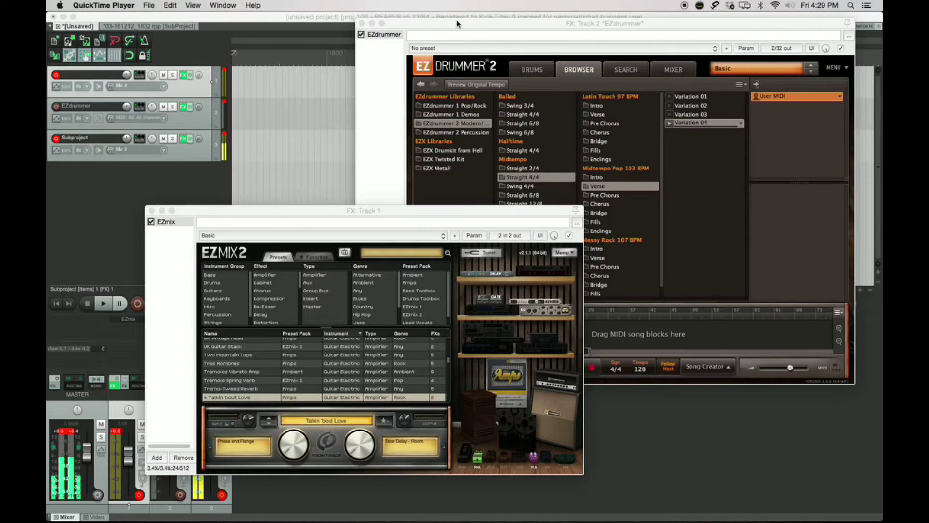
Bypass and re-enable the first track's effects to compare the dry and processed guitar sound
{"action": "left_click", "coordinate": [322, 207]}
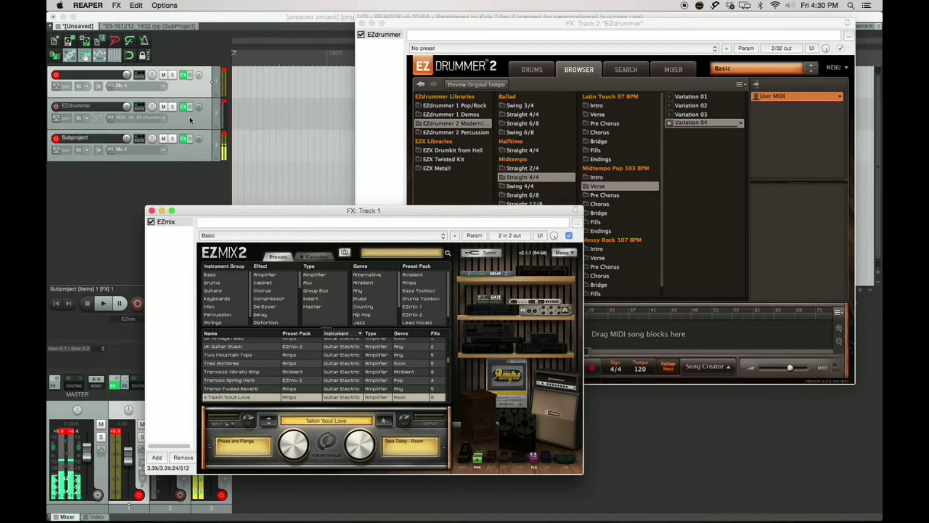
{"action": "left_click", "coordinate": [190, 75]}
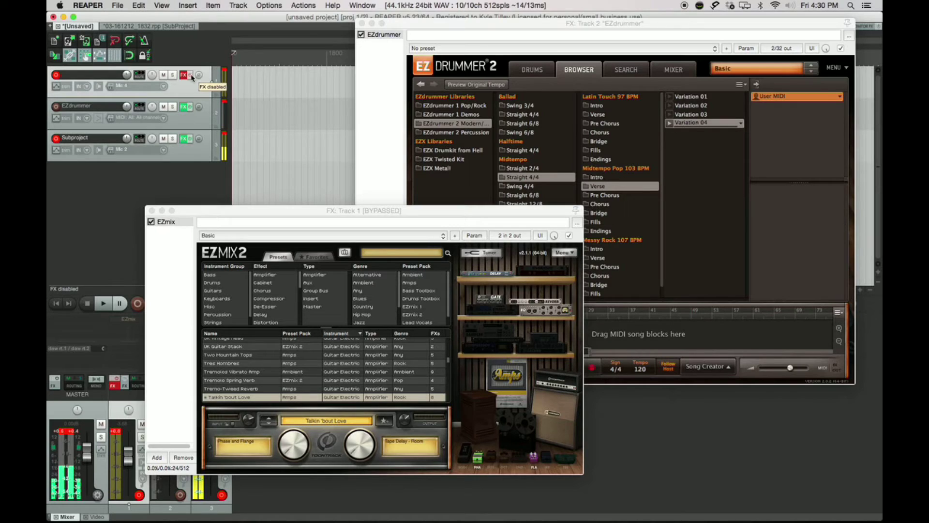
{"action": "left_click", "coordinate": [190, 75]}
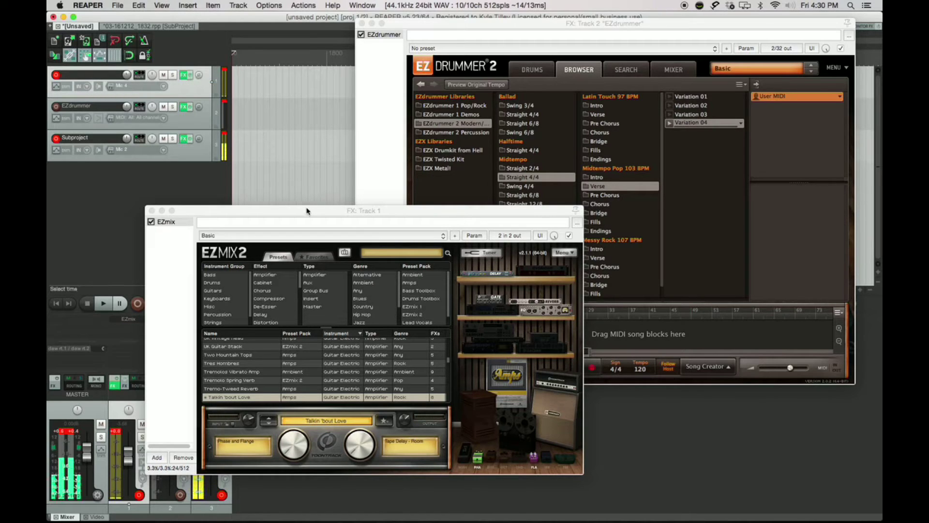
Filter the EZmix presets by Guitars, Amplifier and the EZmix 2 preset pack, and browse the resulting list
{"action": "left_click", "coordinate": [219, 291]}
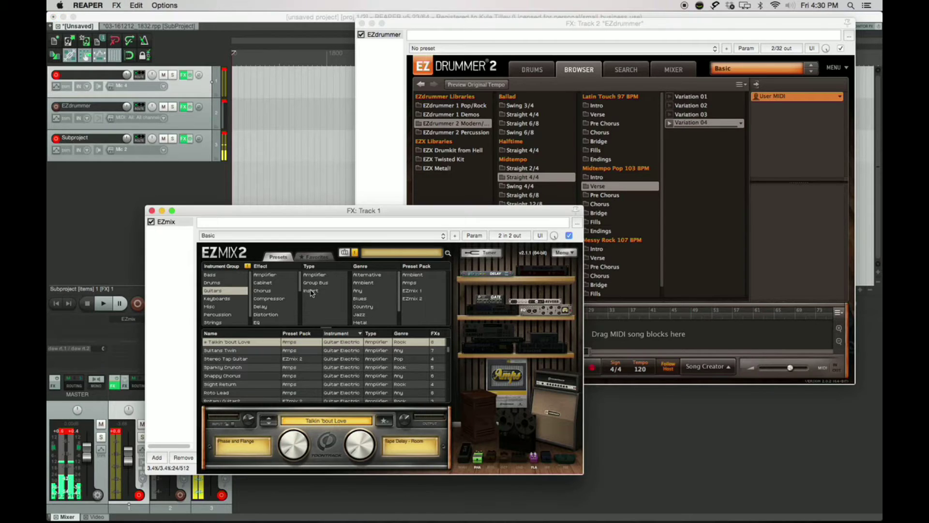
{"action": "left_click", "coordinate": [277, 275]}
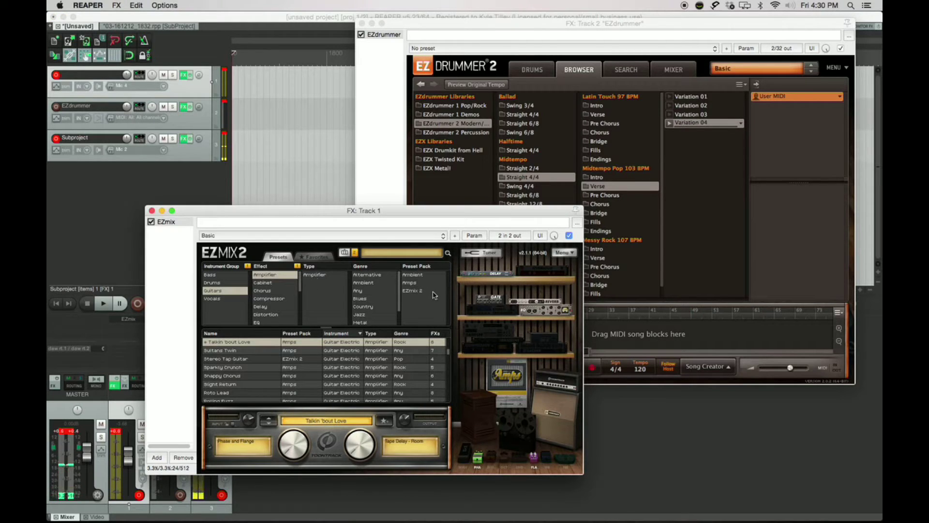
{"action": "left_click", "coordinate": [414, 291]}
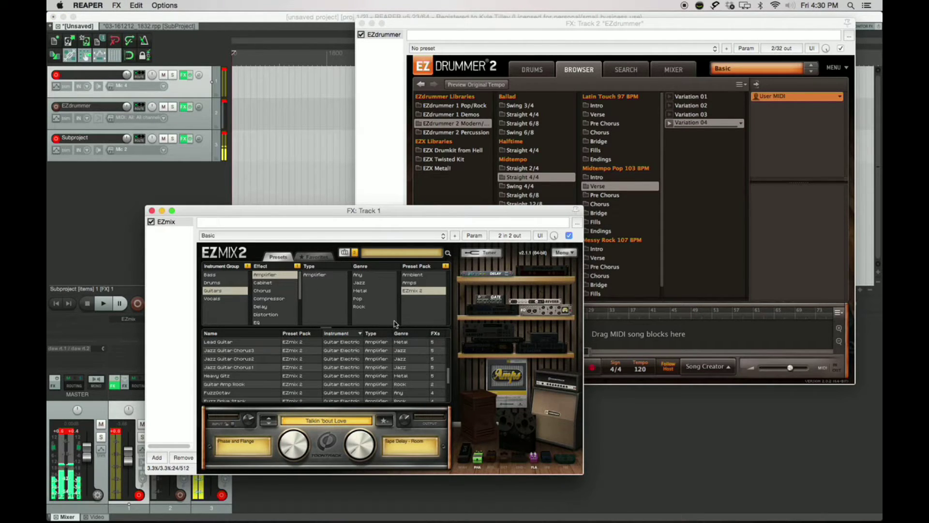
{"action": "scroll", "coordinate": [284, 380], "scroll_direction": "down", "scroll_amount": 6}
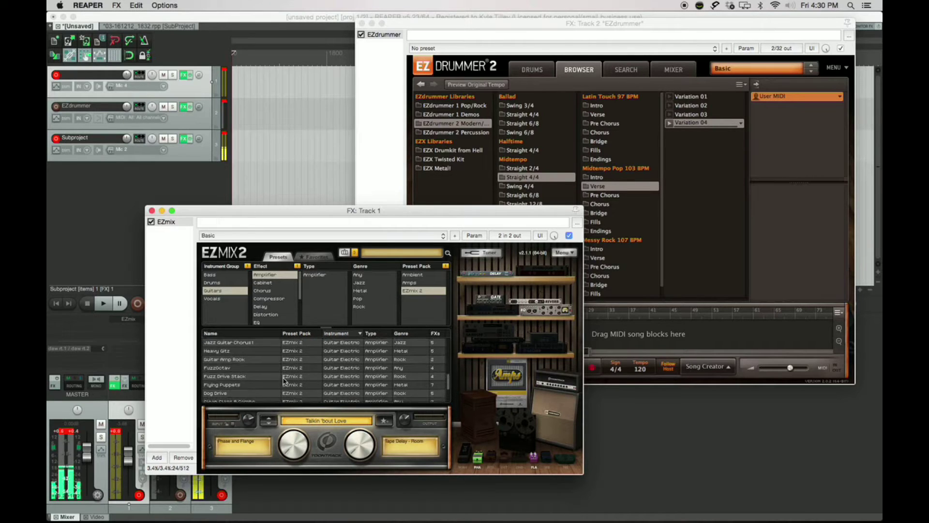
{"action": "scroll", "coordinate": [285, 380], "scroll_direction": "down", "scroll_amount": 3}
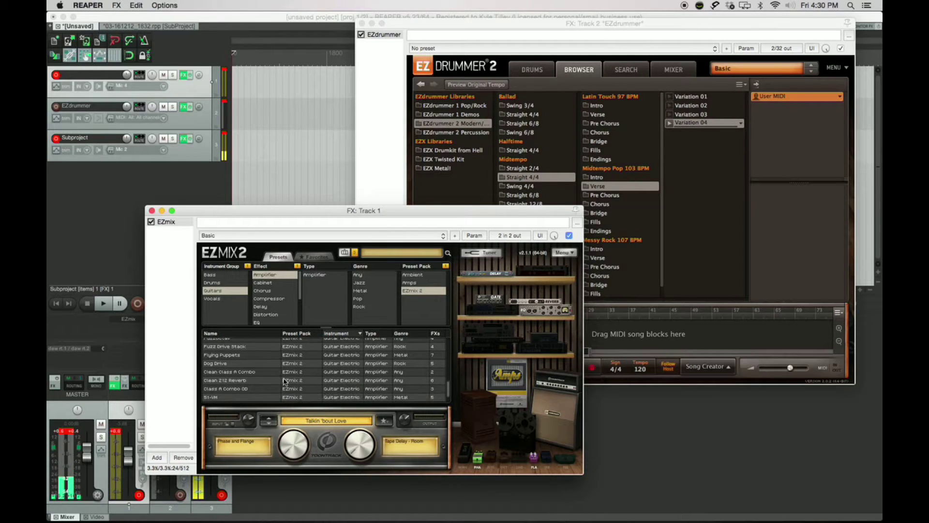
{"action": "scroll", "coordinate": [284, 382], "scroll_direction": "up", "scroll_amount": 10}
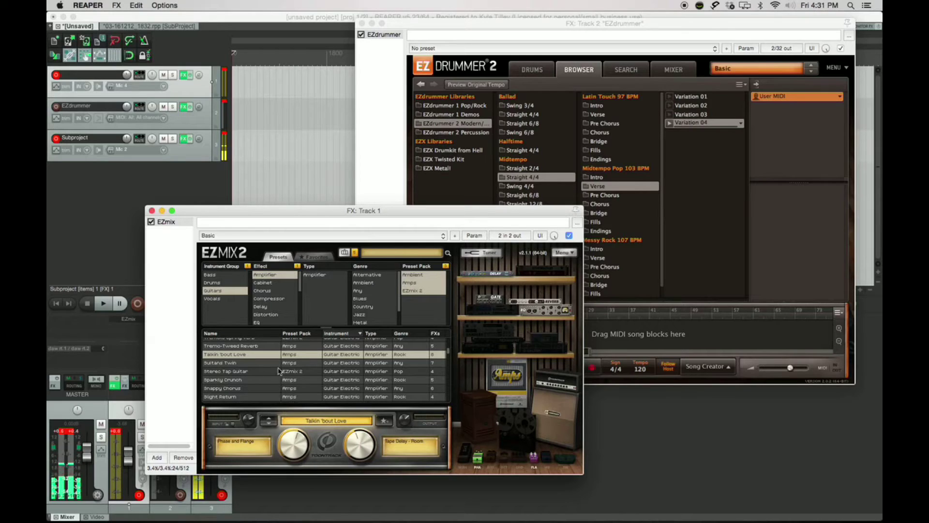
{"action": "left_click_drag", "start_coordinate": [291, 440], "coordinate": [302, 522]}
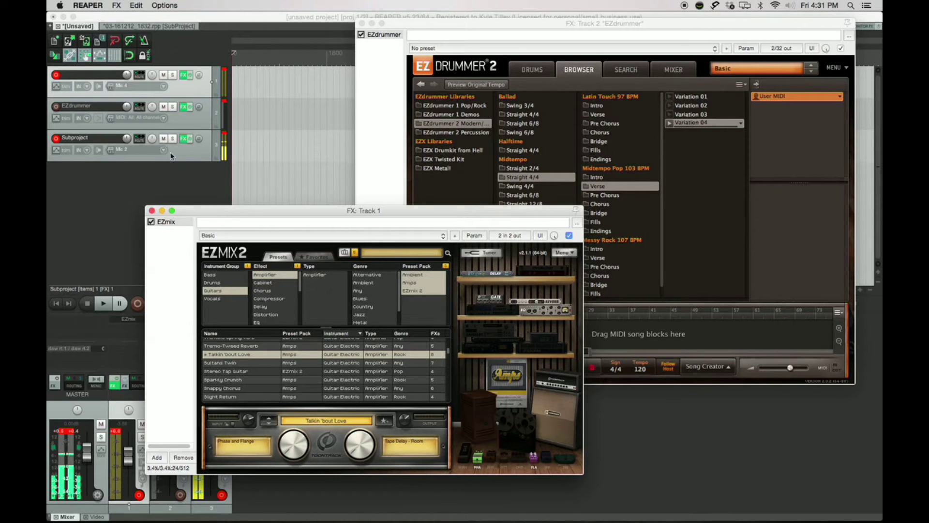
Shift the EZmix window aside and bring the EZdrummer window in front of it
{"action": "left_click", "coordinate": [99, 151]}
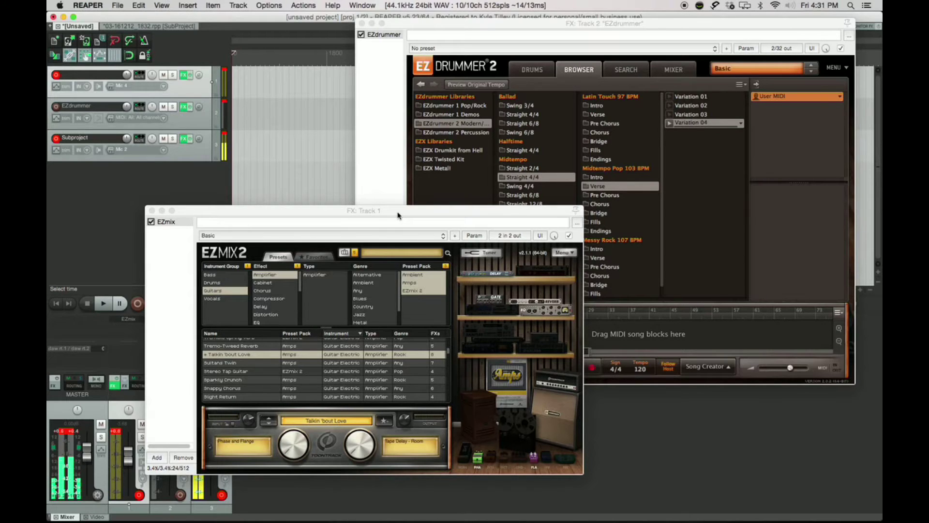
{"action": "left_click_drag", "start_coordinate": [397, 214], "coordinate": [363, 217]}
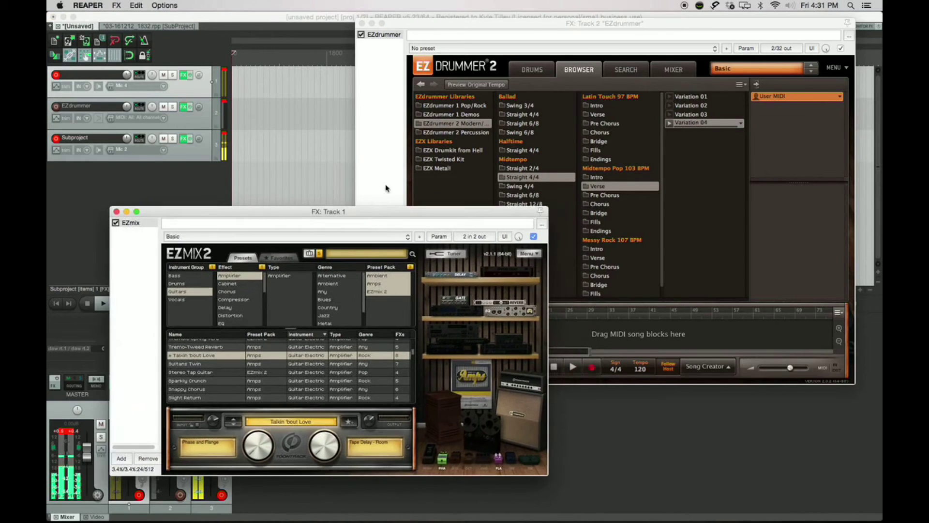
{"action": "left_click", "coordinate": [528, 26]}
{"action": "left_click_drag", "start_coordinate": [524, 23], "coordinate": [334, 83]}
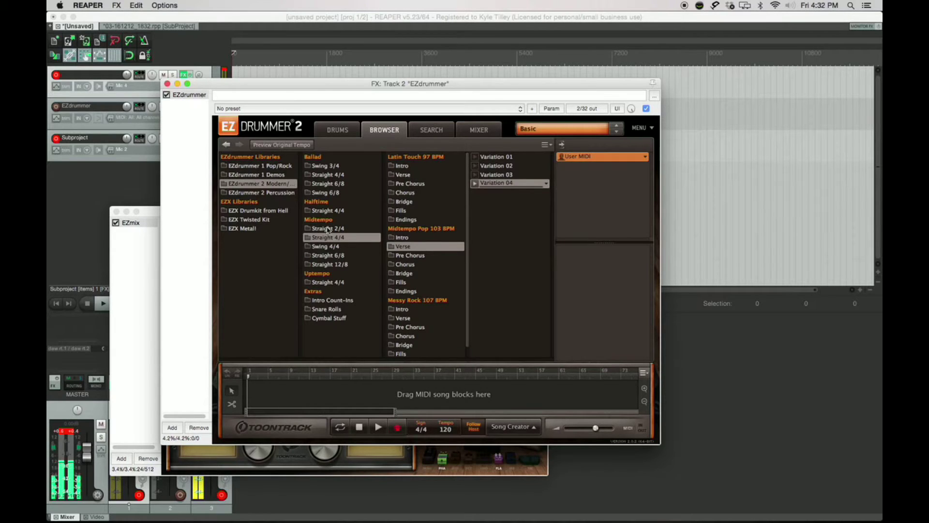
Audition Variation 01, 02 and 03 of the Intro grooves under Midtempo Pop 103 BPM
{"action": "left_click", "coordinate": [407, 247]}
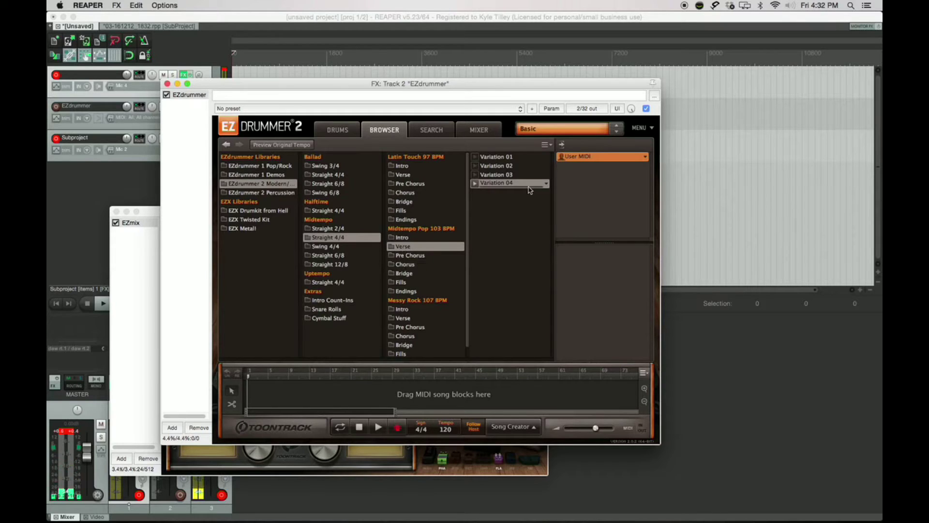
{"action": "left_click", "coordinate": [418, 244]}
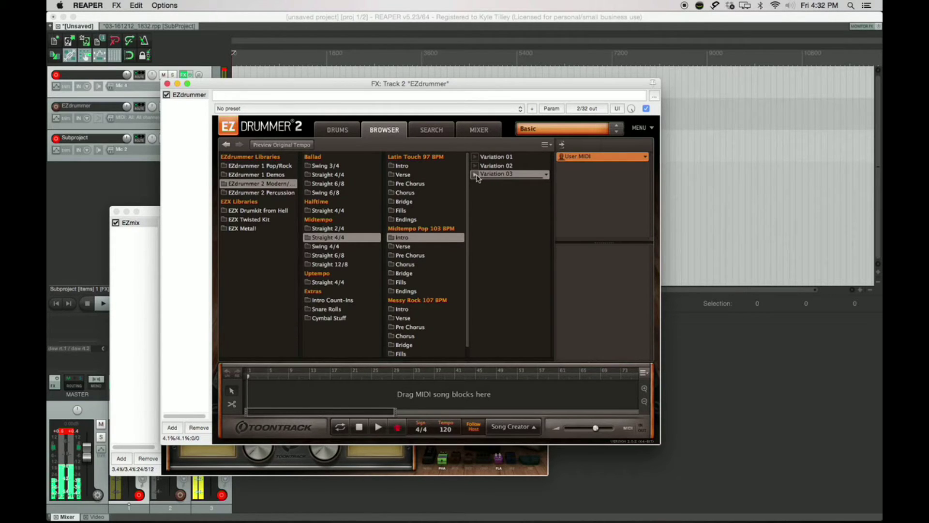
{"action": "left_click", "coordinate": [475, 159]}
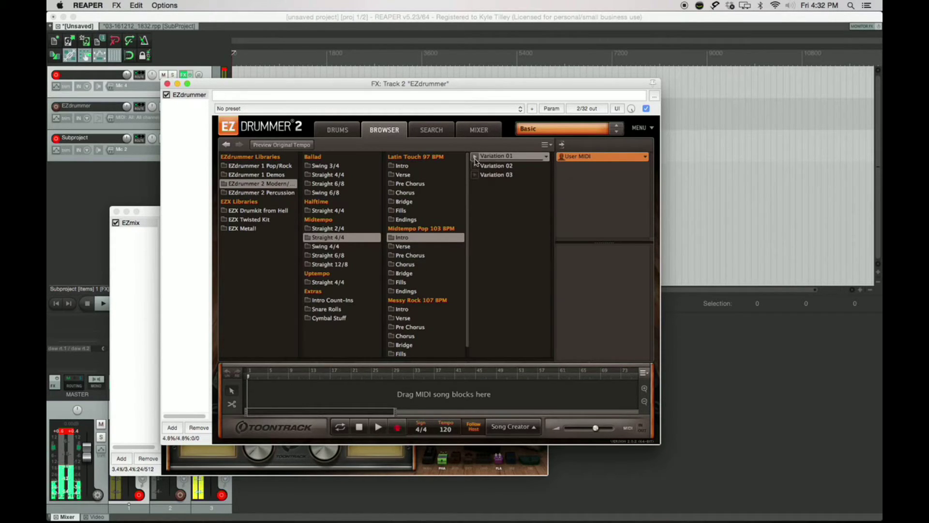
{"action": "left_click", "coordinate": [101, 154]}
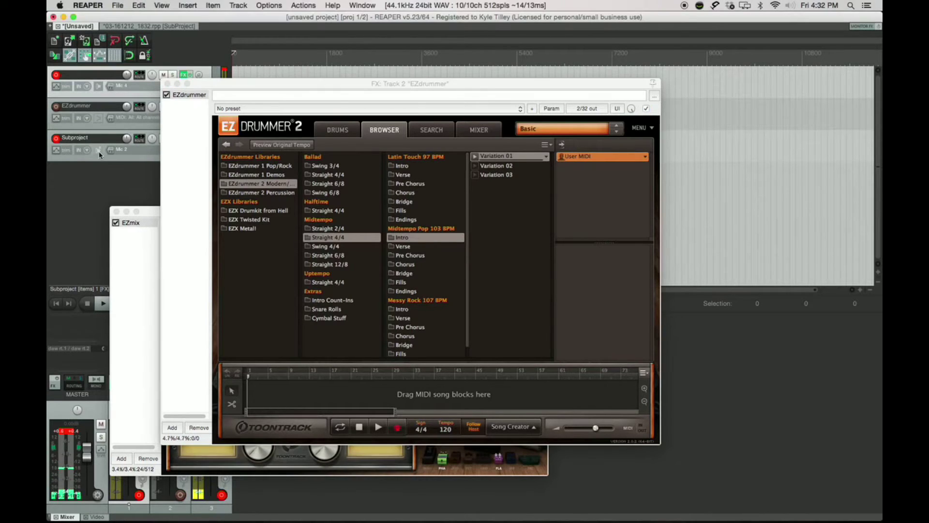
{"action": "left_click", "coordinate": [475, 156]}
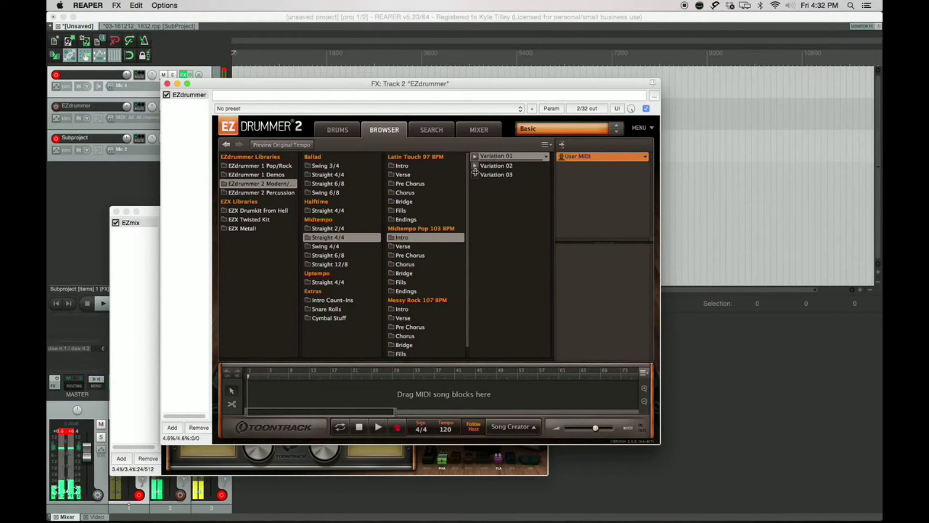
{"action": "left_click", "coordinate": [475, 166]}
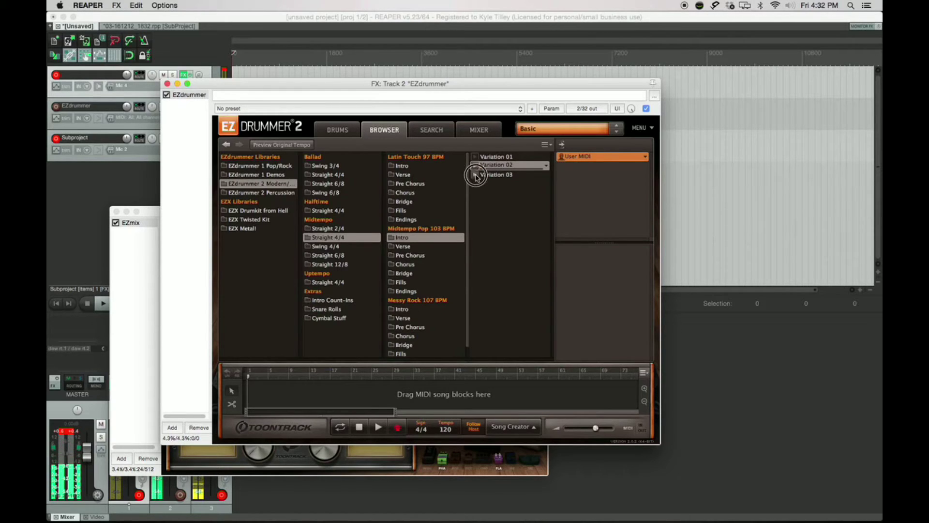
{"action": "left_click", "coordinate": [476, 175]}
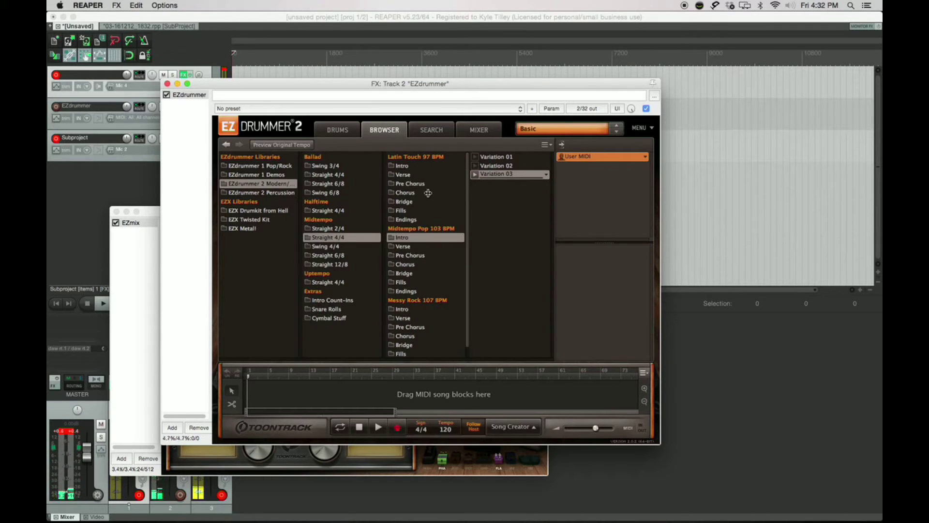
Audition Variation 03, 02, 01 and 04 of the Verse grooves under Midtempo Pop 103 BPM
{"action": "left_click", "coordinate": [409, 247]}
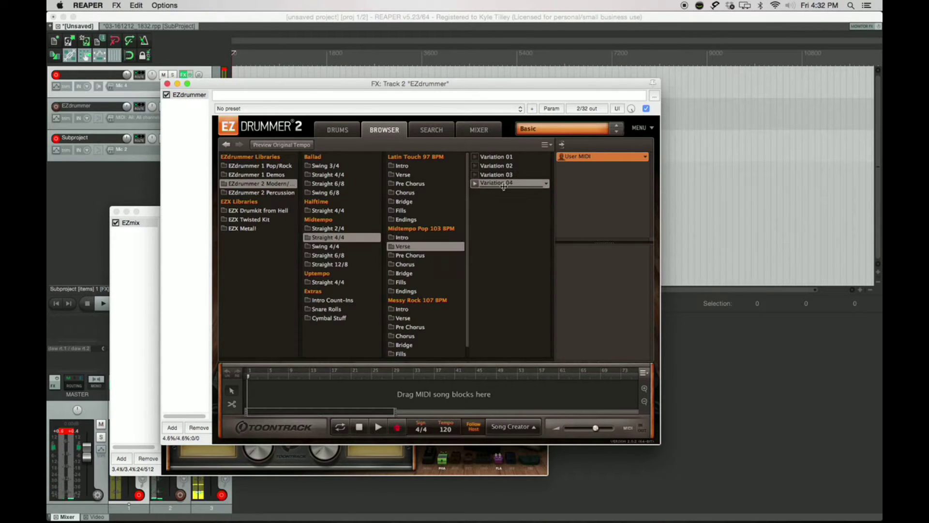
{"action": "left_click", "coordinate": [475, 174]}
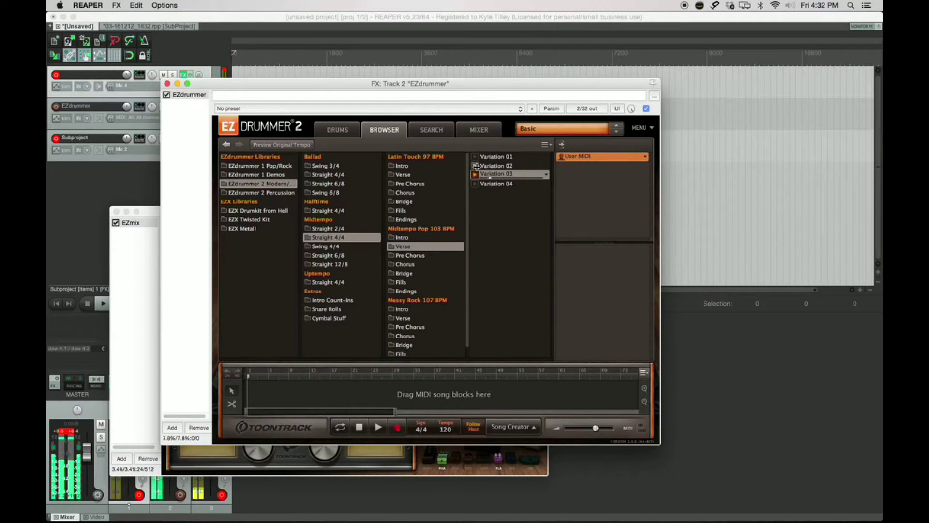
{"action": "left_click", "coordinate": [476, 166]}
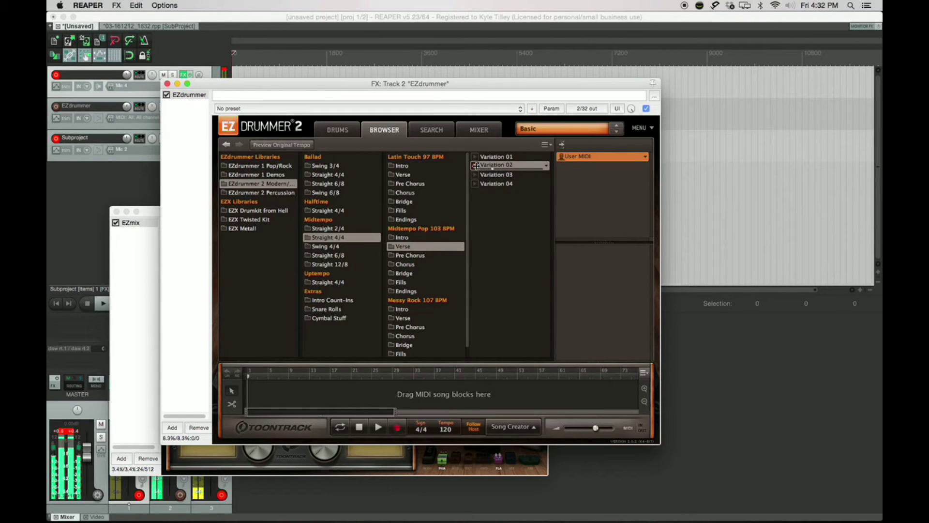
{"action": "left_click", "coordinate": [477, 157]}
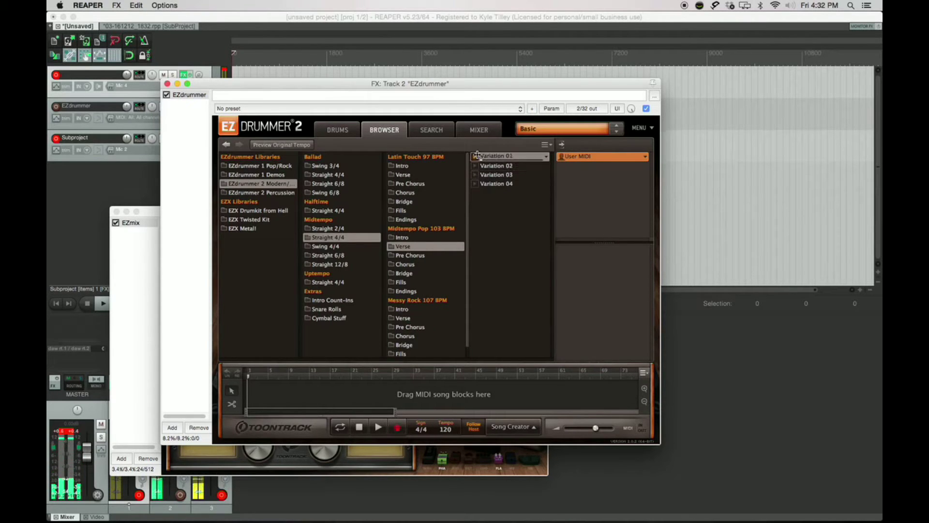
{"action": "left_click", "coordinate": [476, 183]}
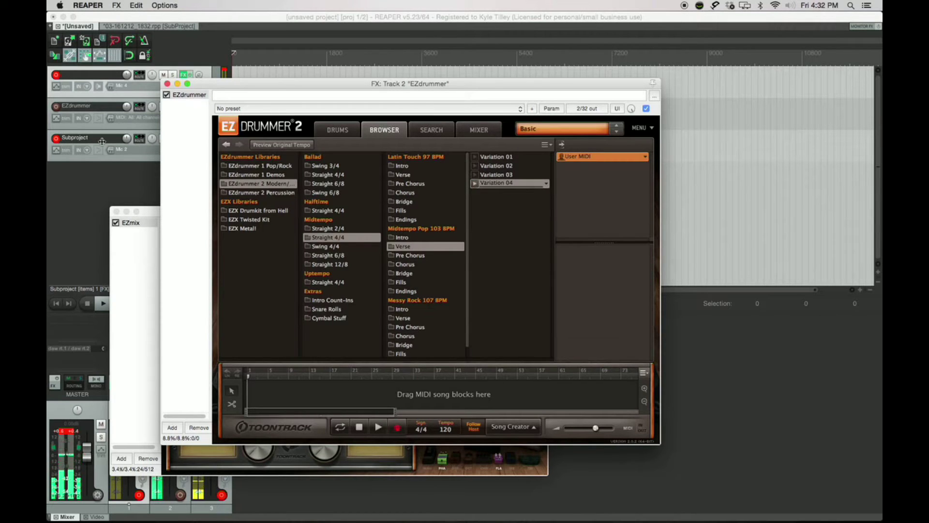
{"action": "left_click", "coordinate": [104, 164]}
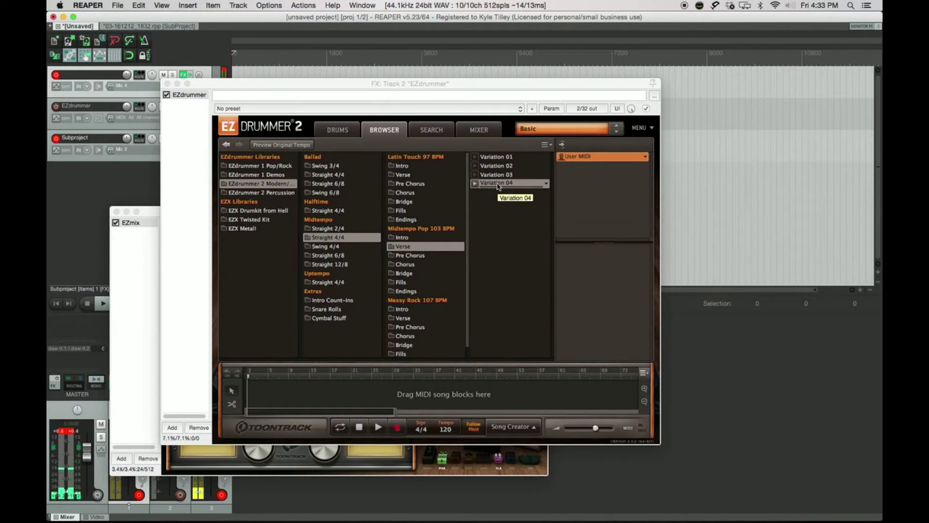
Place the Verse Variation 04 groove at the start of the song track and preview it in Edit Play Style
{"action": "left_click_drag", "start_coordinate": [498, 187], "coordinate": [248, 392]}
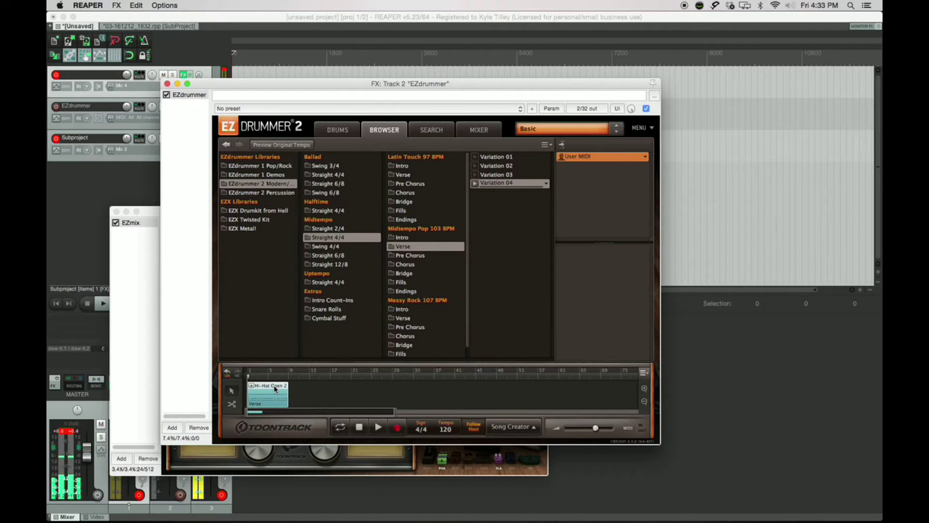
{"action": "double_click", "coordinate": [268, 390]}
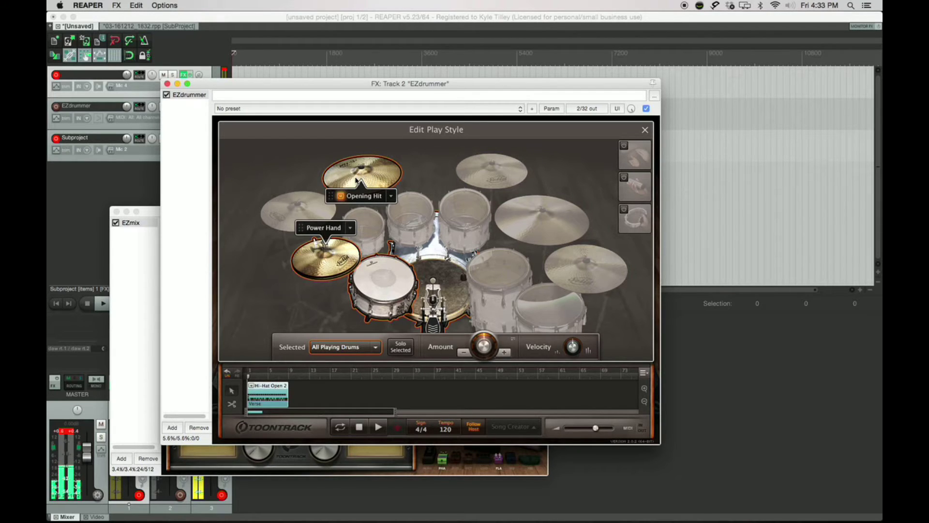
{"action": "left_click", "coordinate": [380, 429]}
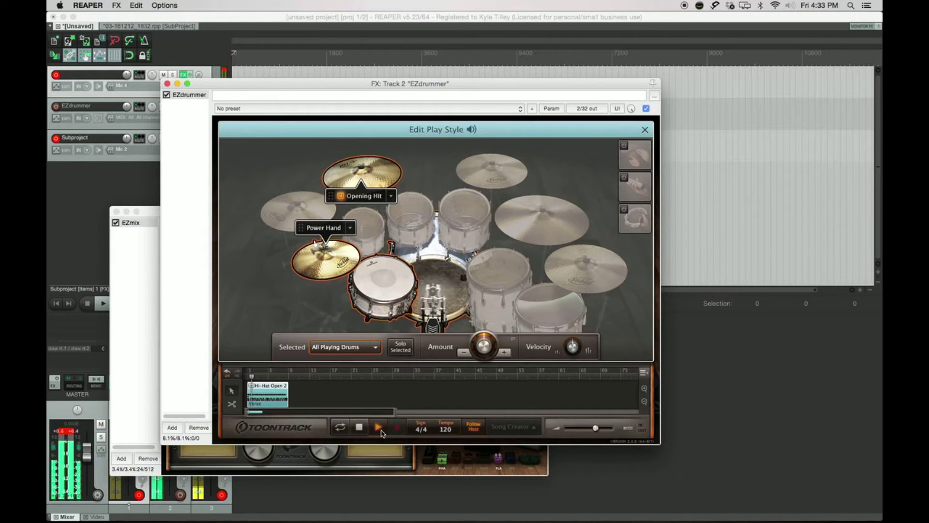
{"action": "left_click", "coordinate": [382, 433]}
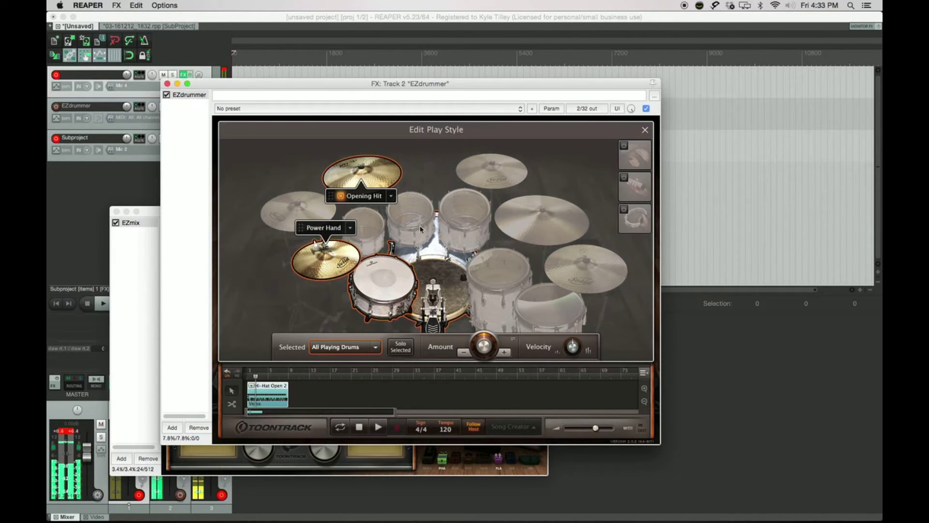
Move the Opening Hit from Cymbal 2 to Cymbal 3 and preview the groove from its start
{"action": "left_click", "coordinate": [513, 173]}
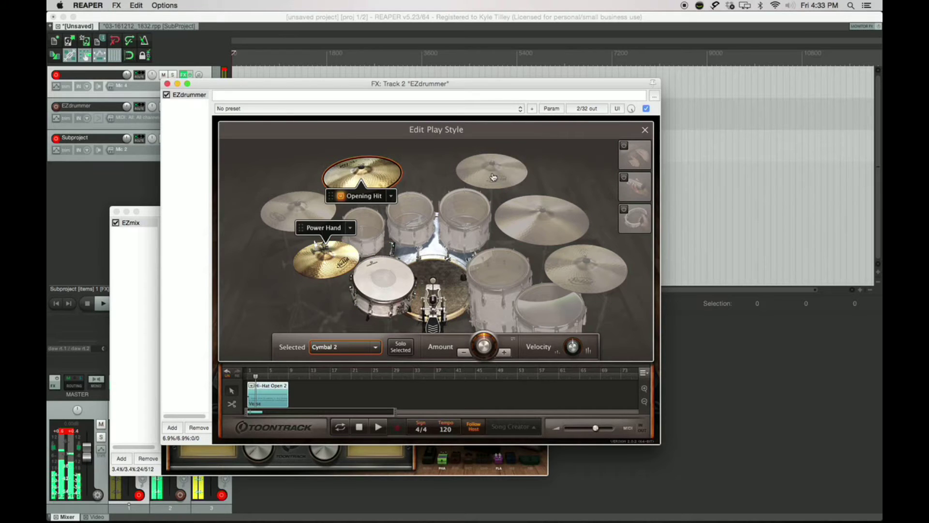
{"action": "left_click_drag", "start_coordinate": [361, 194], "coordinate": [471, 185]}
{"action": "left_click_drag", "start_coordinate": [491, 181], "coordinate": [494, 186]}
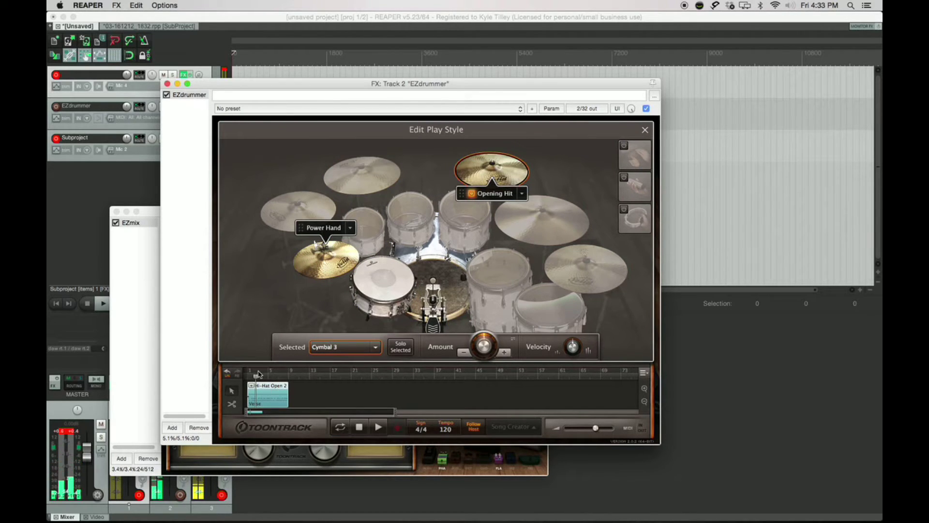
{"action": "left_click_drag", "start_coordinate": [256, 378], "coordinate": [229, 378]}
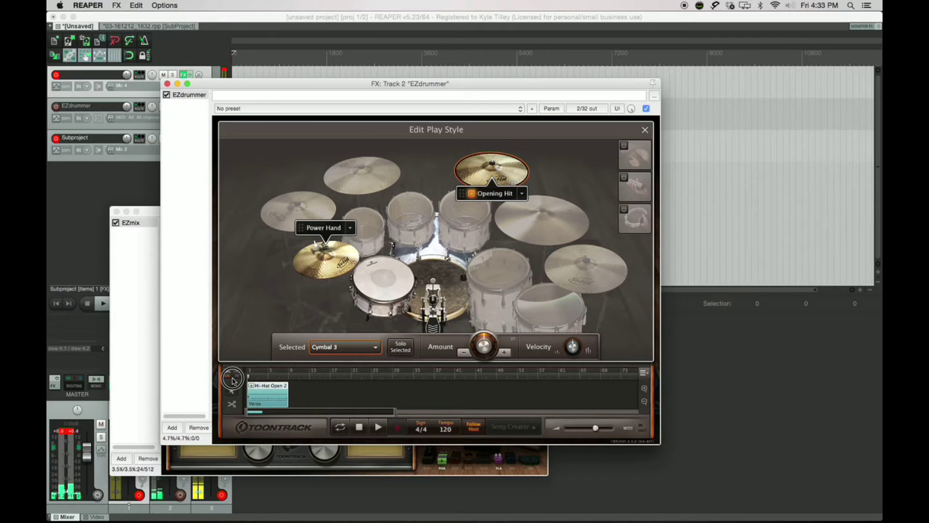
{"action": "left_click", "coordinate": [379, 428]}
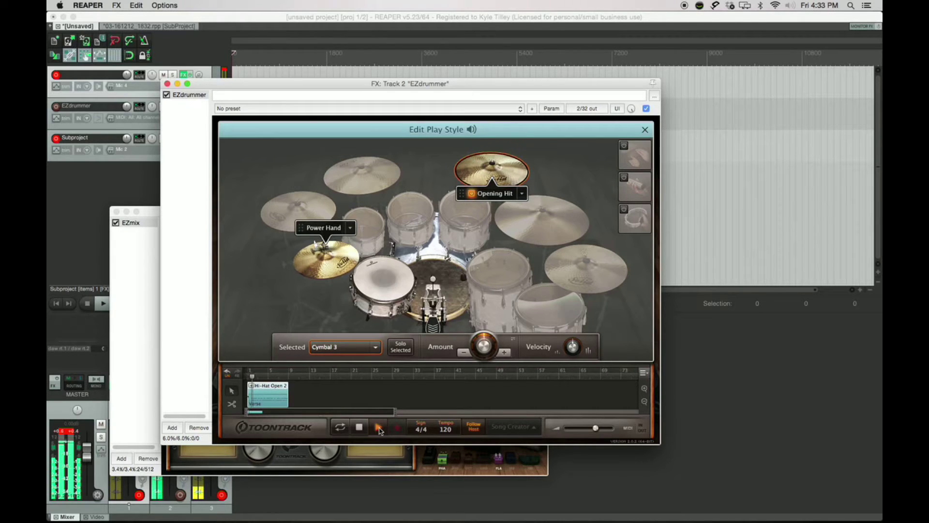
{"action": "left_click", "coordinate": [379, 428]}
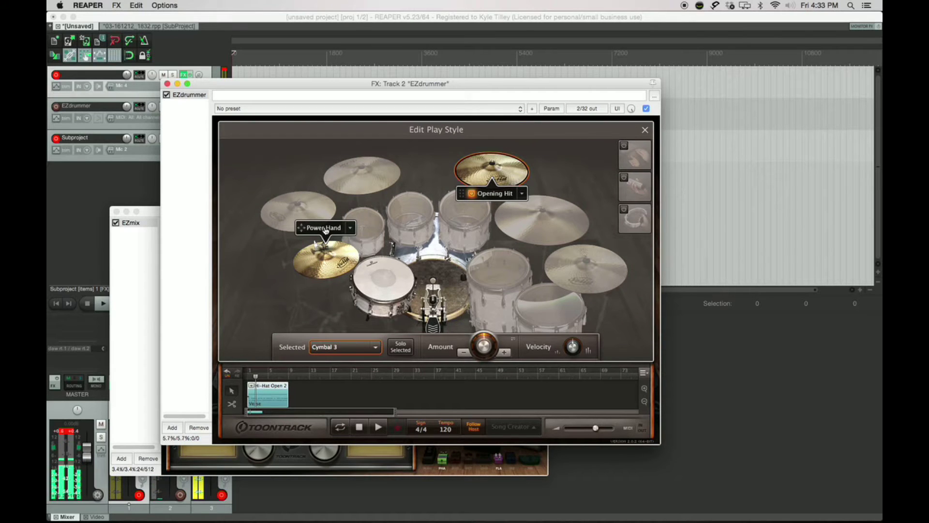
Try the Power Hand on the Ride, preview the groove, and return the Power Hand to the Hi-Hat
{"action": "left_click_drag", "start_coordinate": [326, 230], "coordinate": [559, 215]}
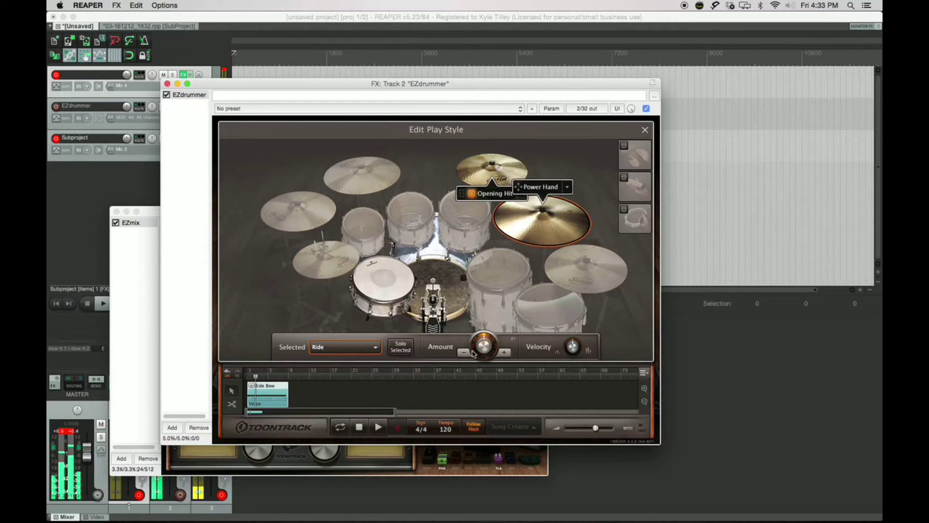
{"action": "left_click", "coordinate": [378, 428]}
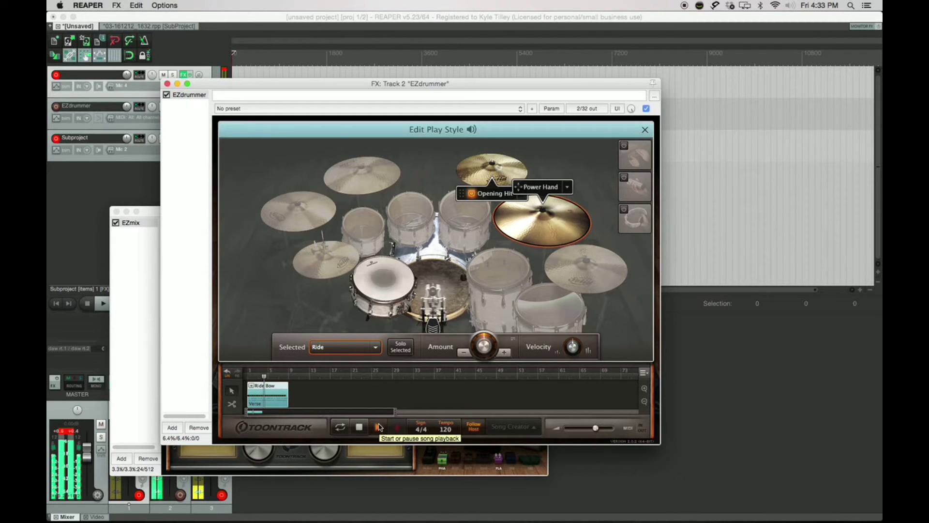
{"action": "left_click", "coordinate": [378, 427]}
{"action": "left_click_drag", "start_coordinate": [541, 188], "coordinate": [324, 244]}
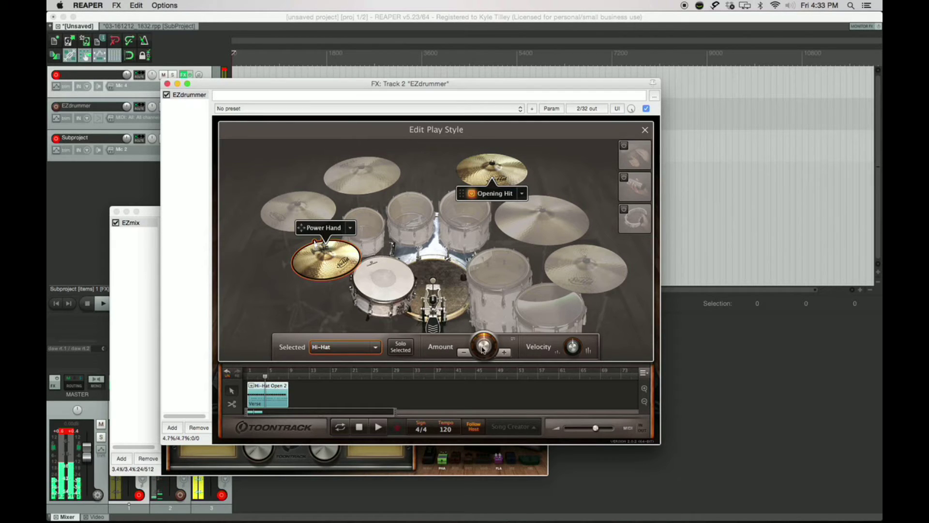
Raise the Hi-Hat's Amount moderately and preview the groove from its start
{"action": "left_click_drag", "start_coordinate": [483, 350], "coordinate": [502, 319]}
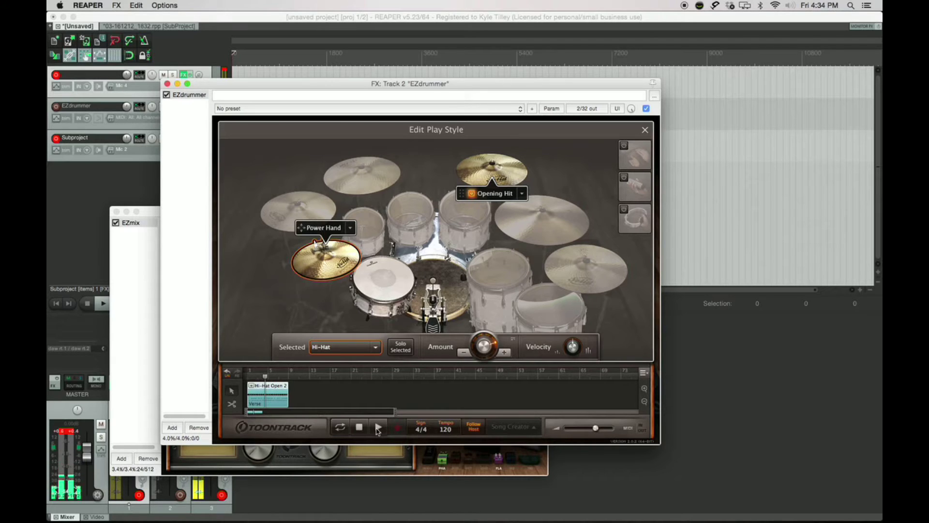
{"action": "left_click_drag", "start_coordinate": [265, 378], "coordinate": [239, 378]}
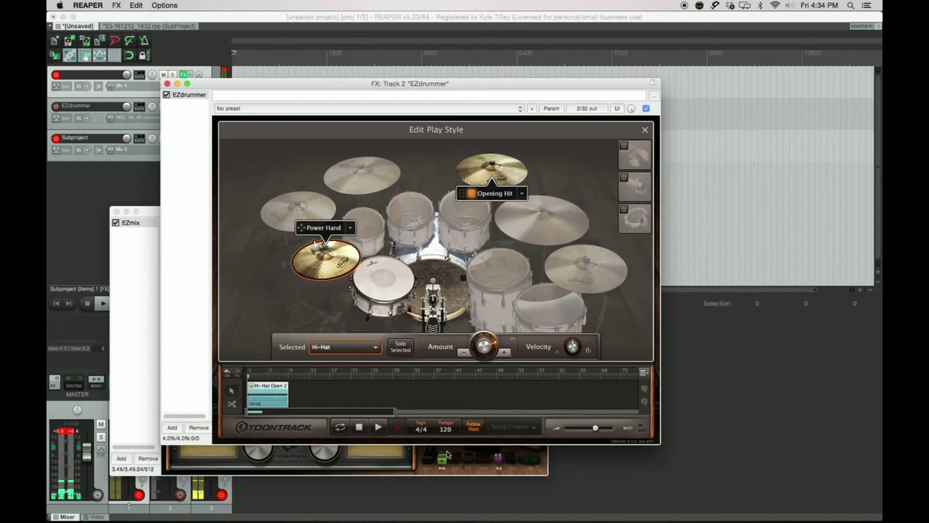
{"action": "left_click", "coordinate": [379, 426]}
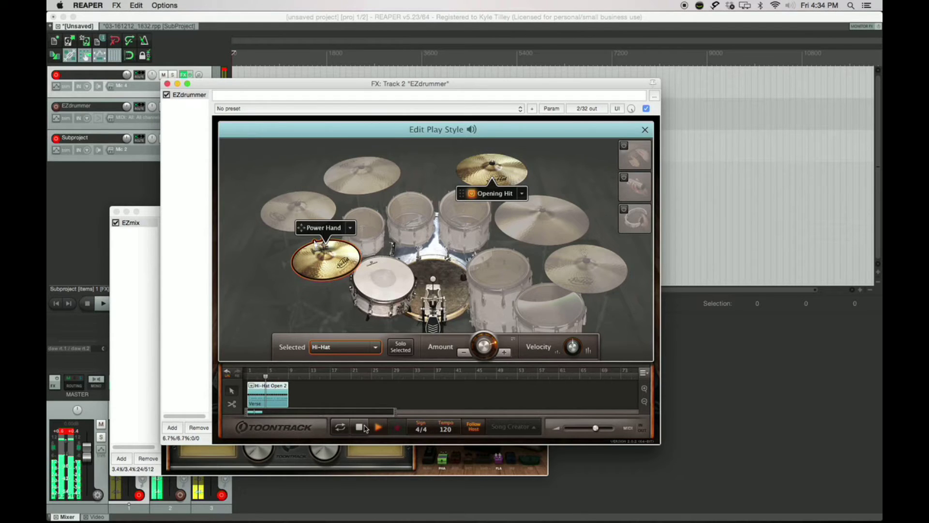
{"action": "left_click", "coordinate": [359, 427]}
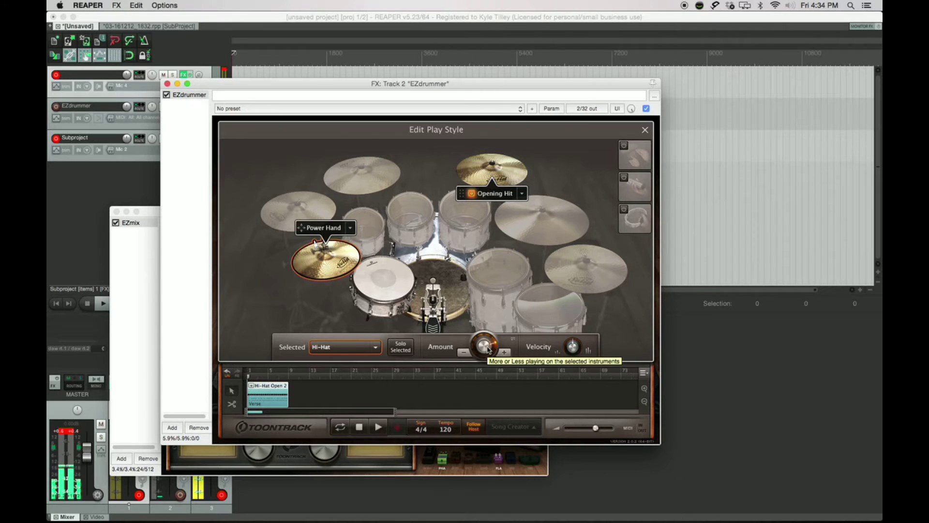
Raise the Hi-Hat's Amount further, to 71 hits in total, and preview the groove again
{"action": "left_click_drag", "start_coordinate": [491, 345], "coordinate": [518, 372]}
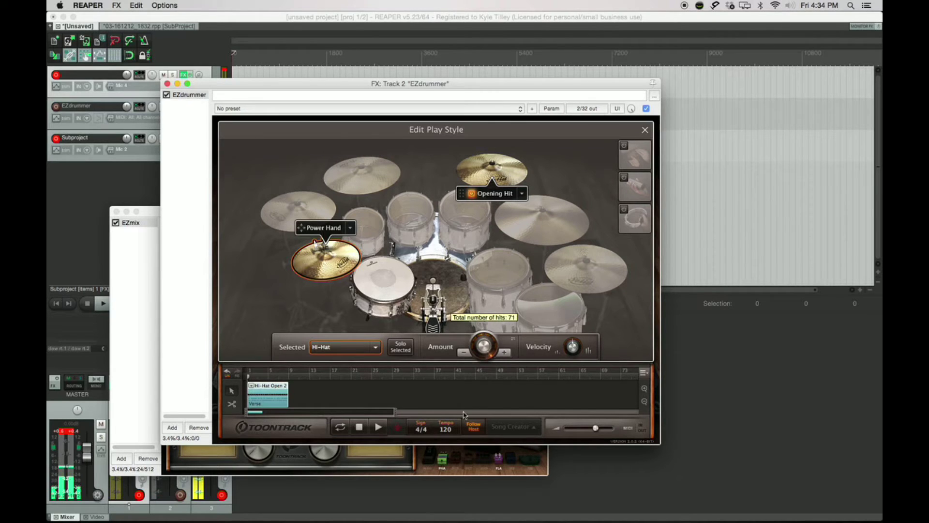
{"action": "left_click", "coordinate": [379, 428]}
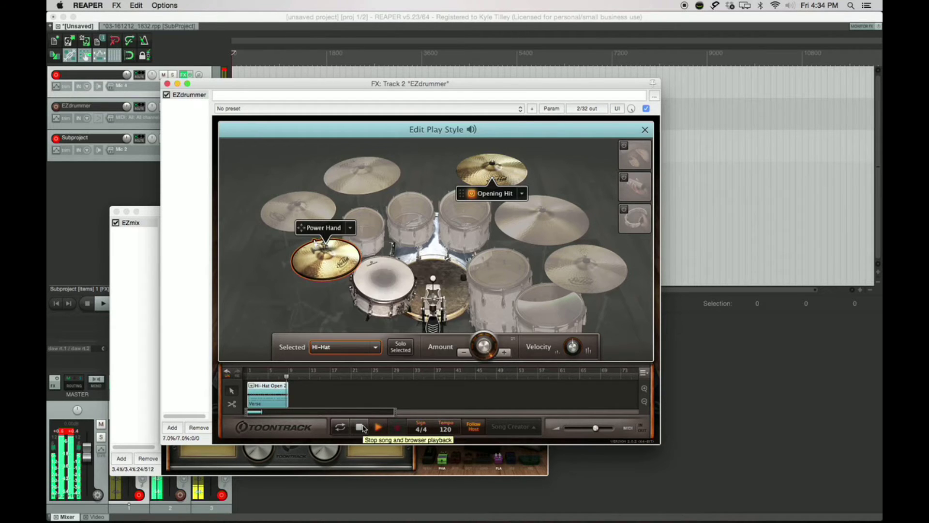
{"action": "left_click", "coordinate": [361, 426]}
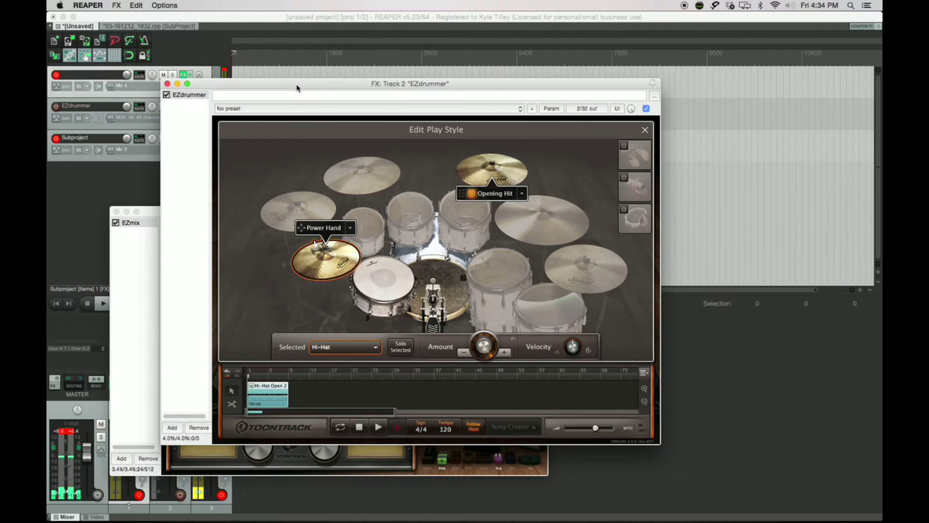
Close Edit Play Style and place the edited Verse groove at position 0 on REAPER's EZdrummer track
{"action": "left_click_drag", "start_coordinate": [296, 88], "coordinate": [826, 70]}
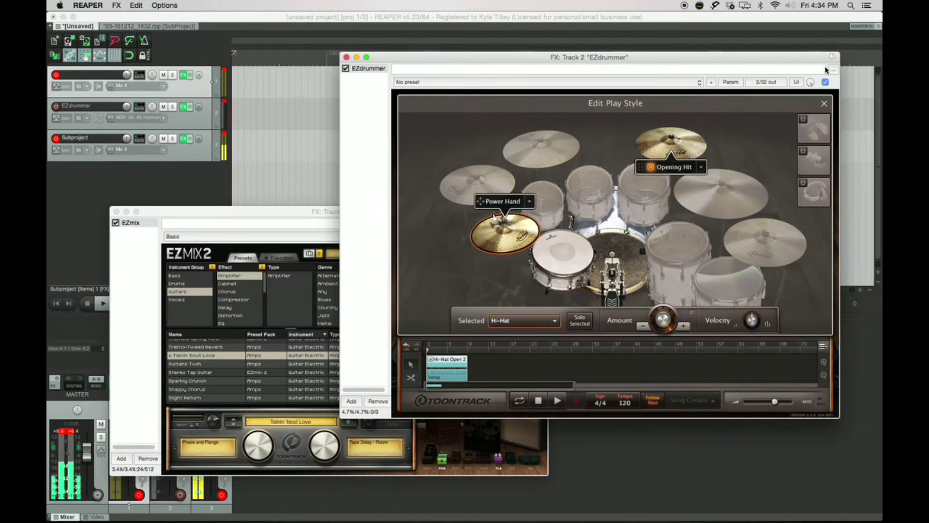
{"action": "left_click", "coordinate": [825, 103]}
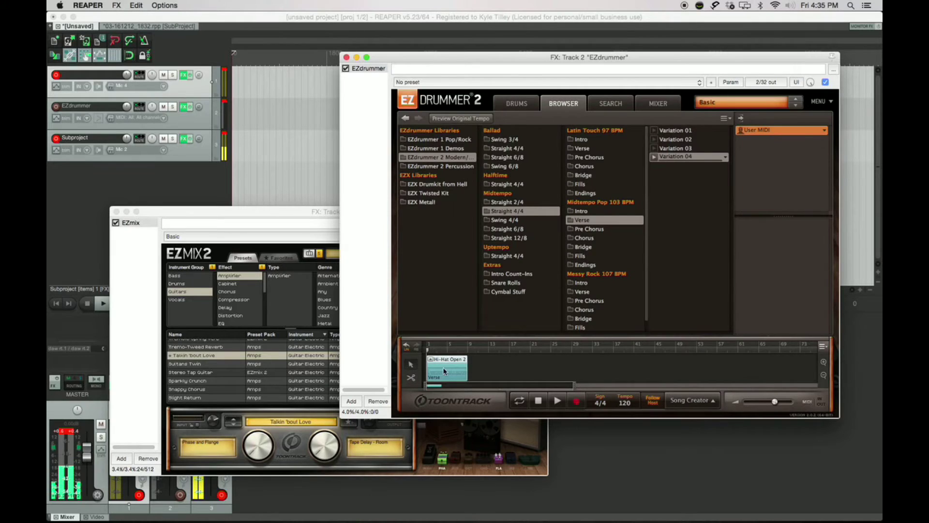
{"action": "left_click_drag", "start_coordinate": [445, 372], "coordinate": [245, 118]}
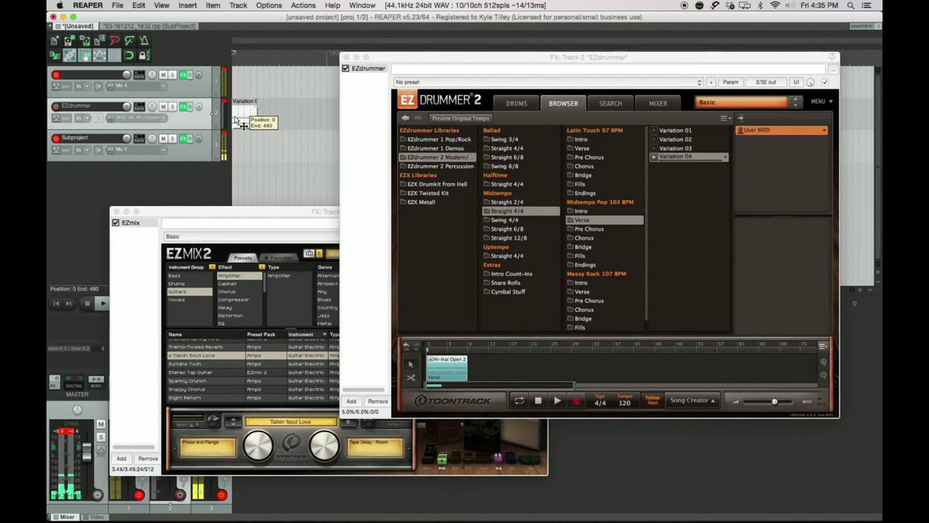
Duplicate the Verse groove item directly after itself on the EZdrummer track
{"action": "left_click_drag", "start_coordinate": [401, 58], "coordinate": [415, 55]}
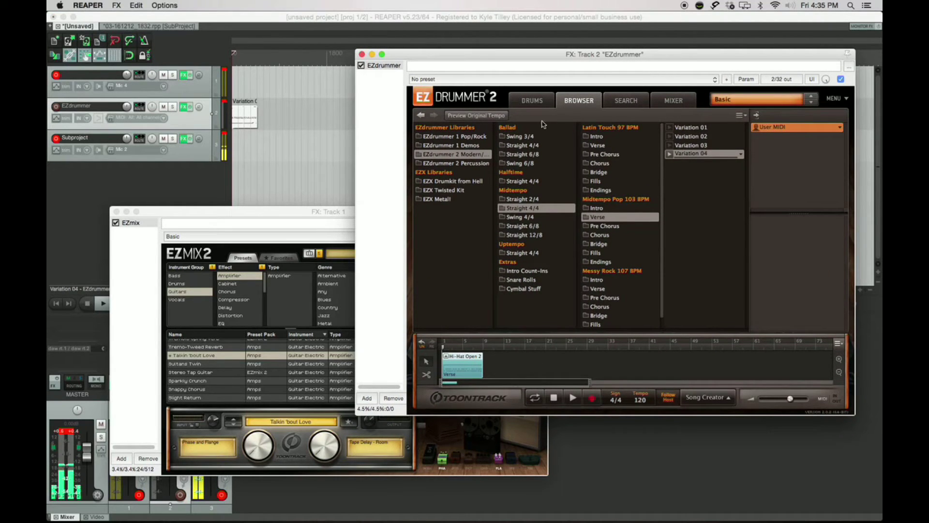
{"action": "left_click", "coordinate": [239, 114]}
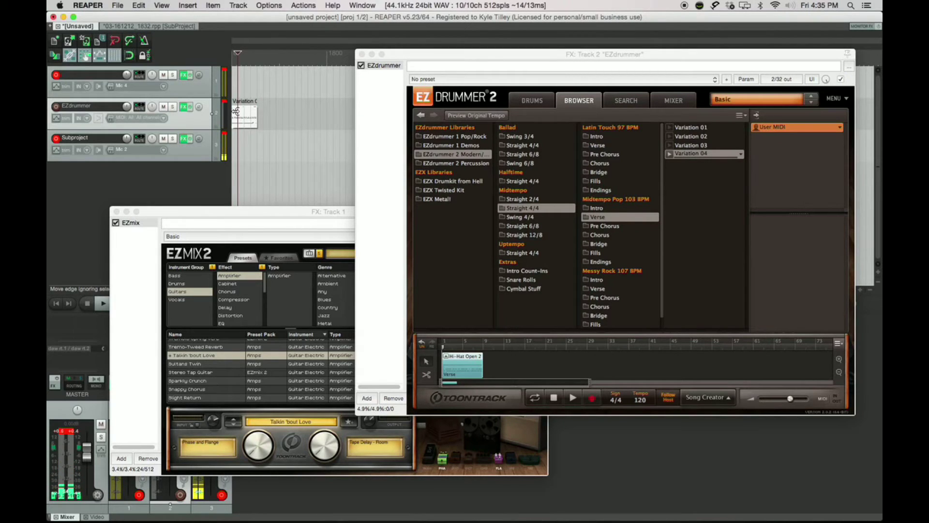
{"action": "left_click", "coordinate": [255, 118]}
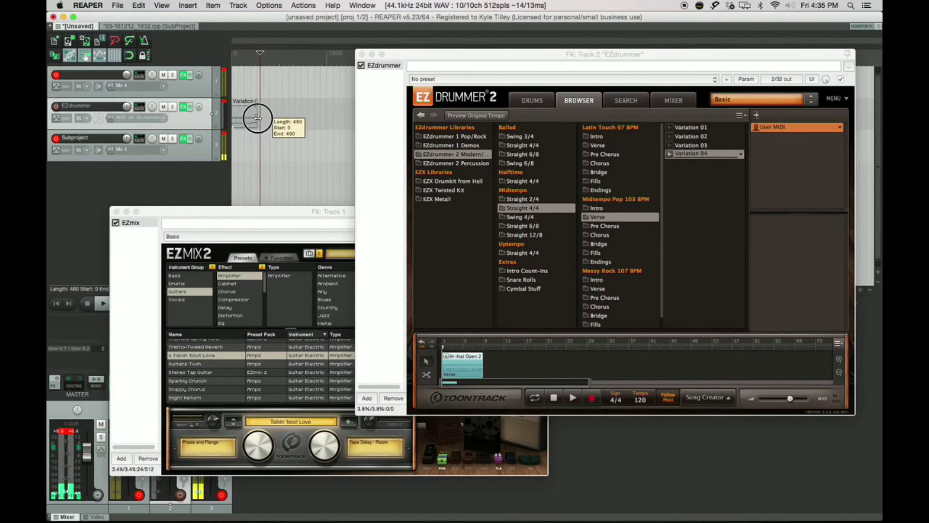
{"action": "key", "text": "ctrl+d"}
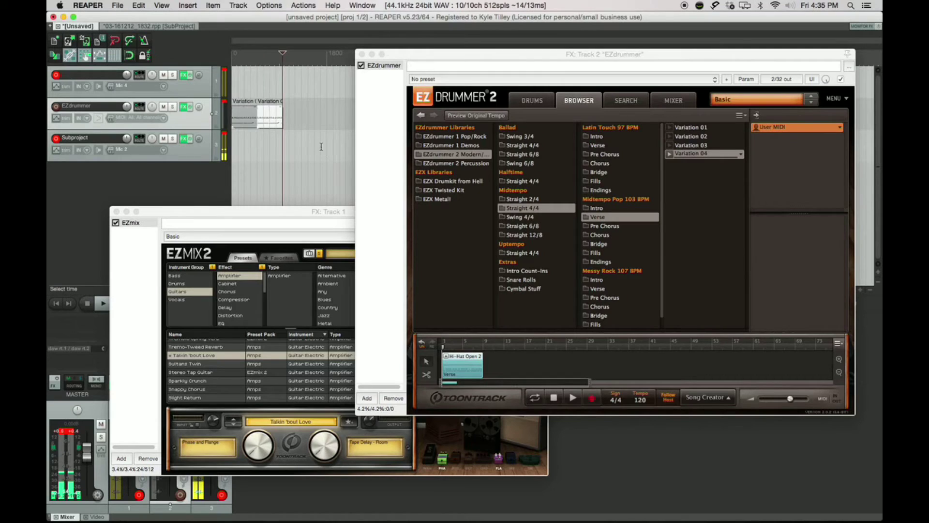
Audition Variation 01, 02, 03 and 04 of the Chorus grooves under Midtempo Pop 103 BPM
{"action": "left_click", "coordinate": [601, 234]}
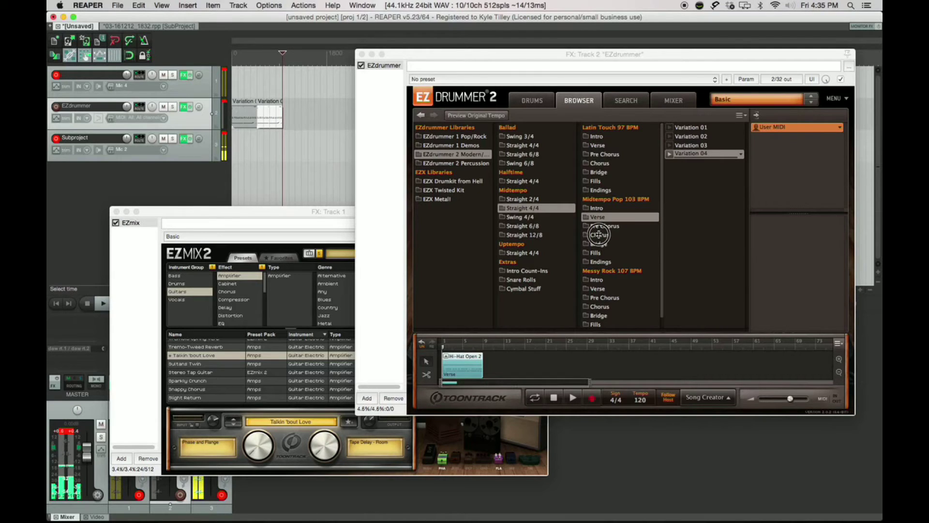
{"action": "left_click", "coordinate": [670, 128]}
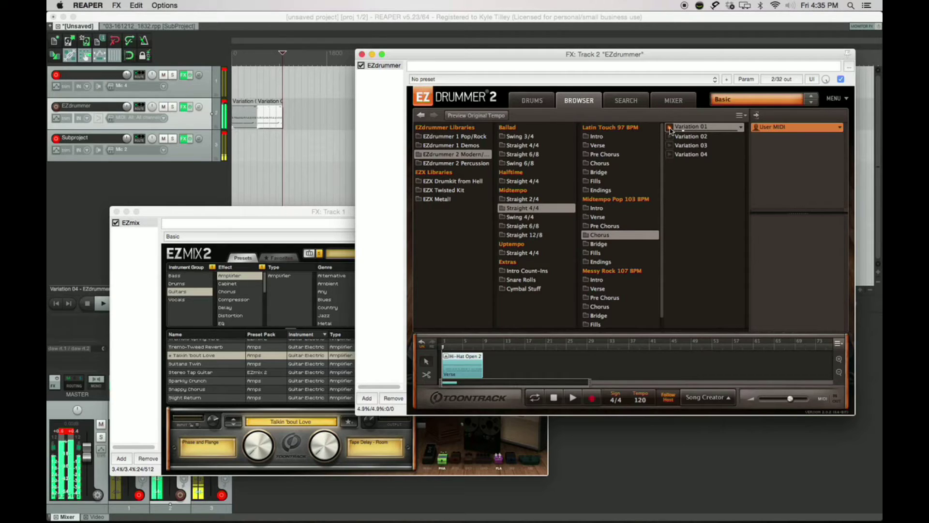
{"action": "left_click", "coordinate": [670, 136]}
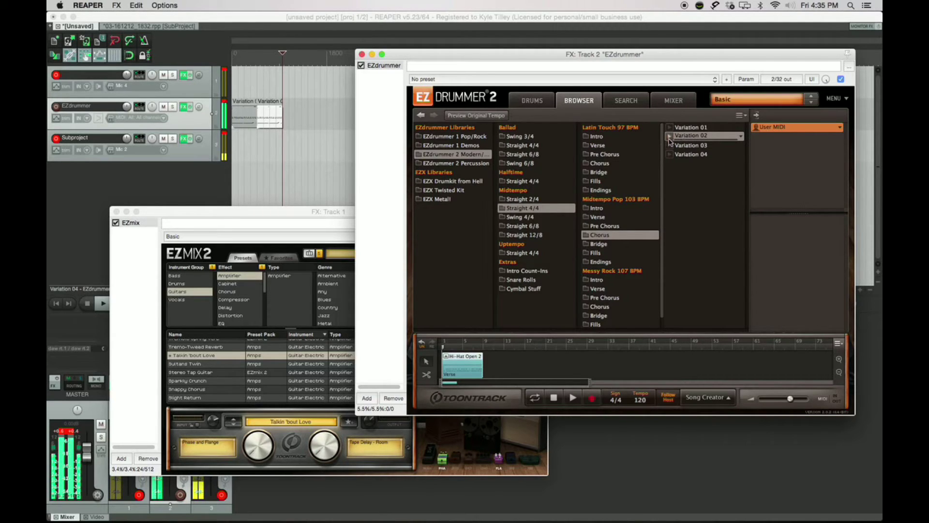
{"action": "left_click", "coordinate": [670, 145]}
{"action": "left_click", "coordinate": [670, 154]}
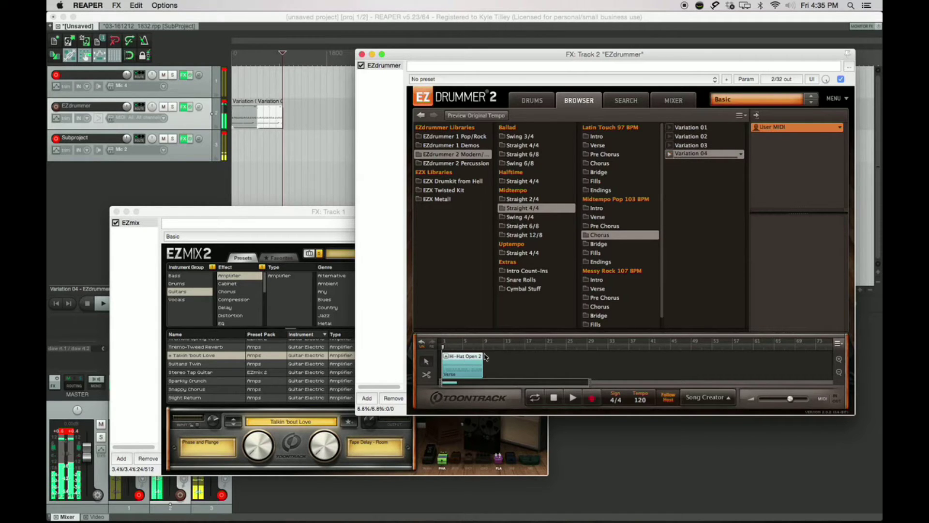
Replace the Verse groove in EZdrummer's song track with Chorus Variation 04, placed at the start
{"action": "right_click", "coordinate": [460, 364]}
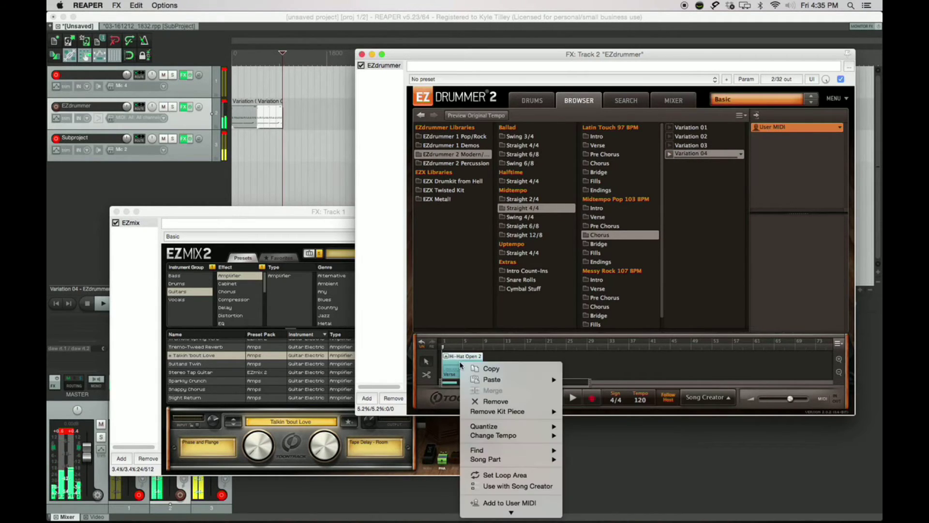
{"action": "left_click", "coordinate": [494, 401]}
{"action": "left_click_drag", "start_coordinate": [691, 156], "coordinate": [449, 367]}
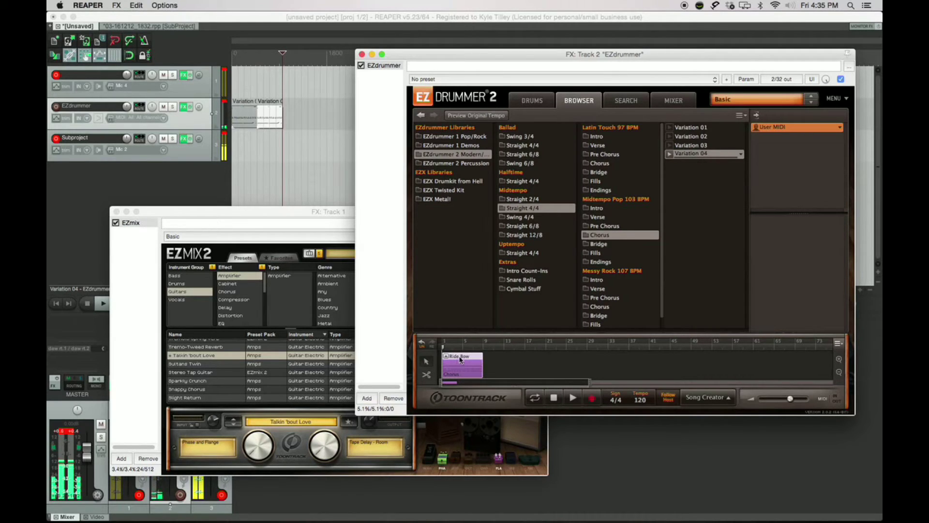
Open the Chorus groove in Edit Play Style, move its Power Hand from the Ride to Cymbal 3, and preview it
{"action": "left_click", "coordinate": [463, 358]}
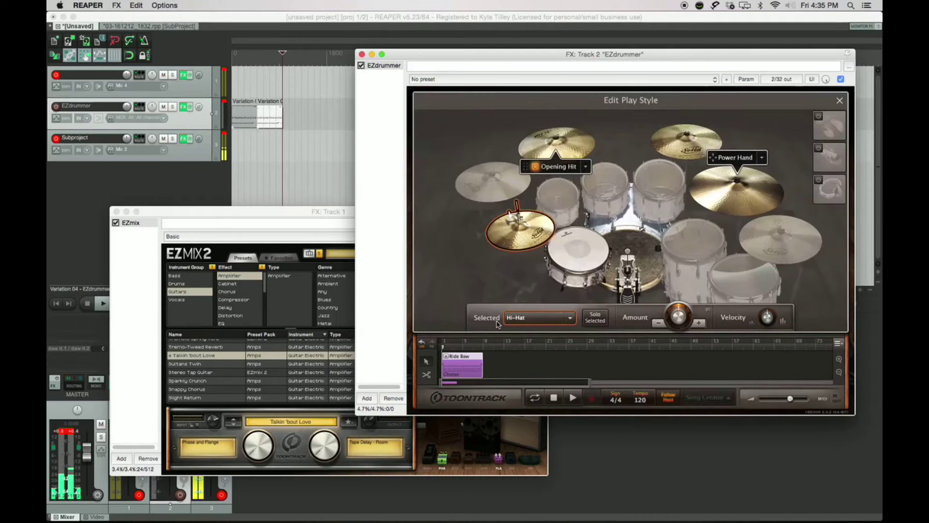
{"action": "left_click", "coordinate": [717, 184]}
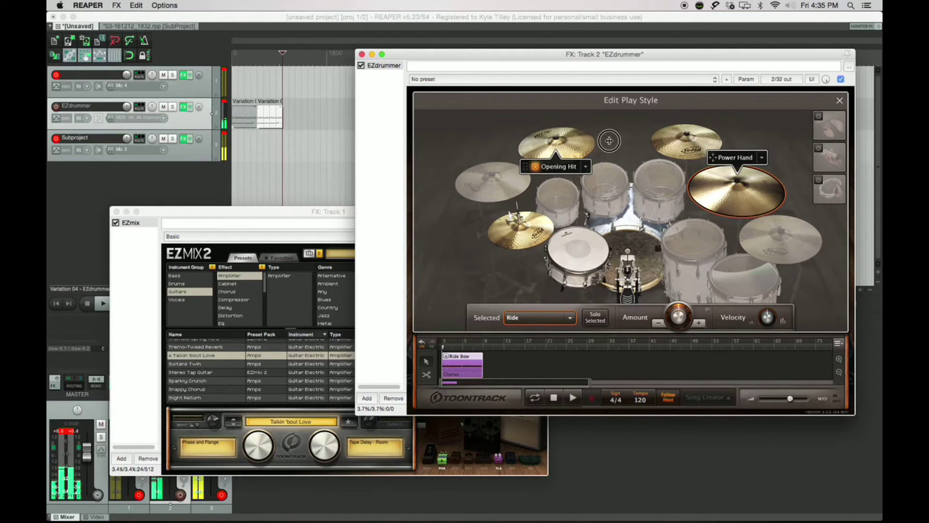
{"action": "left_click_drag", "start_coordinate": [727, 162], "coordinate": [687, 142]}
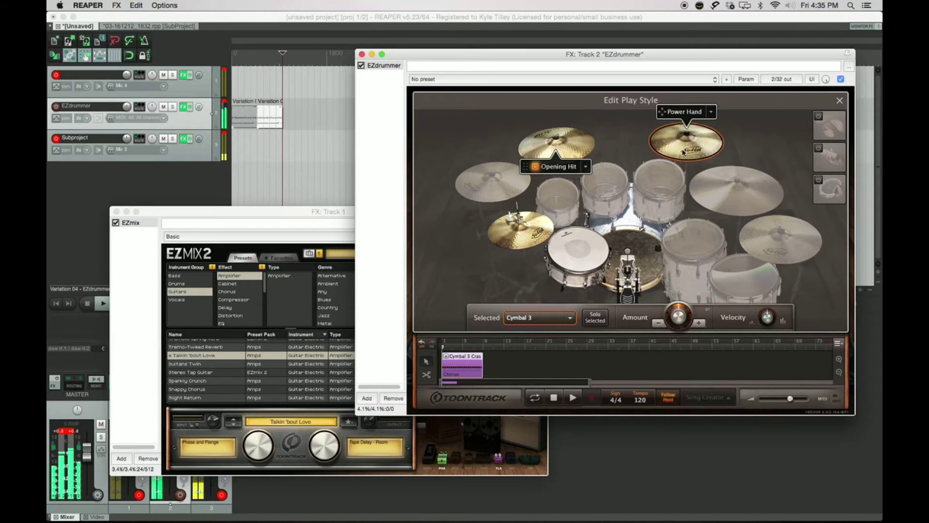
{"action": "left_click", "coordinate": [573, 399]}
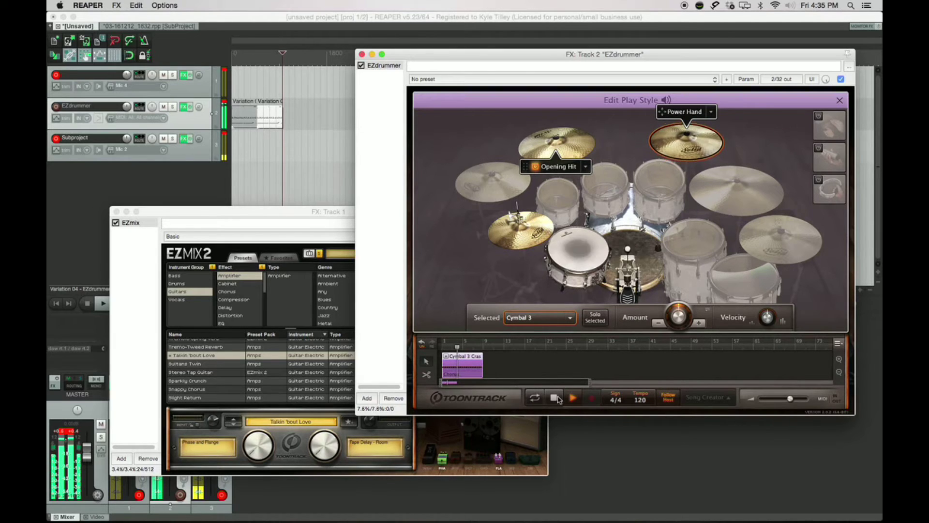
{"action": "left_click", "coordinate": [557, 397]}
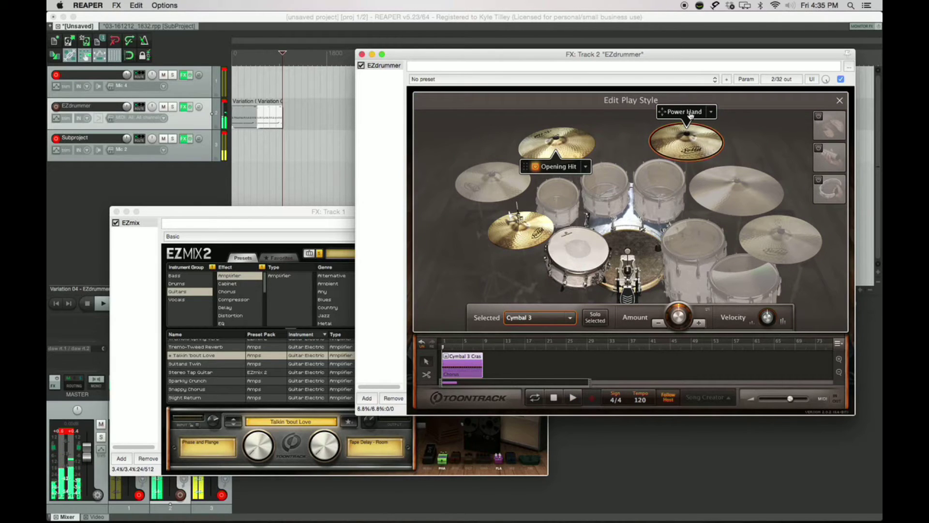
Move the Chorus groove's Power Hand to Cymbal 4 and preview the result
{"action": "left_click_drag", "start_coordinate": [690, 114], "coordinate": [780, 237]}
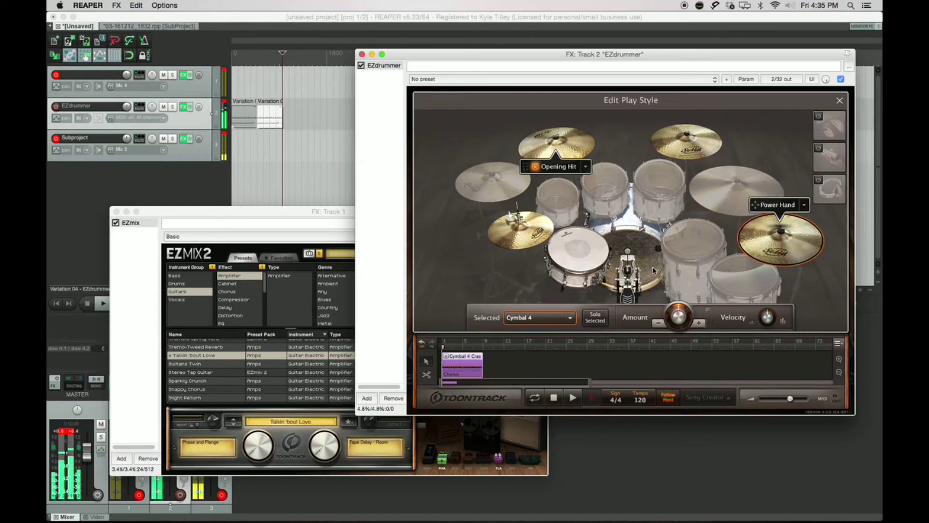
{"action": "left_click", "coordinate": [574, 399]}
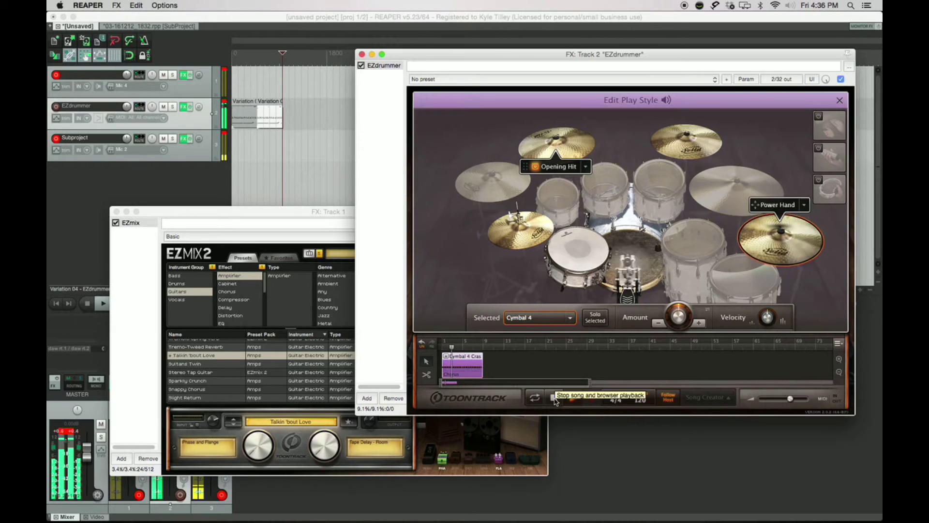
{"action": "left_click", "coordinate": [554, 398]}
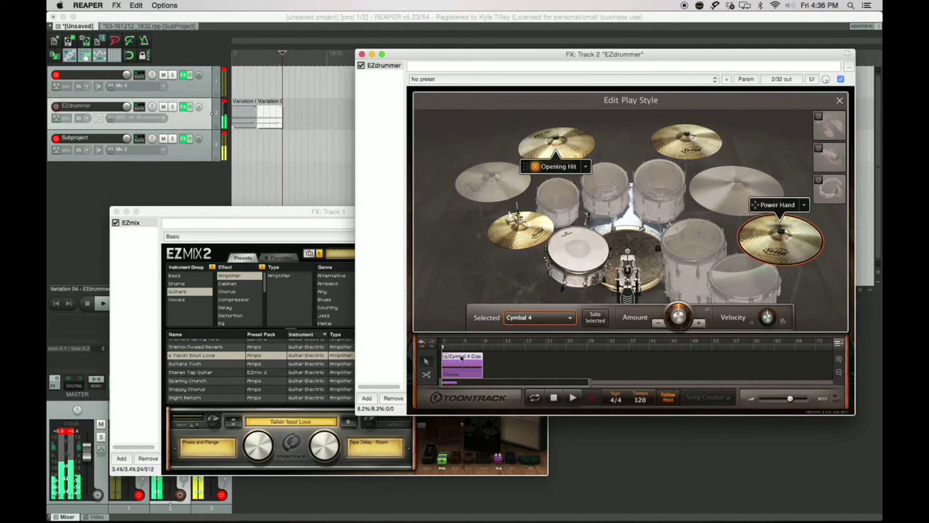
Place the edited Chorus groove after the two Verse items on REAPER's EZdrummer track and close the EZdrummer window
{"action": "left_click_drag", "start_coordinate": [461, 359], "coordinate": [284, 114]}
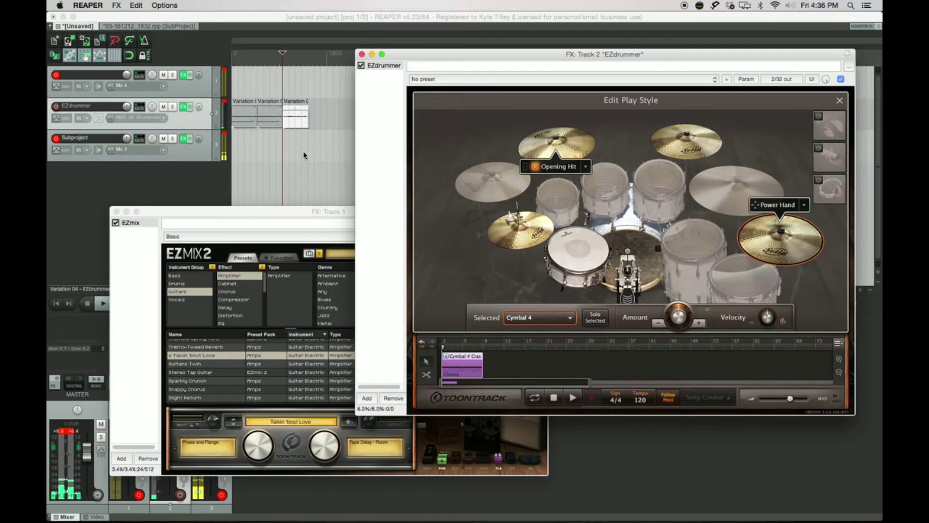
{"action": "scroll", "coordinate": [304, 155], "scroll_direction": "up", "scroll_amount": 2}
{"action": "left_click", "coordinate": [318, 113]}
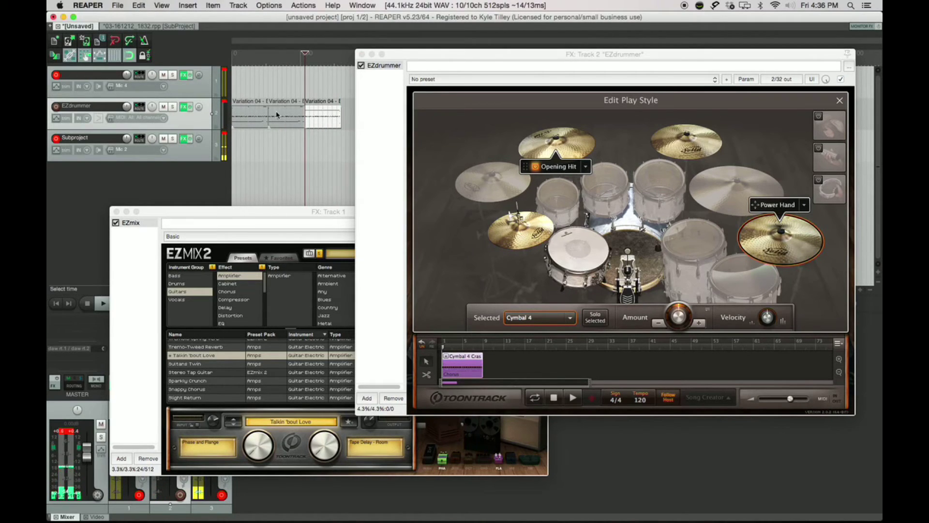
{"action": "left_click_drag", "start_coordinate": [288, 116], "coordinate": [293, 116]}
{"action": "left_click", "coordinate": [310, 115]}
{"action": "left_click", "coordinate": [840, 102]}
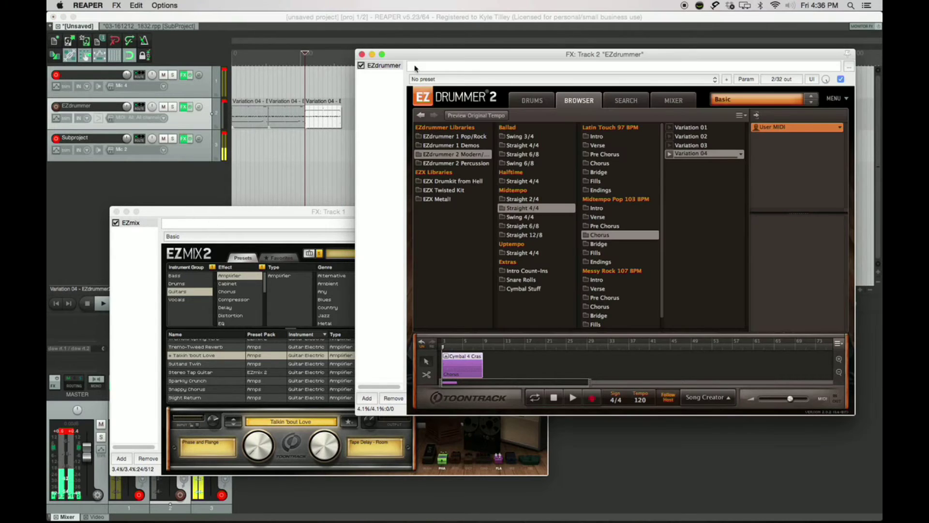
{"action": "left_click", "coordinate": [362, 55]}
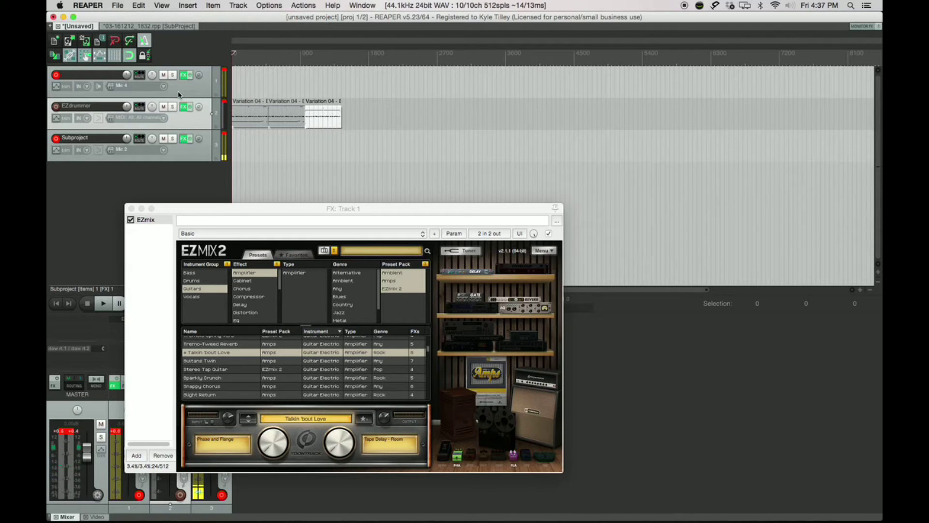
Play the arrangement with live guitar input and undo the recorded take on the guitar and Subproject tracks
{"action": "key", "text": "space"}
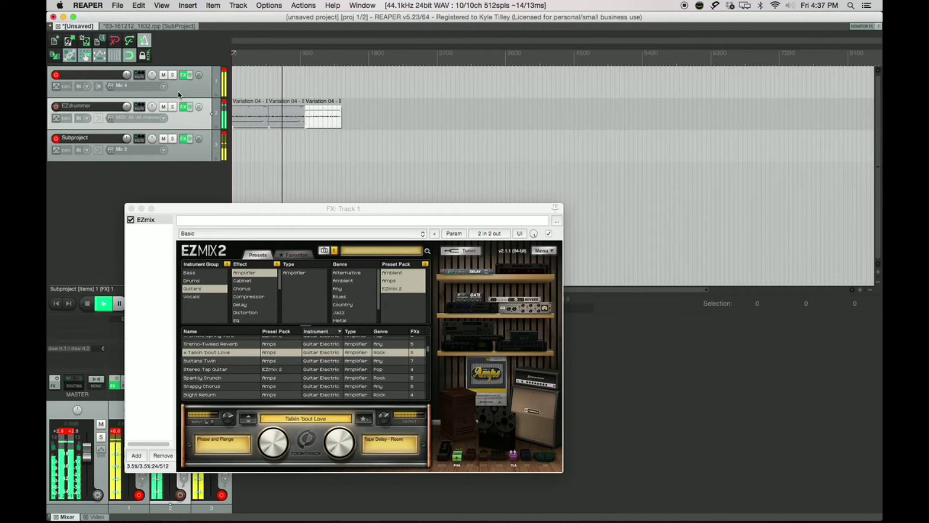
{"action": "key", "text": "space"}
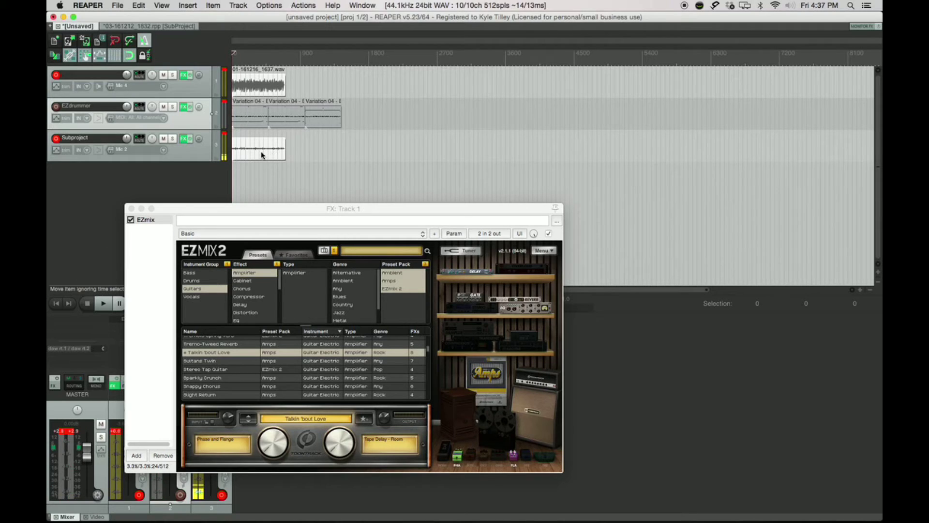
{"action": "key", "text": "super+z"}
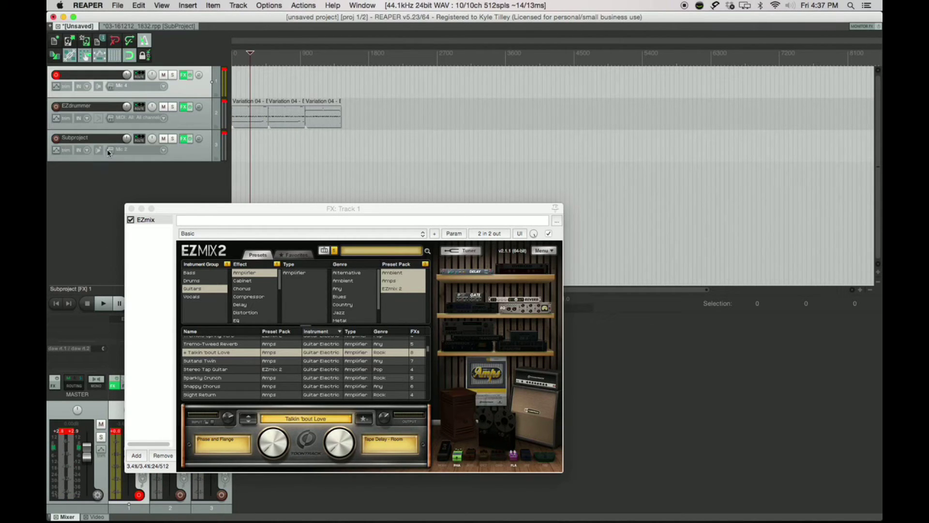
Duplicate the guitar track with its EZmix Talkin' bout Love preset directly below the original
{"action": "left_click", "coordinate": [184, 90]}
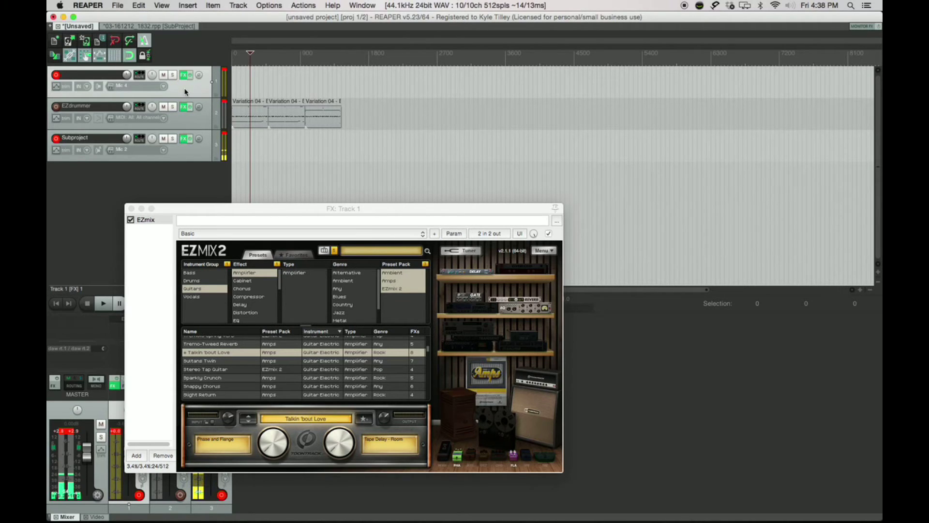
{"action": "right_click", "coordinate": [186, 92]}
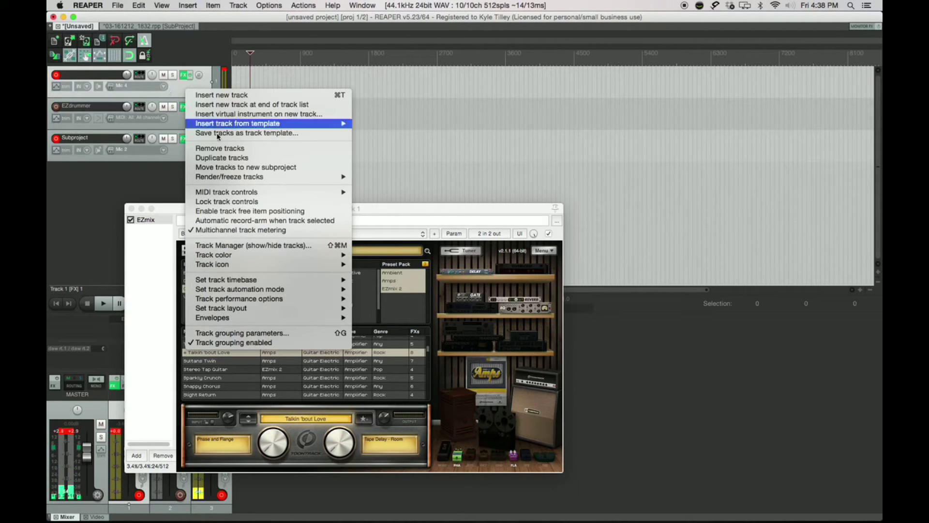
{"action": "left_click", "coordinate": [156, 77]}
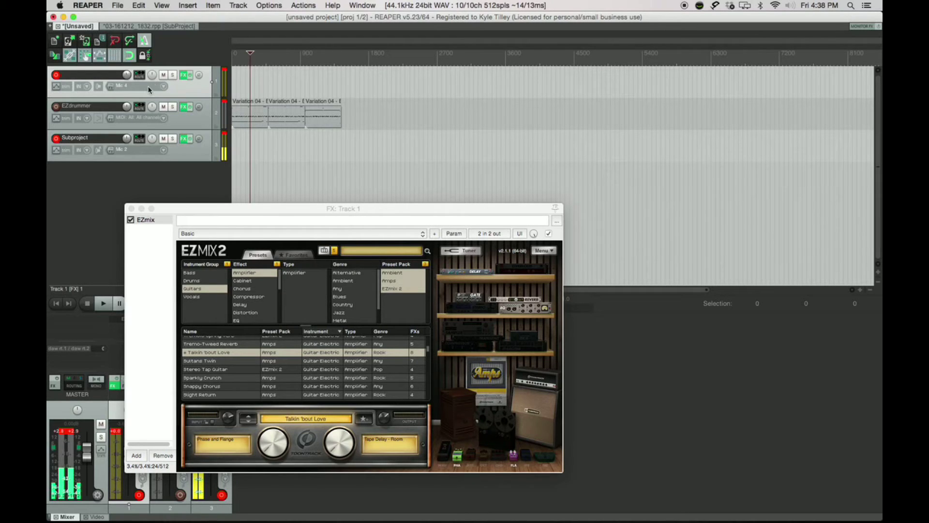
{"action": "key", "text": "super+v"}
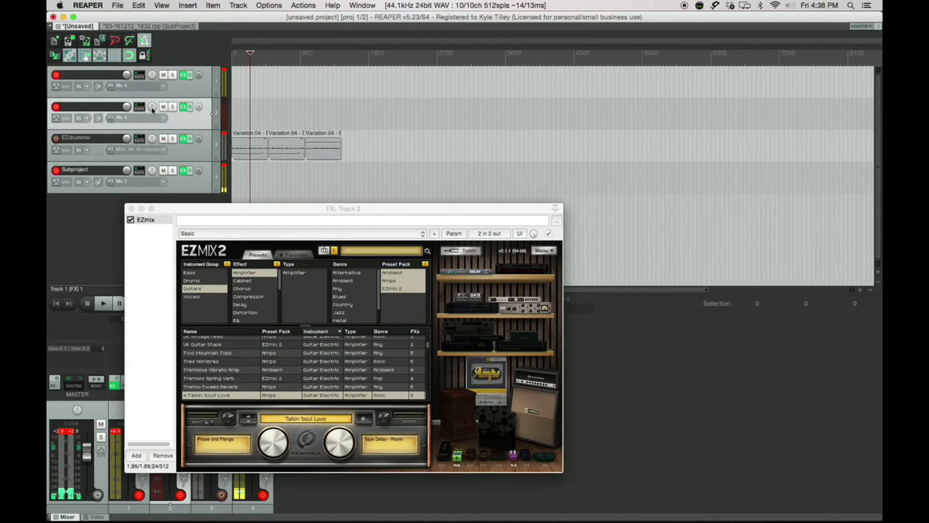
Pan the two guitar tracks to opposite sides, with the duplicate at about 97% left
{"action": "left_click_drag", "start_coordinate": [152, 108], "coordinate": [152, 110]}
{"action": "left_click_drag", "start_coordinate": [152, 75], "coordinate": [152, 75]}
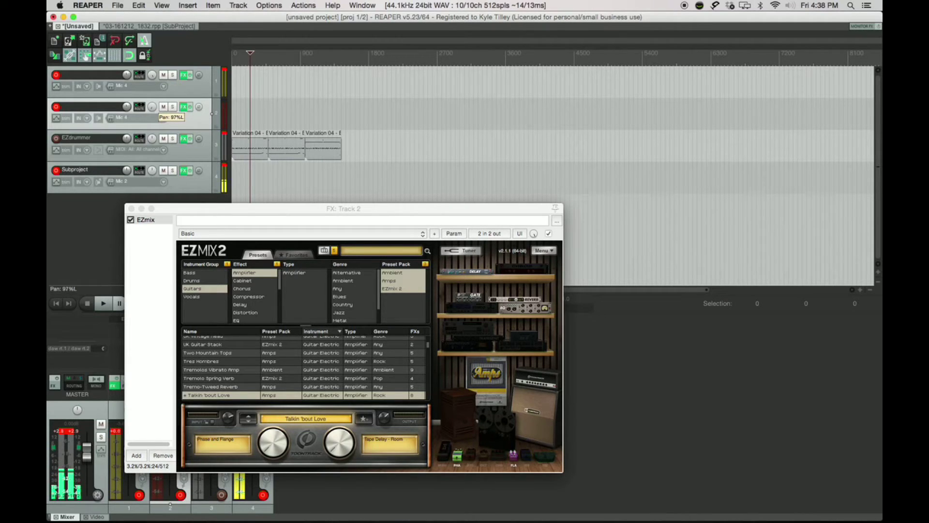
{"action": "left_click_drag", "start_coordinate": [152, 108], "coordinate": [152, 108]}
Record a guitar take on track 1 from the start with the duplicate and Subproject disarmed, and trim it to the end of the second groove item
{"action": "left_click", "coordinate": [57, 107]}
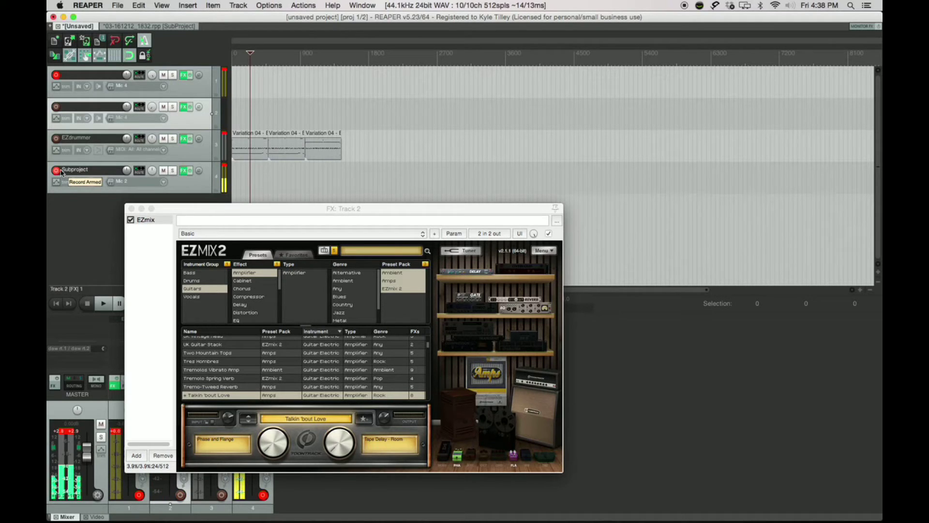
{"action": "key", "text": "w"}
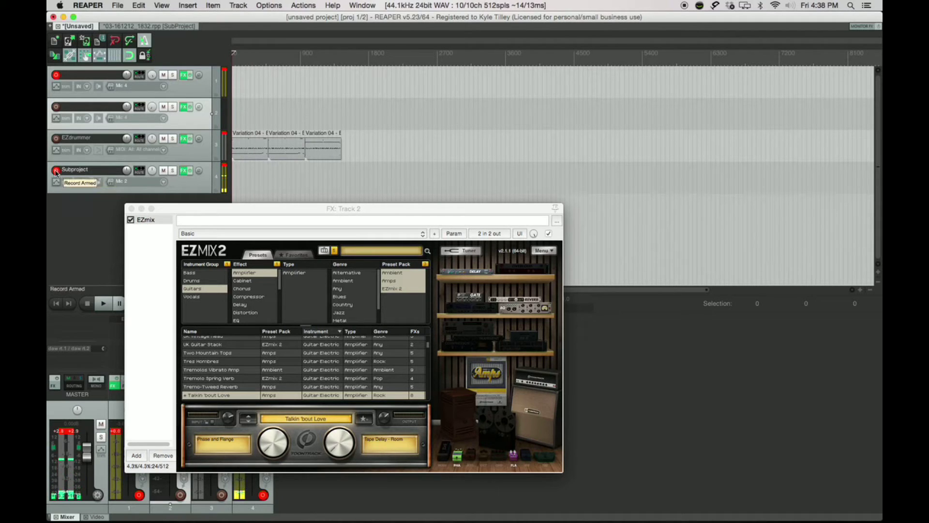
{"action": "left_click", "coordinate": [56, 170]}
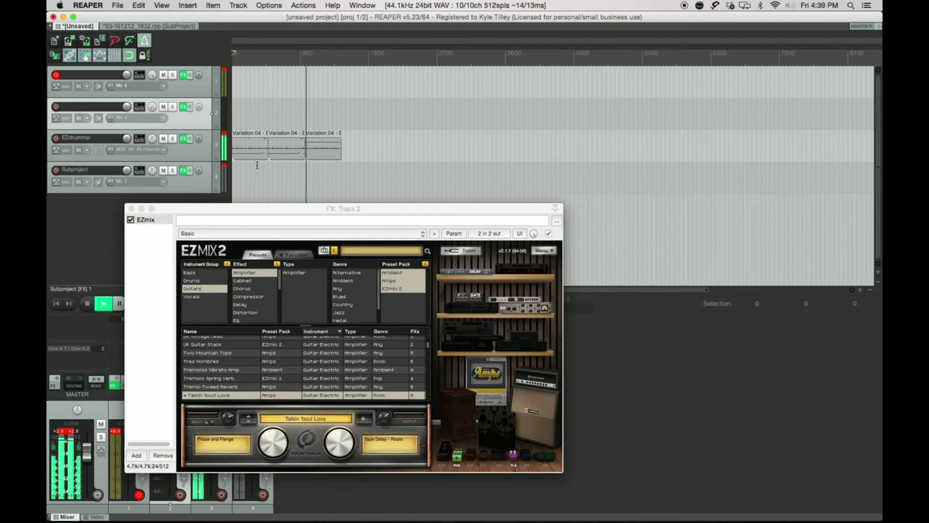
{"action": "key", "text": "space"}
{"action": "left_click_drag", "start_coordinate": [308, 85], "coordinate": [305, 85]}
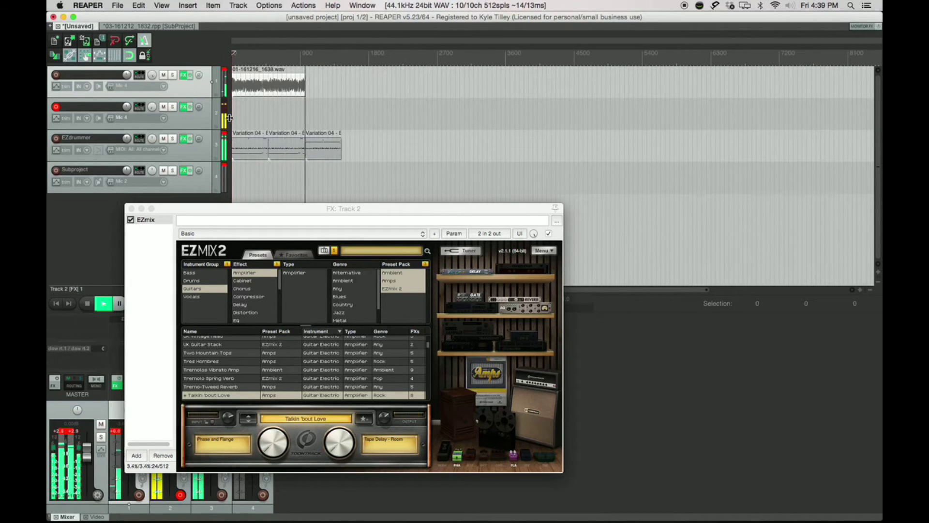
Record a second guitar take on the duplicate track and move record arming from it to the Subproject track
{"action": "key", "text": "space"}
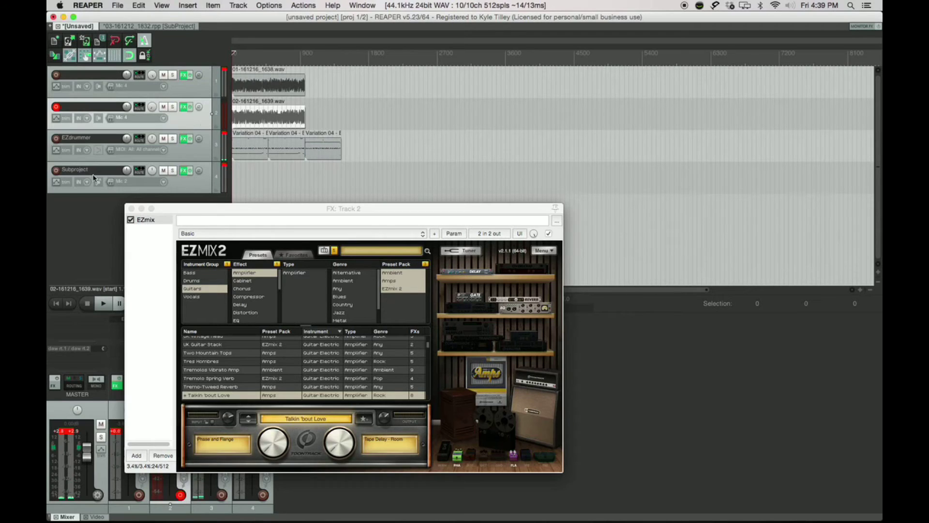
{"action": "left_click", "coordinate": [55, 171]}
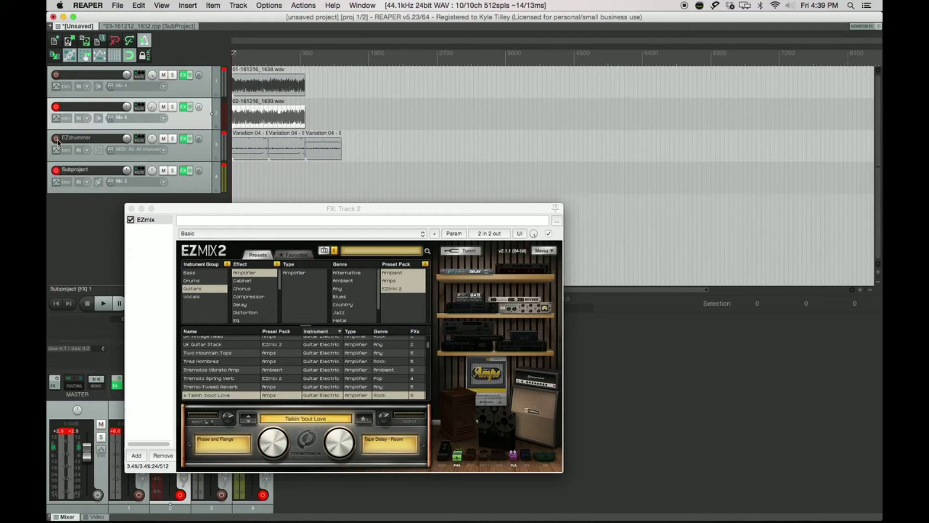
{"action": "left_click", "coordinate": [55, 107]}
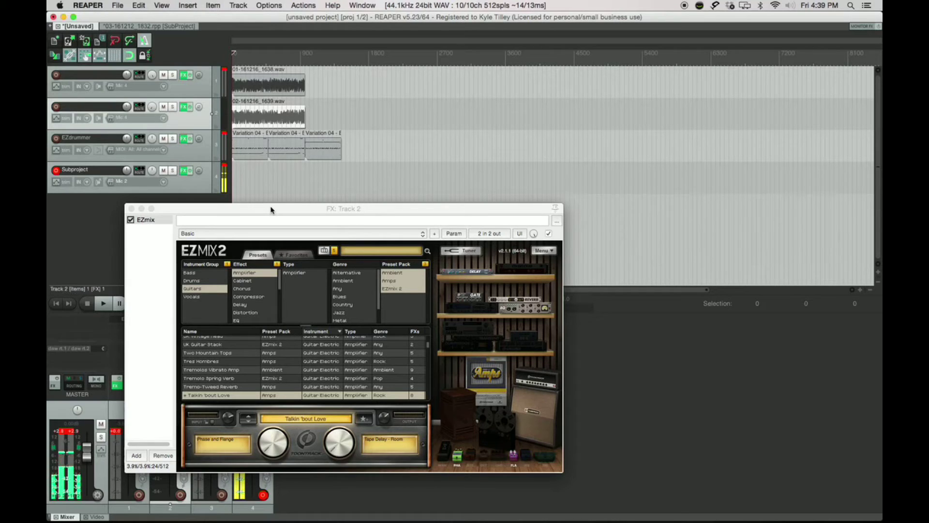
Play back the double-tracked guitars with the drums and move the two EZmix windows apart to compare them
{"action": "key", "text": "space"}
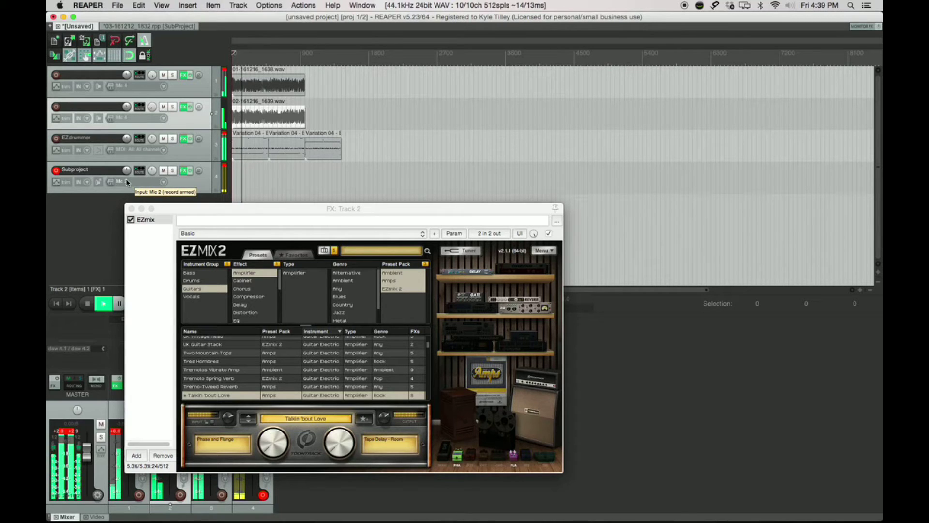
{"action": "left_click", "coordinate": [243, 211]}
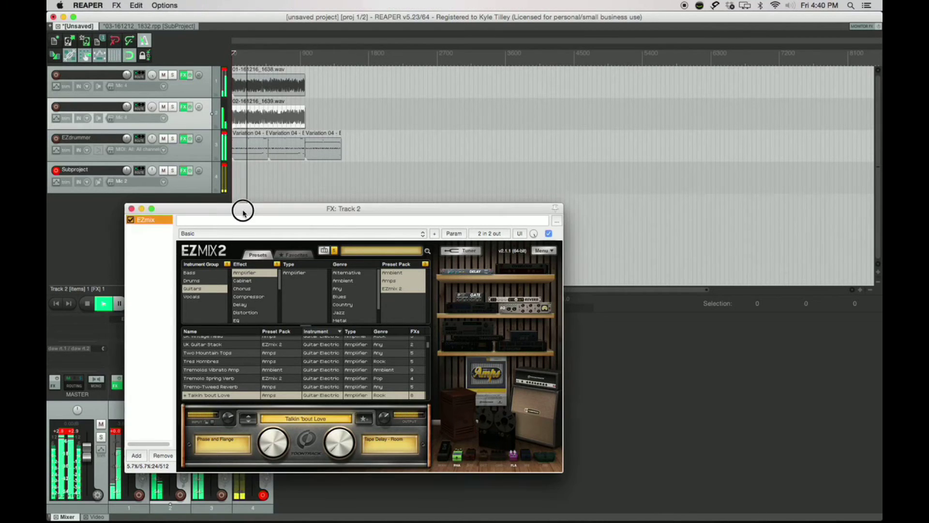
{"action": "left_click_drag", "start_coordinate": [243, 212], "coordinate": [379, 213]}
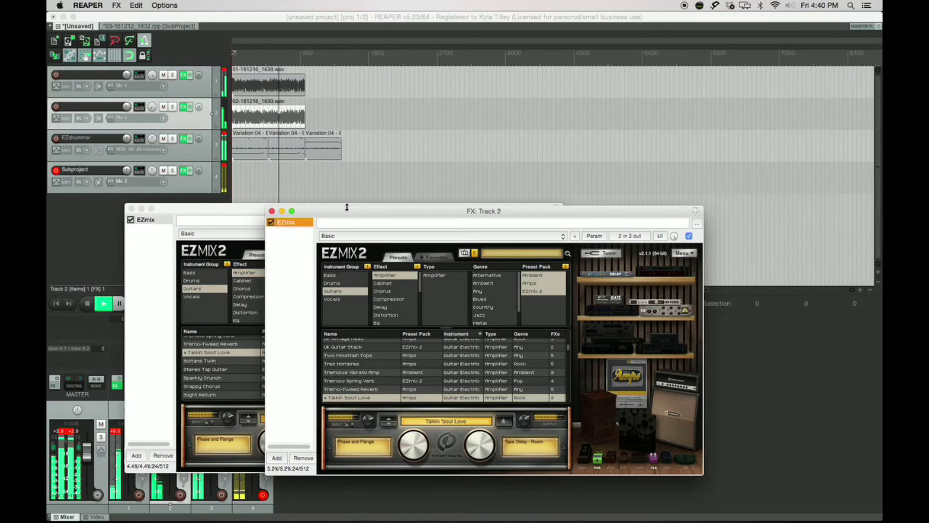
{"action": "left_click_drag", "start_coordinate": [254, 208], "coordinate": [565, 48]}
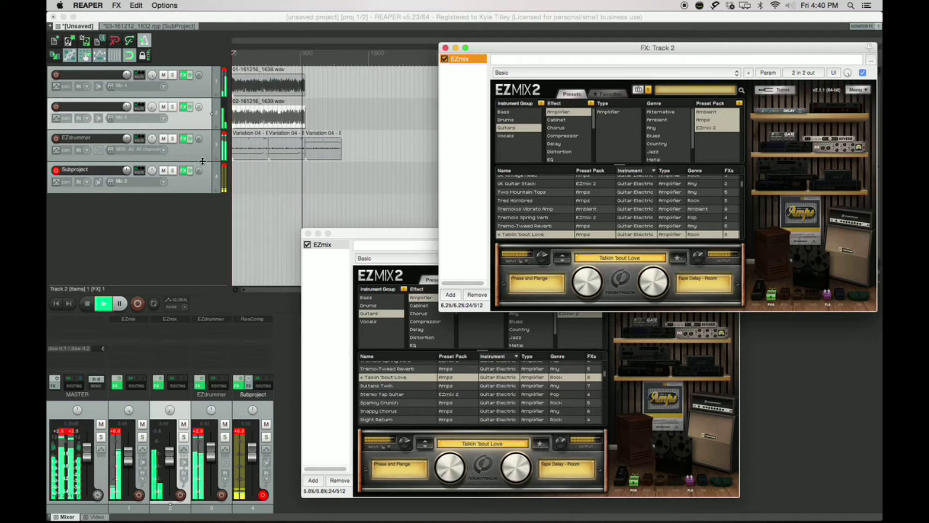
{"action": "key", "text": "space"}
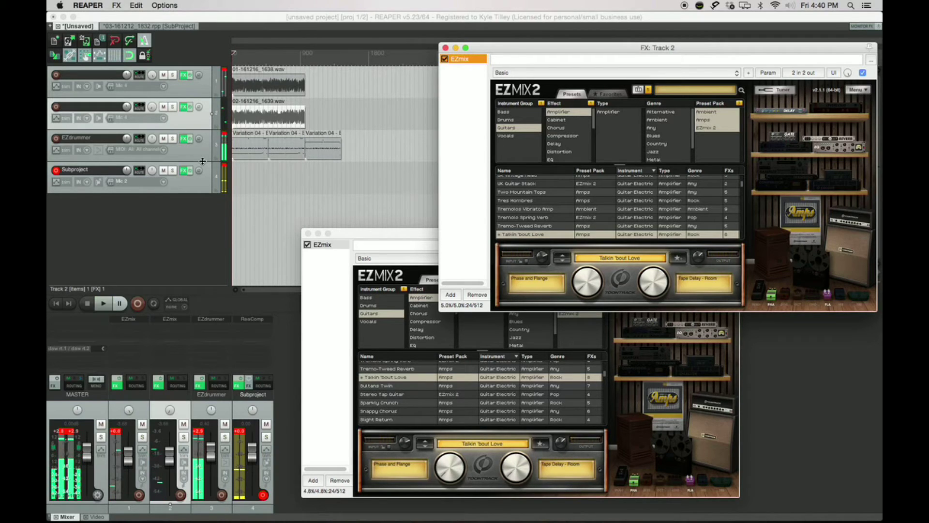
Delete the third groove item from the EZdrummer track and insert a new track below that track
{"action": "left_click", "coordinate": [323, 152]}
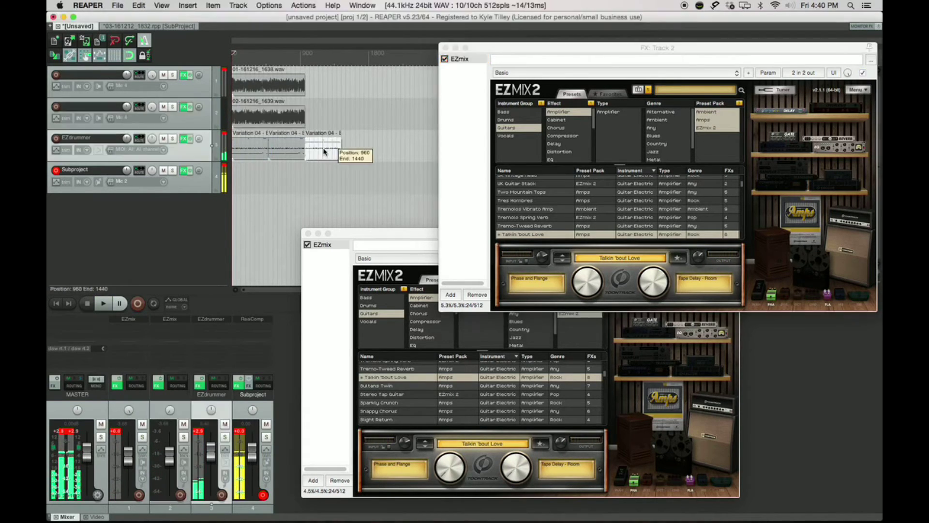
{"action": "key", "text": "Delete"}
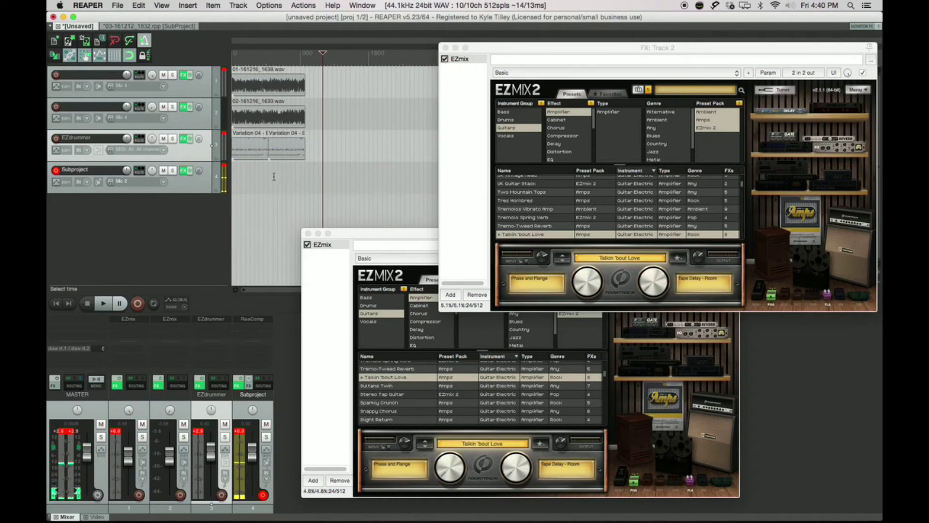
{"action": "right_click", "coordinate": [157, 209]}
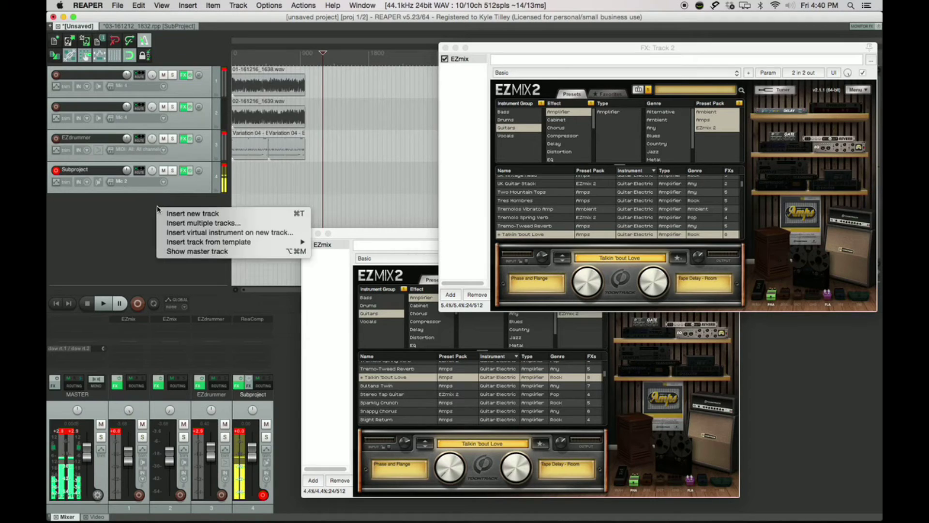
{"action": "left_click", "coordinate": [187, 215]}
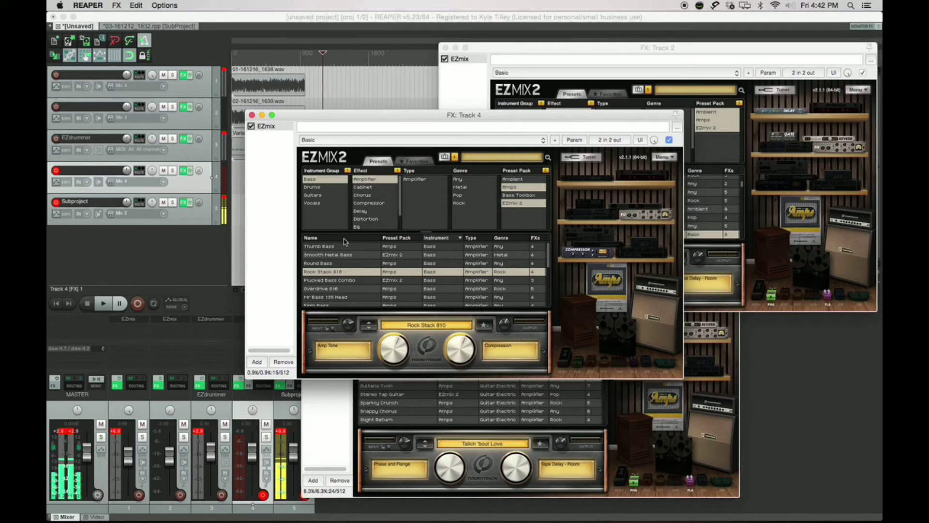
Browse EZmix's bass amplifier presets on track 4, with and without the Bass Toolbox preset pack
{"action": "left_click", "coordinate": [324, 180]}
{"action": "left_click", "coordinate": [343, 180]}
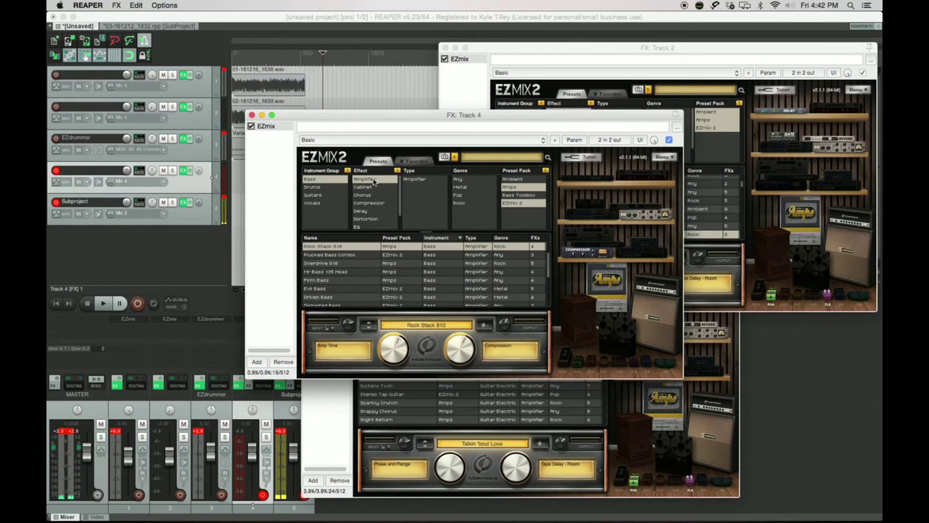
{"action": "left_click", "coordinate": [524, 195]}
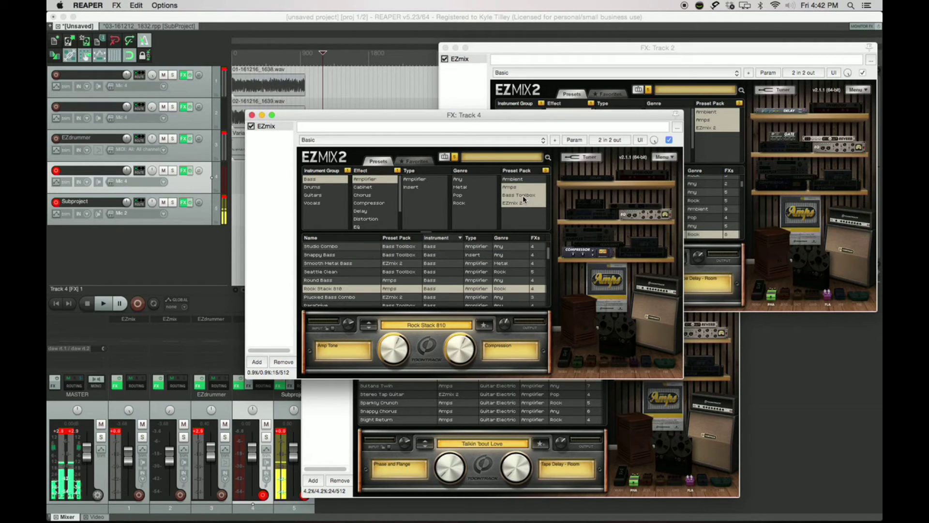
{"action": "scroll", "coordinate": [385, 276], "scroll_direction": "down", "scroll_amount": 5}
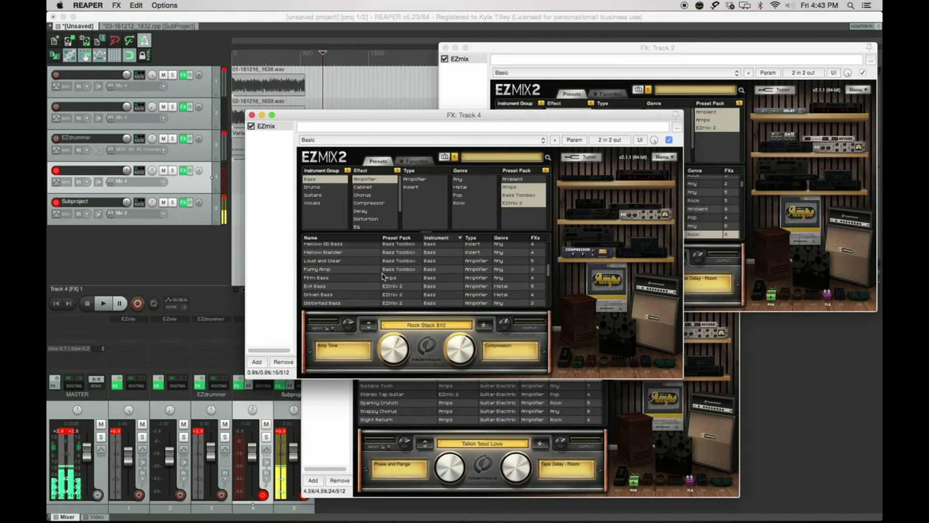
{"action": "scroll", "coordinate": [382, 276], "scroll_direction": "down", "scroll_amount": 3}
{"action": "scroll", "coordinate": [383, 277], "scroll_direction": "up", "scroll_amount": 5}
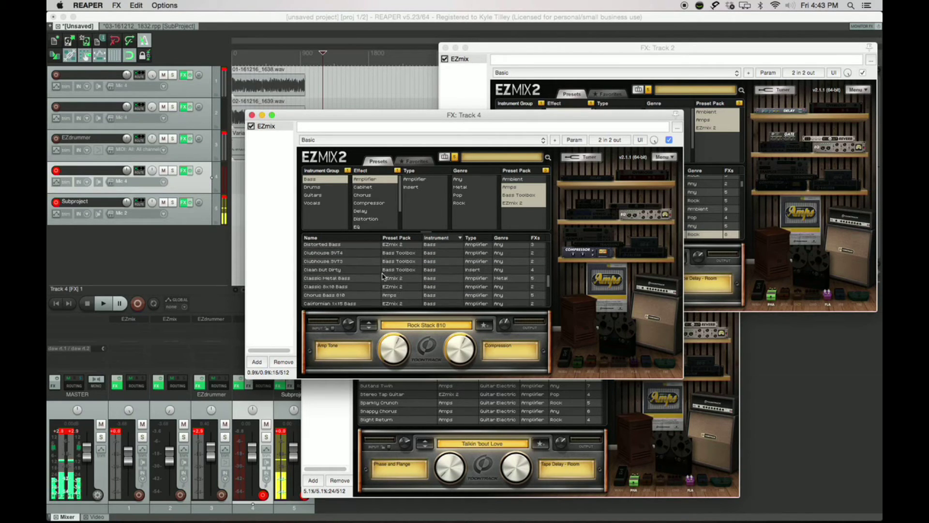
{"action": "left_click", "coordinate": [515, 195]}
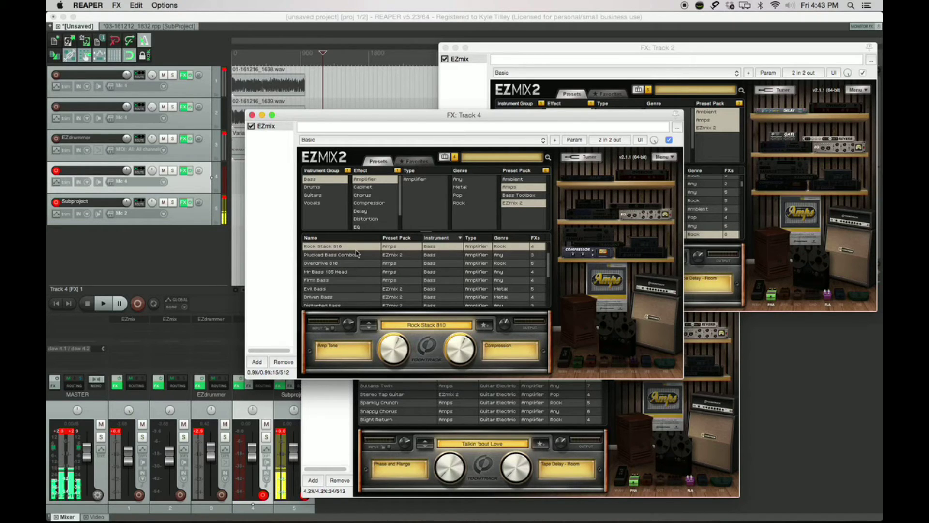
{"action": "scroll", "coordinate": [357, 261], "scroll_direction": "up", "scroll_amount": 2}
{"action": "scroll", "coordinate": [351, 253], "scroll_direction": "up", "scroll_amount": 2}
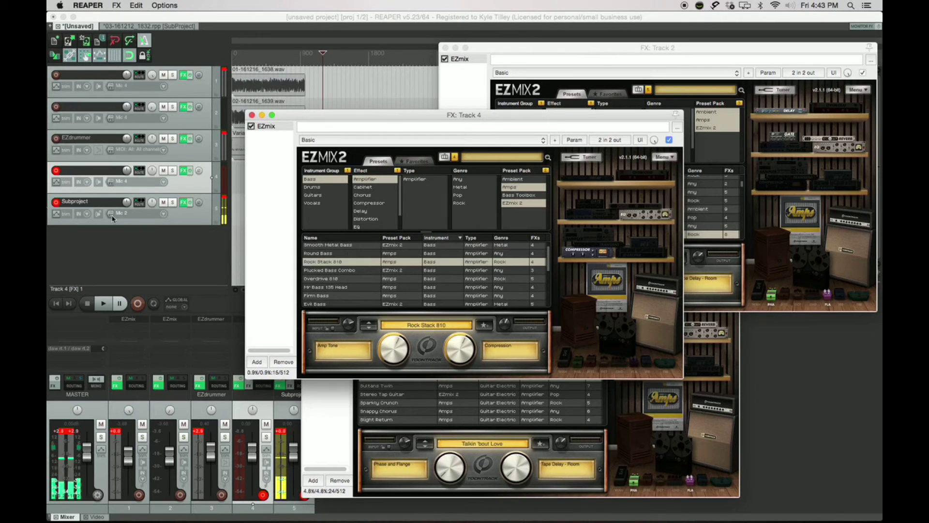
Audition the Rock Stack 810, Overdrive 810 and Mr Bass 135 Head presets on track 4 with the Subproject track disarmed
{"action": "left_click", "coordinate": [56, 203]}
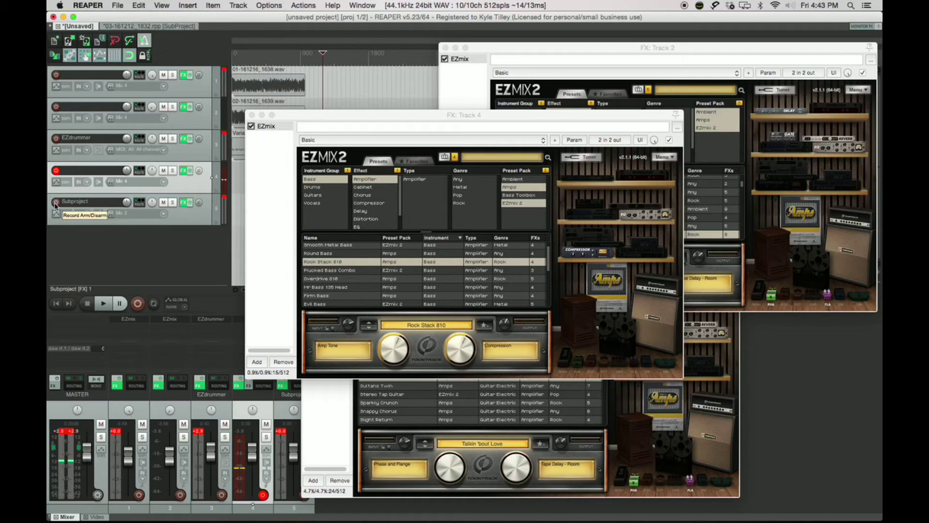
{"action": "left_click", "coordinate": [56, 203]}
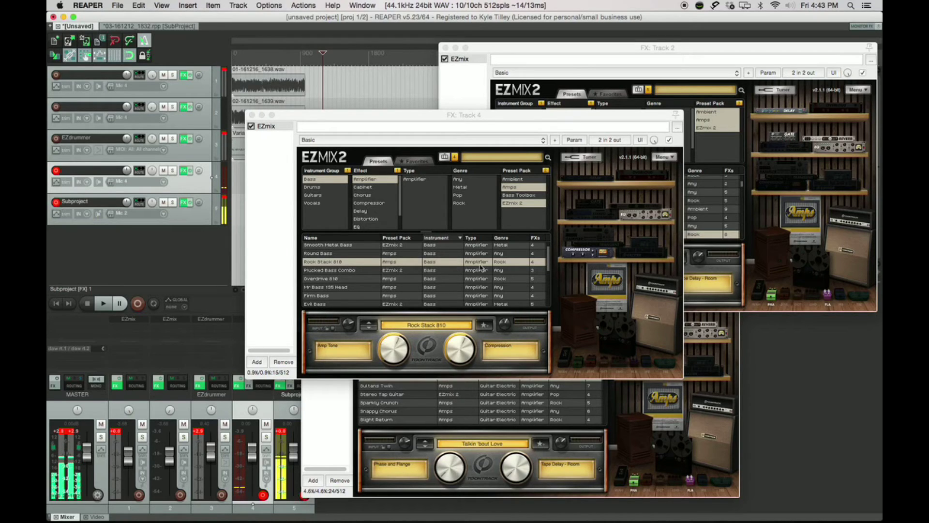
{"action": "left_click", "coordinate": [365, 280]}
{"action": "left_click", "coordinate": [364, 279]}
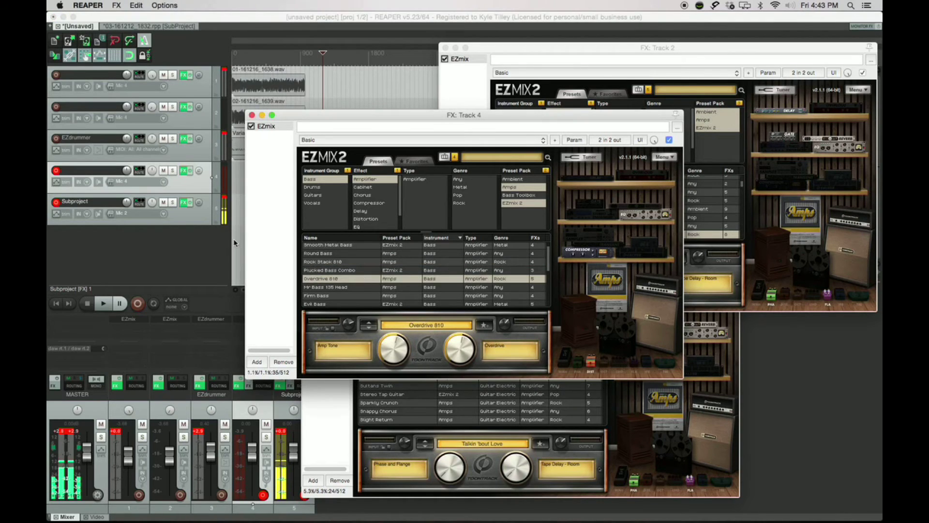
{"action": "left_click", "coordinate": [56, 203]}
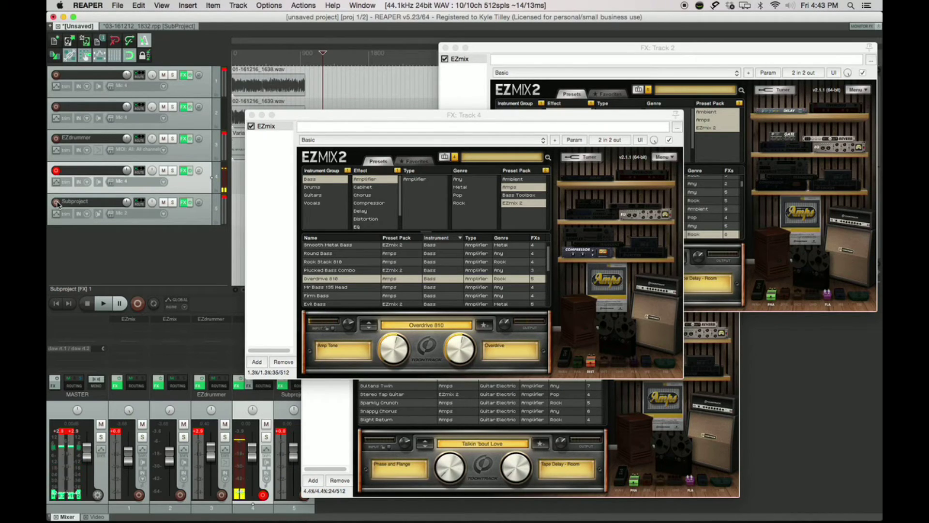
{"action": "left_click", "coordinate": [326, 287]}
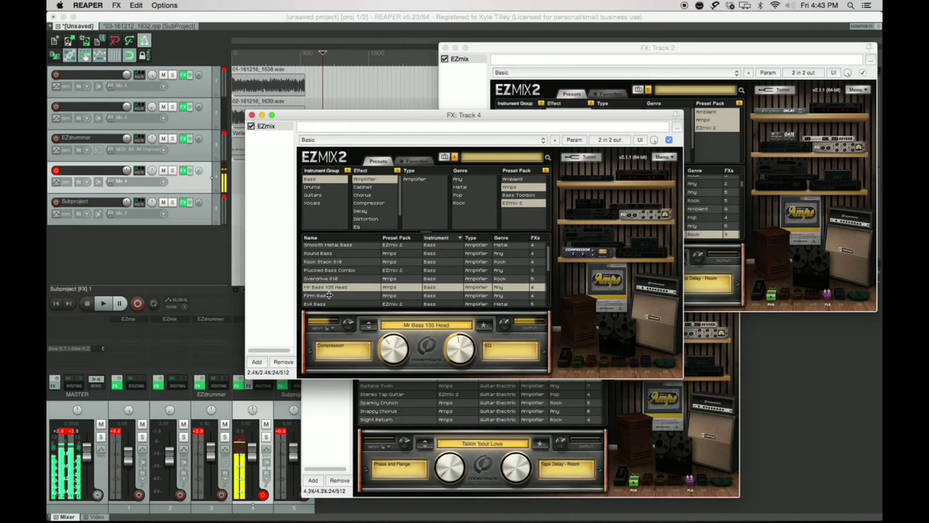
Arm the Subproject track and close the guitar tracks' EZmix windows, keeping only track 4's window open clear of the recorded items
{"action": "left_click", "coordinate": [57, 202]}
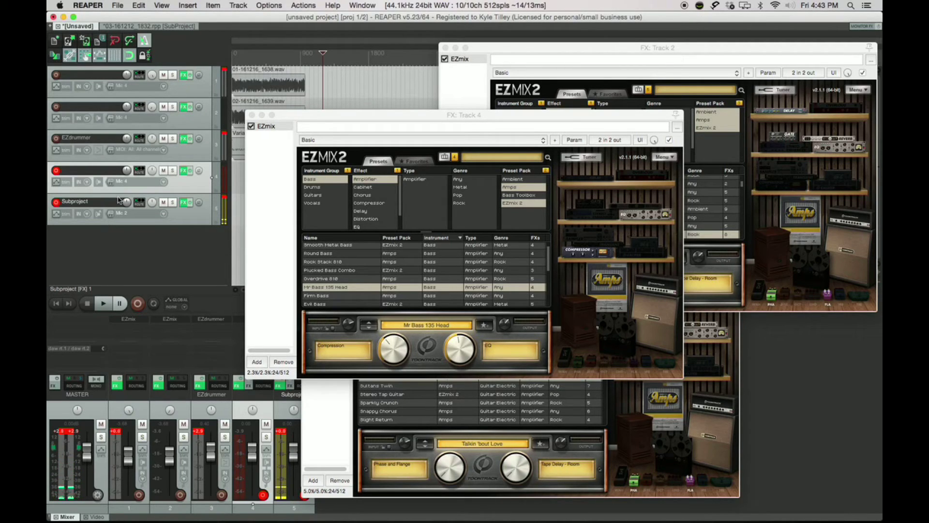
{"action": "left_click_drag", "start_coordinate": [285, 116], "coordinate": [325, 123]}
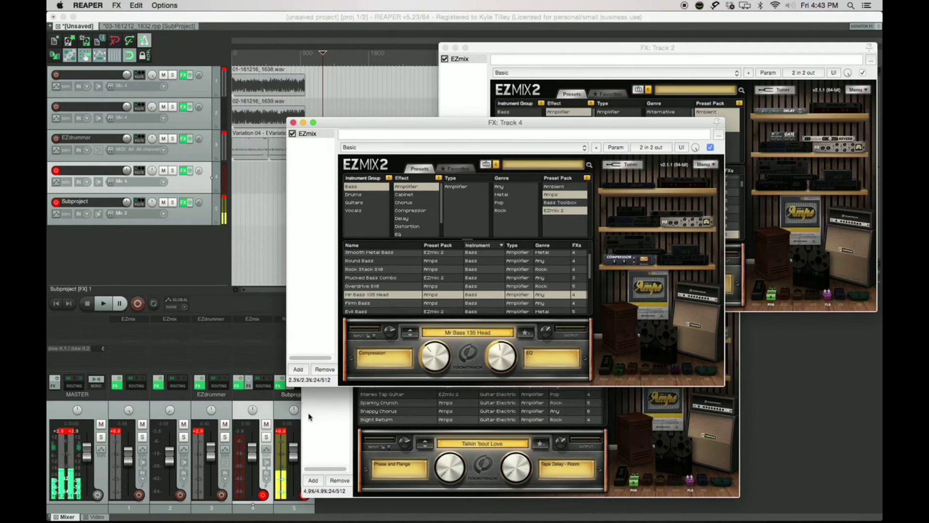
{"action": "left_click", "coordinate": [350, 401]}
{"action": "left_click", "coordinate": [309, 234]}
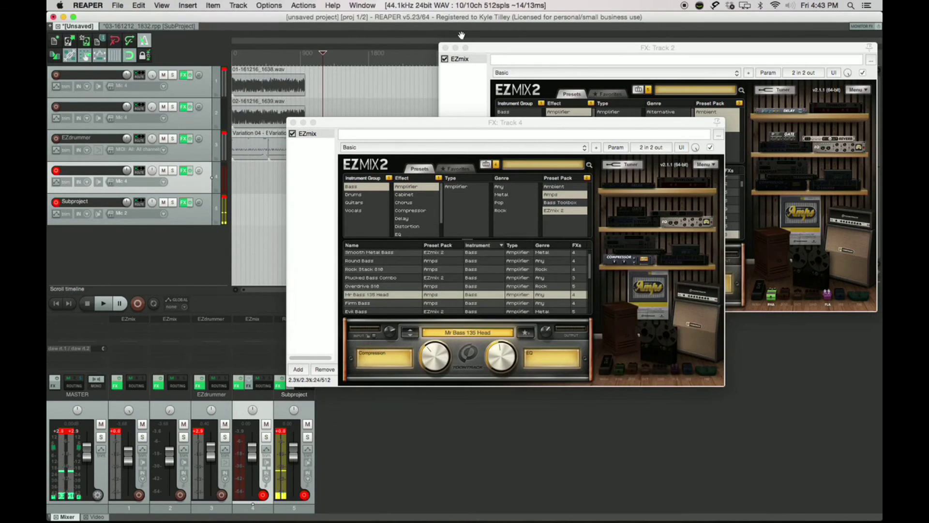
{"action": "left_click", "coordinate": [489, 48]}
{"action": "left_click", "coordinate": [446, 48]}
{"action": "left_click_drag", "start_coordinate": [351, 126], "coordinate": [432, 86]}
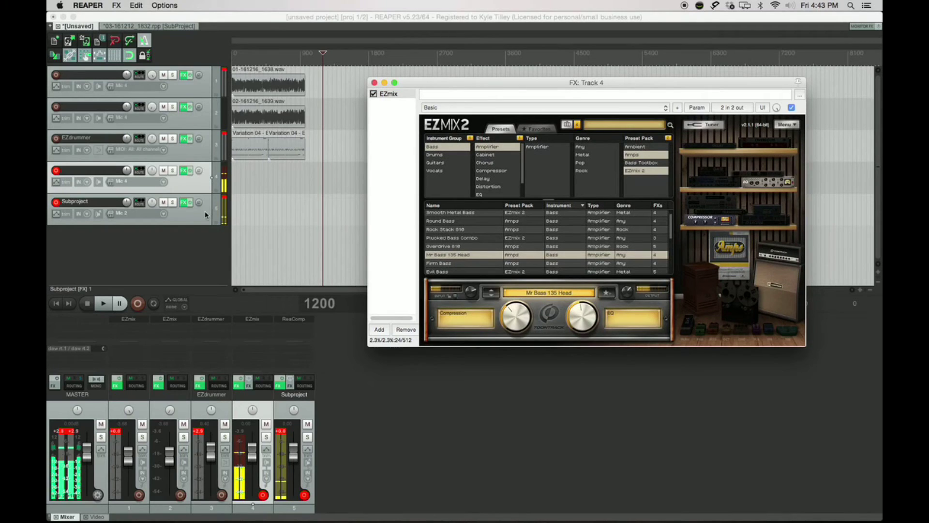
Disarm the Subproject track and record a bass take on track 4 from the start of the project
{"action": "left_click", "coordinate": [224, 184]}
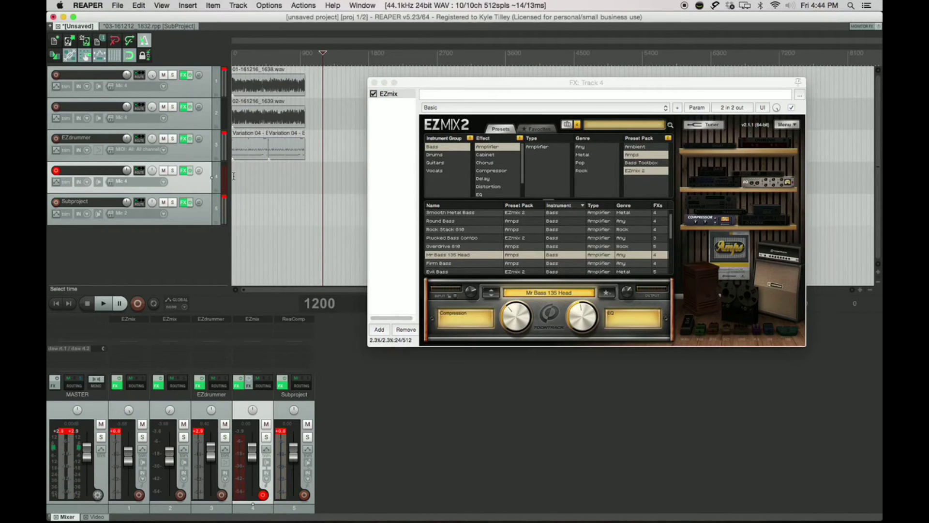
{"action": "left_click", "coordinate": [234, 176]}
{"action": "key", "text": "super+r"}
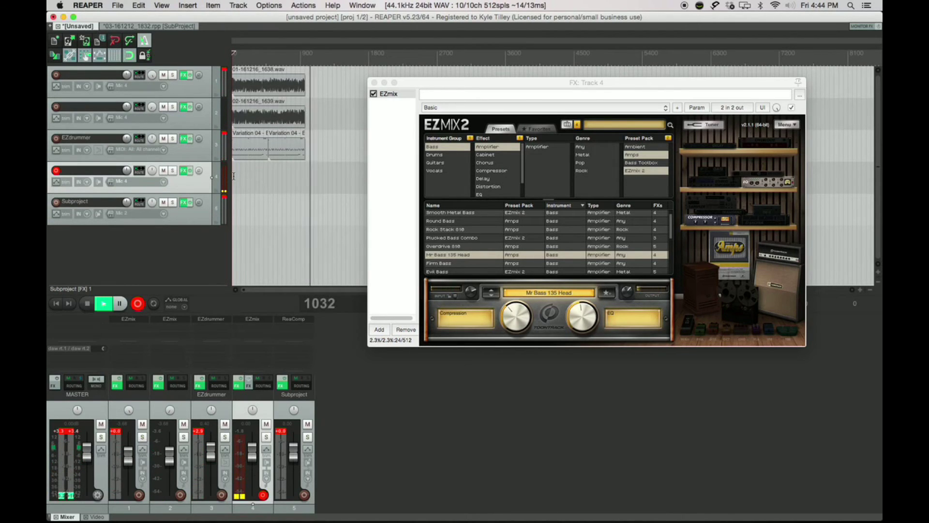
{"action": "key", "text": "space"}
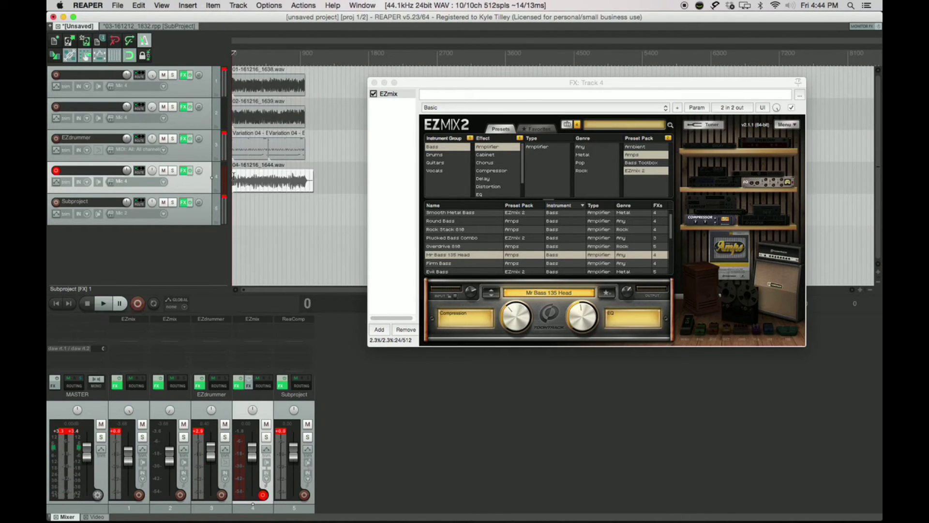
Arm the Subproject track and trim the end of the bass item on track 4 to line up with the guitar items
{"action": "left_click", "coordinate": [56, 202]}
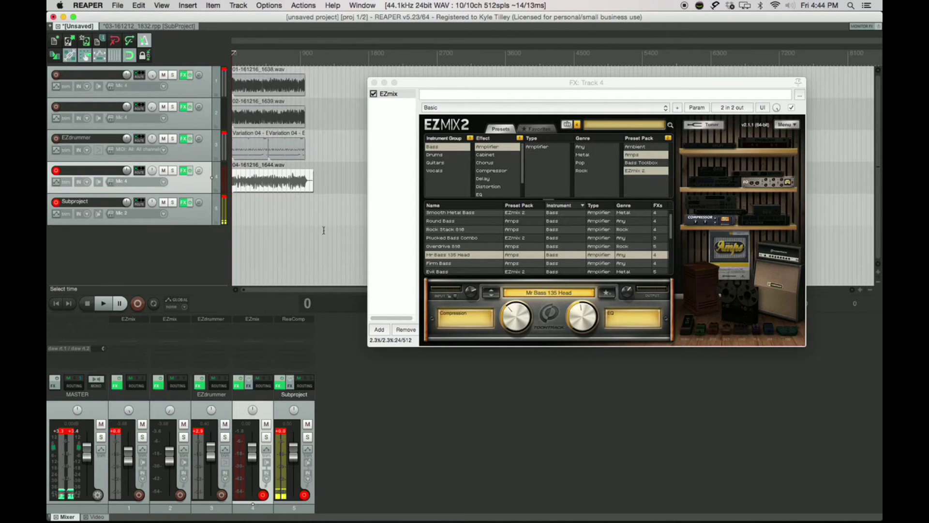
{"action": "left_click_drag", "start_coordinate": [314, 187], "coordinate": [302, 188]}
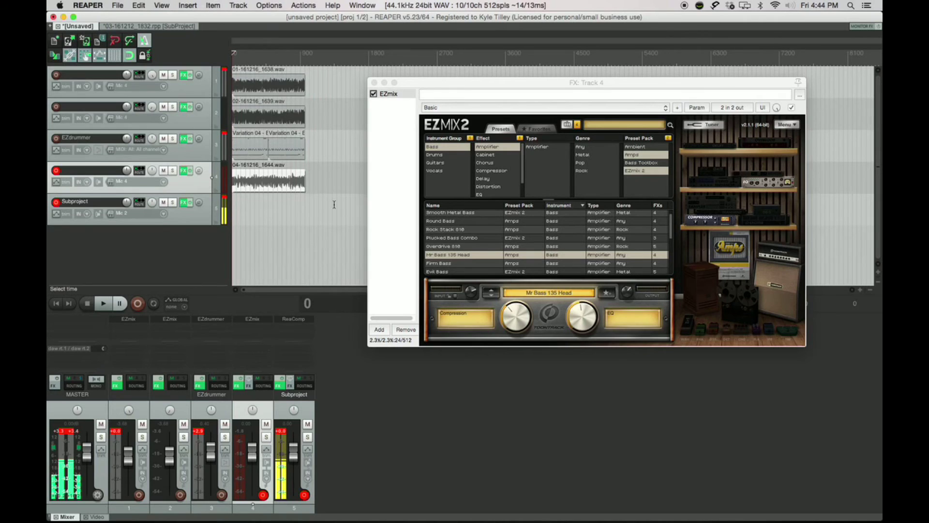
{"action": "left_click_drag", "start_coordinate": [438, 83], "coordinate": [424, 94]}
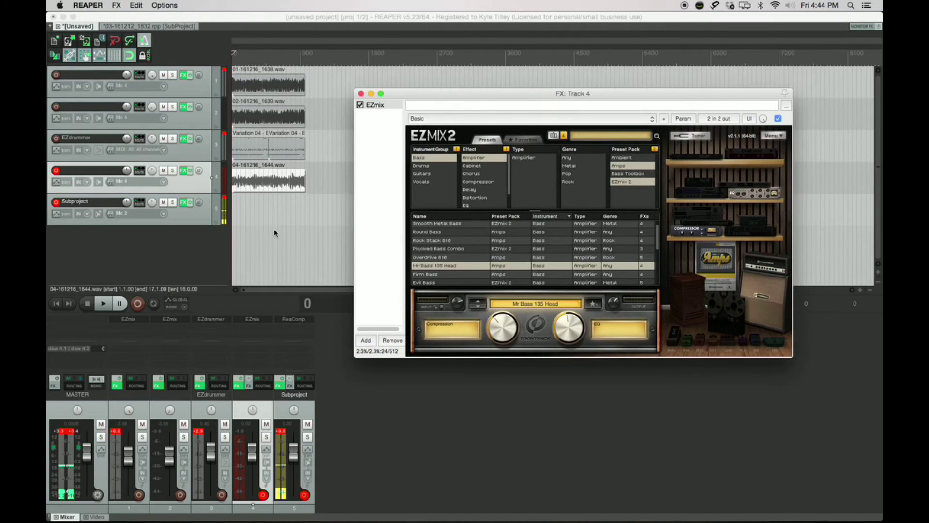
Play back the mix with the Subproject and bass tracks disarmed and lower track 4's volume to -2.27 dB
{"action": "left_click", "coordinate": [56, 203]}
{"action": "key", "text": "space"}
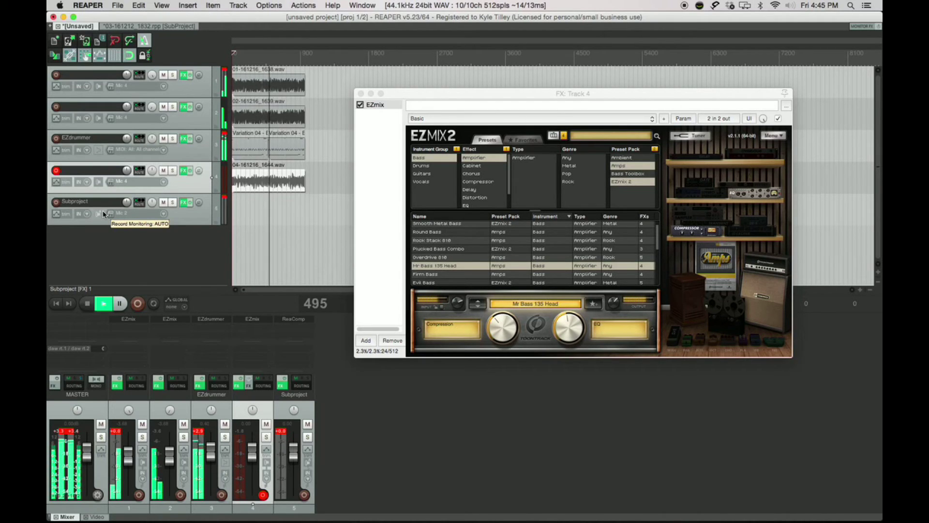
{"action": "left_click", "coordinate": [263, 496]}
{"action": "left_click", "coordinate": [253, 451]}
{"action": "left_click_drag", "start_coordinate": [254, 451], "coordinate": [256, 455]}
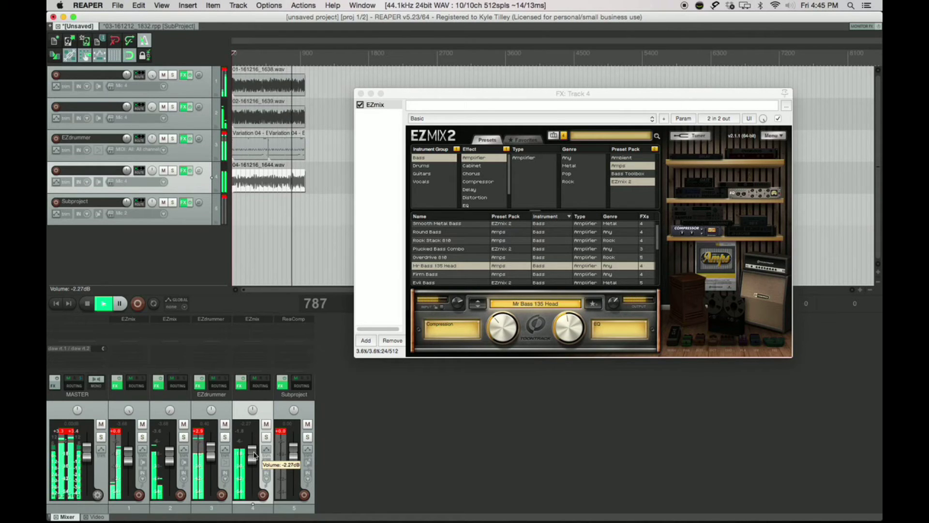
{"action": "mouse_move", "coordinate": [254, 456]}
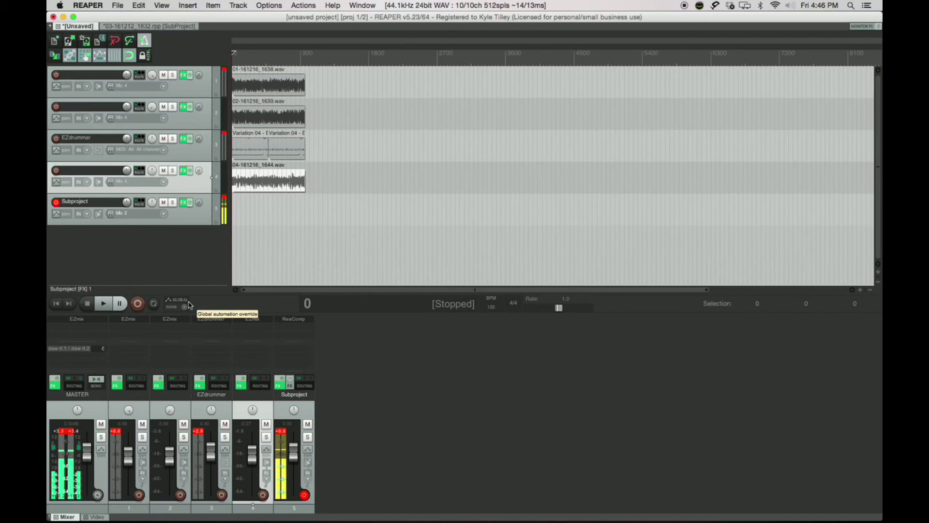
Open EZmix on the master track and filter its presets to the Master type from the EZmix 2 and Mastering II packs
{"action": "left_click", "coordinate": [57, 386]}
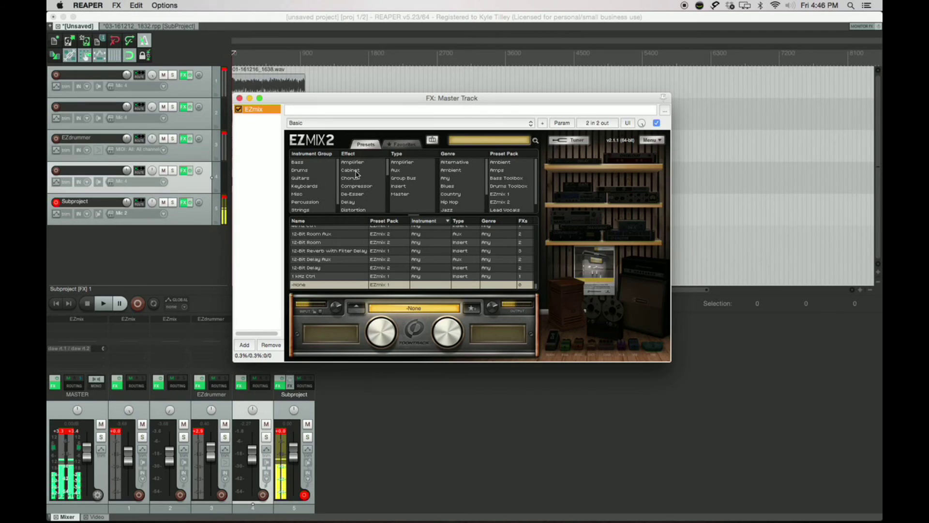
{"action": "left_click", "coordinate": [402, 193]}
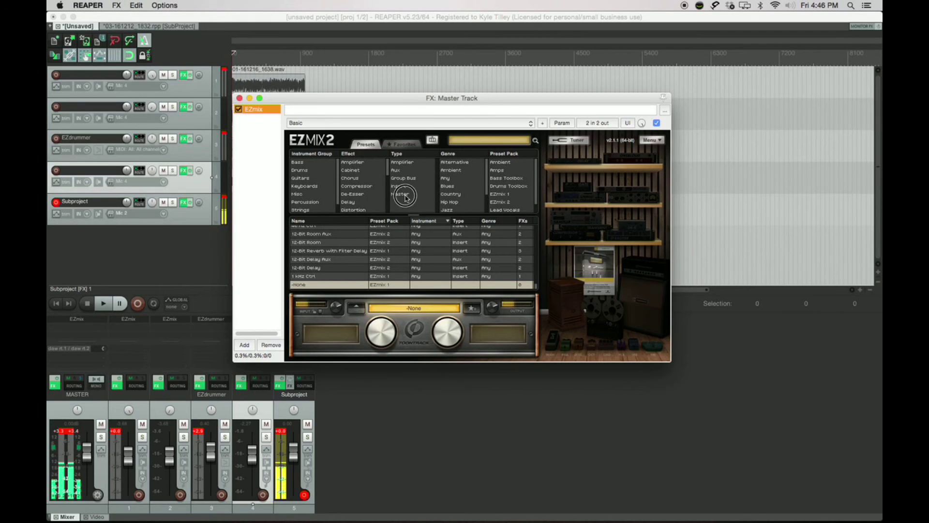
{"action": "left_click_drag", "start_coordinate": [516, 171], "coordinate": [515, 182]}
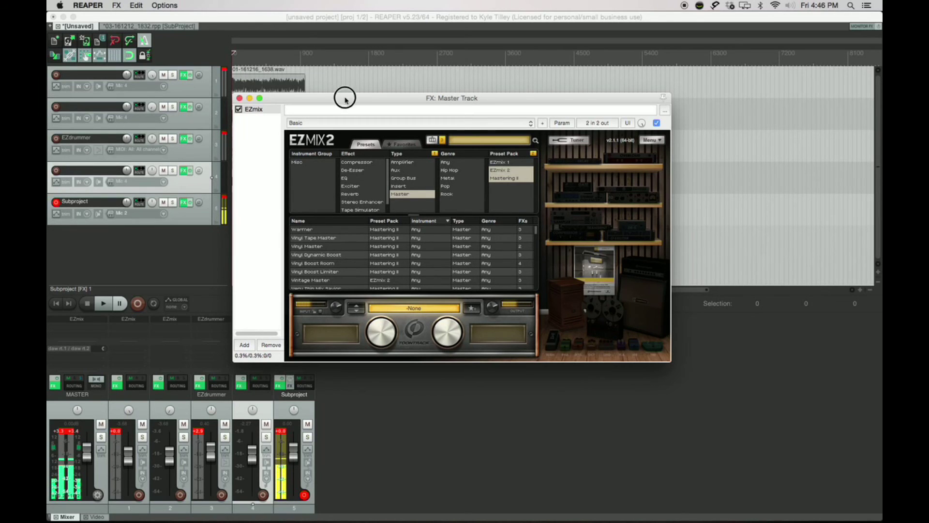
{"action": "left_click_drag", "start_coordinate": [345, 100], "coordinate": [440, 80]}
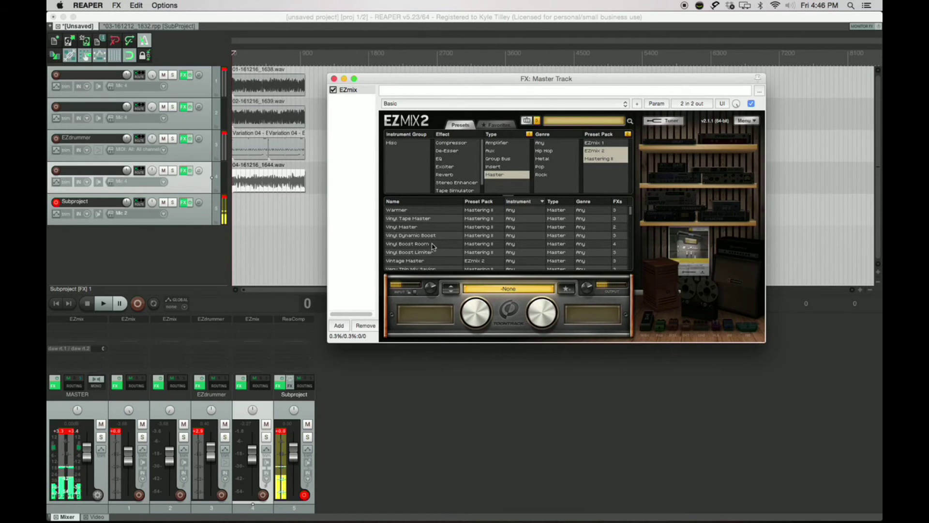
Browse the filtered list of mastering presets in the master track's EZmix
{"action": "scroll", "coordinate": [434, 247], "scroll_direction": "down", "scroll_amount": 3}
{"action": "scroll", "coordinate": [433, 247], "scroll_direction": "up", "scroll_amount": 3}
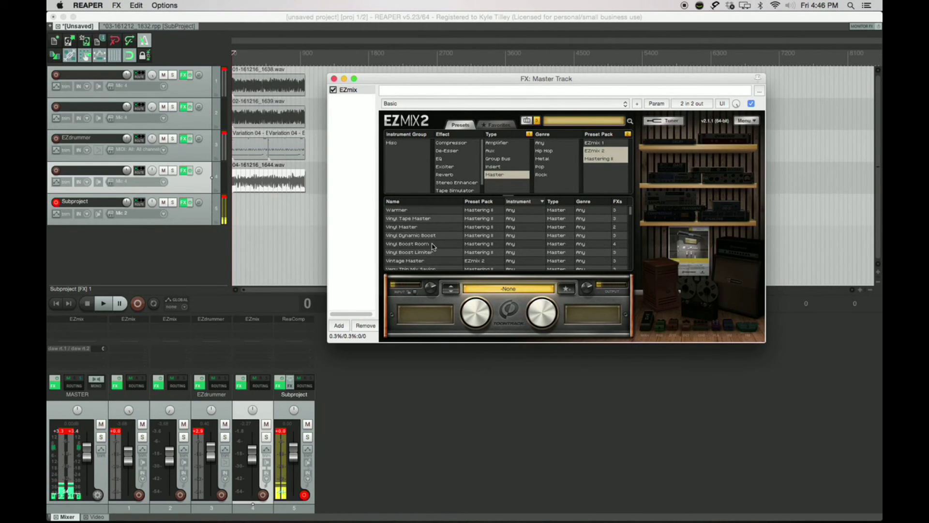
{"action": "scroll", "coordinate": [428, 242], "scroll_direction": "down", "scroll_amount": 10}
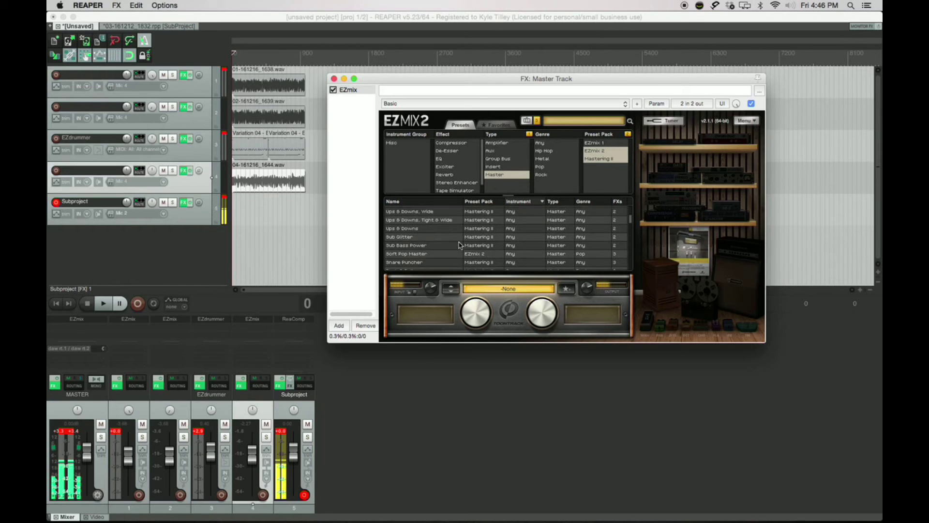
{"action": "scroll", "coordinate": [455, 248], "scroll_direction": "down", "scroll_amount": 10}
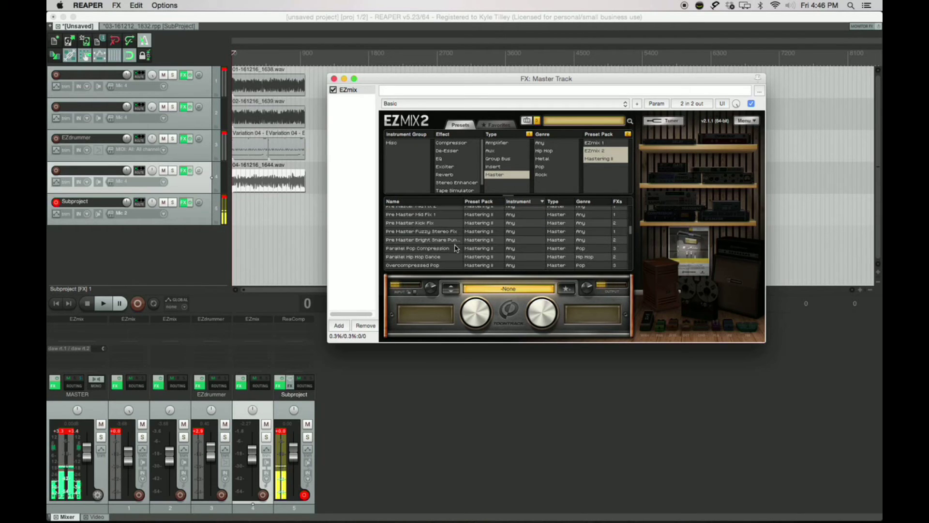
{"action": "scroll", "coordinate": [455, 248], "scroll_direction": "down", "scroll_amount": 10}
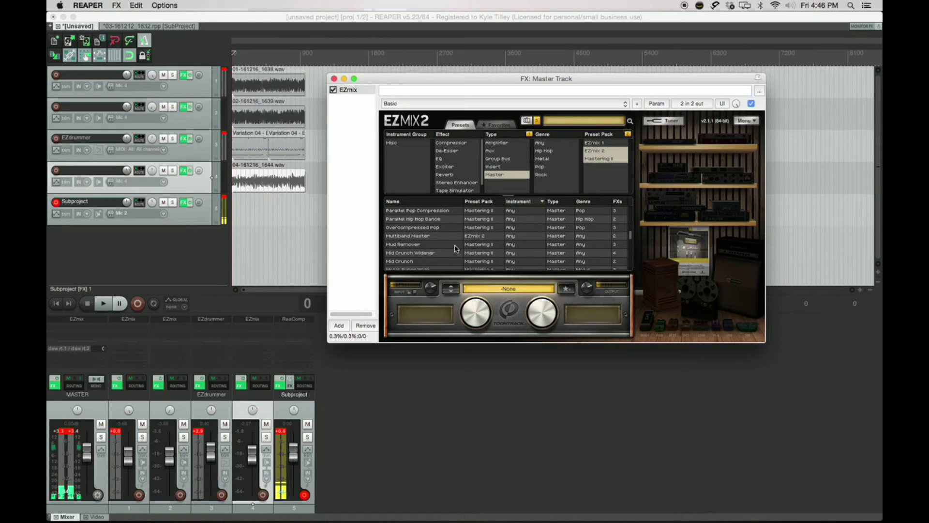
{"action": "scroll", "coordinate": [455, 248], "scroll_direction": "down", "scroll_amount": 1}
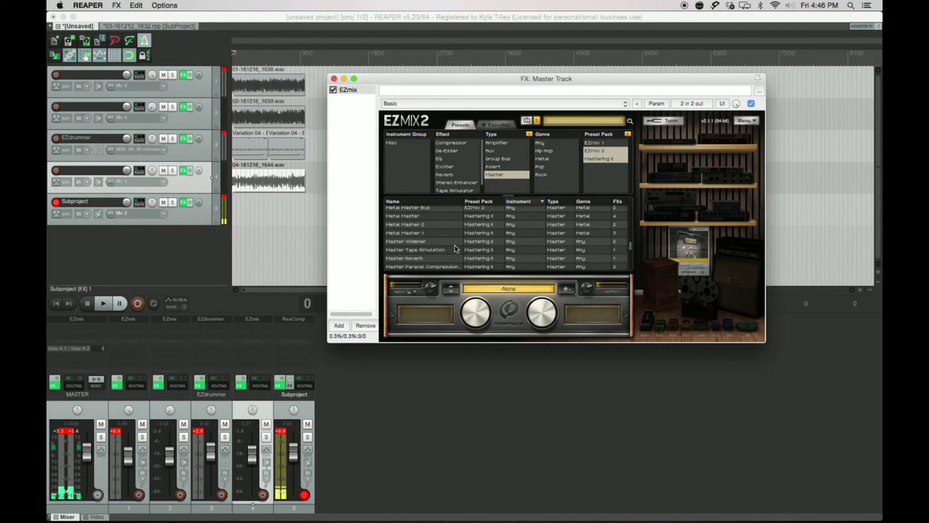
{"action": "scroll", "coordinate": [455, 249], "scroll_direction": "down", "scroll_amount": 10}
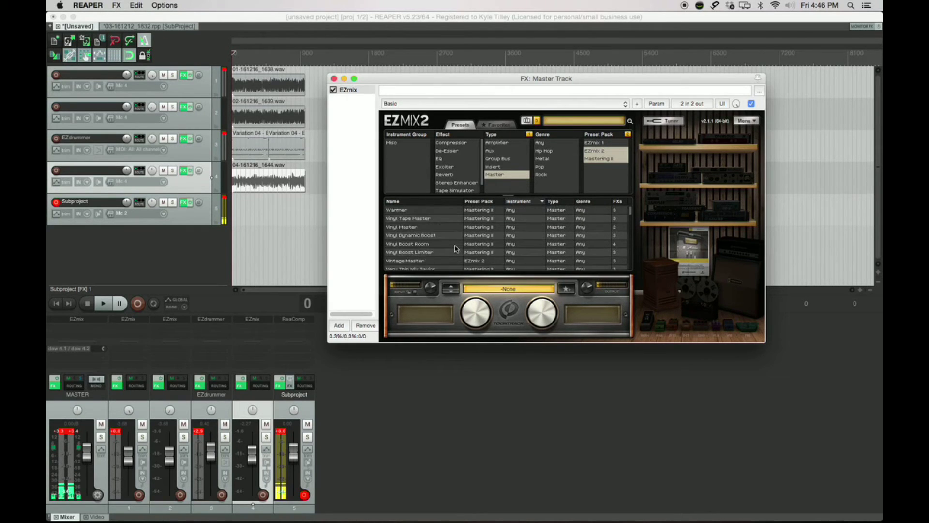
{"action": "scroll", "coordinate": [455, 249], "scroll_direction": "down", "scroll_amount": 15}
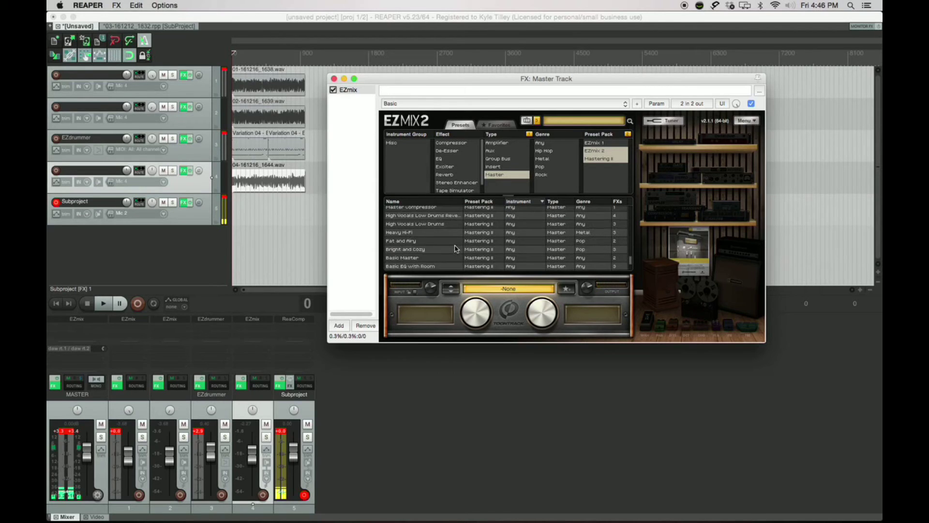
{"action": "scroll", "coordinate": [455, 249], "scroll_direction": "down", "scroll_amount": 3}
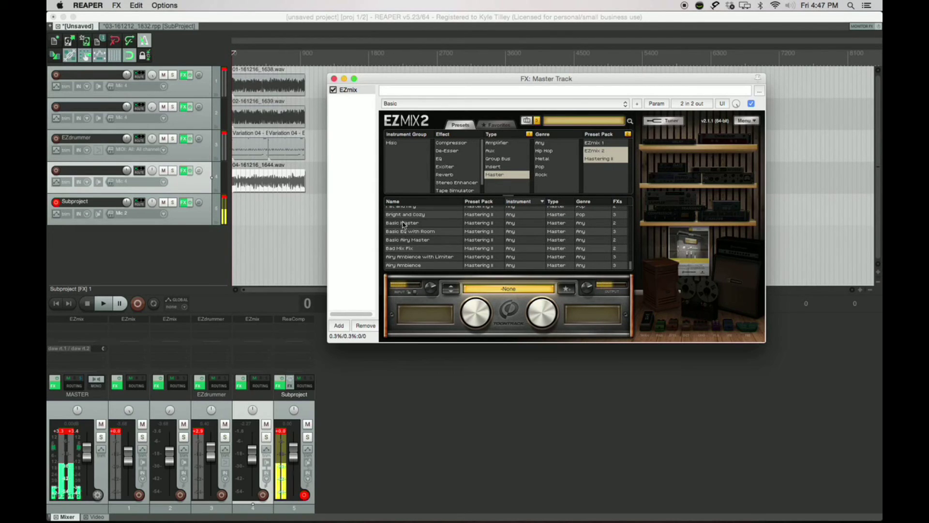
Play the mix and audition the Basic Master preset on the master track while adjusting EZmix's input level
{"action": "key", "text": "space"}
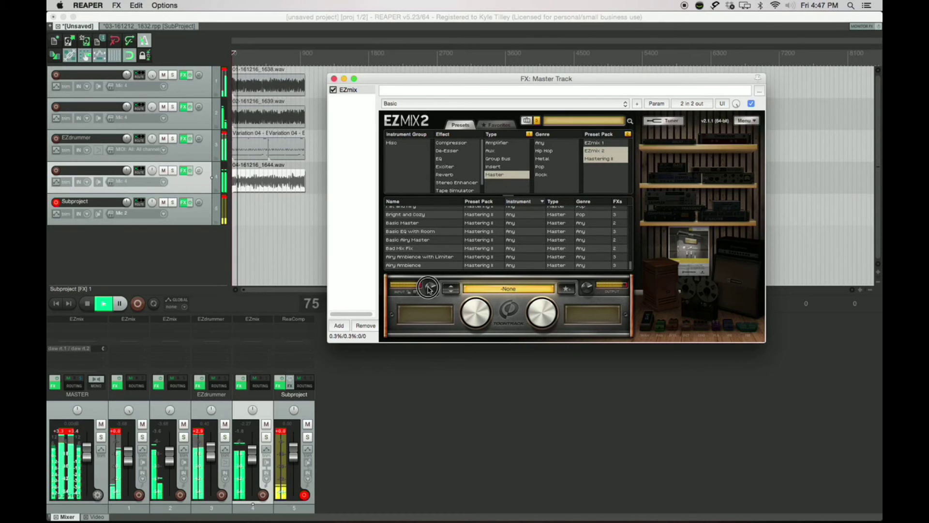
{"action": "left_click_drag", "start_coordinate": [427, 288], "coordinate": [425, 290]}
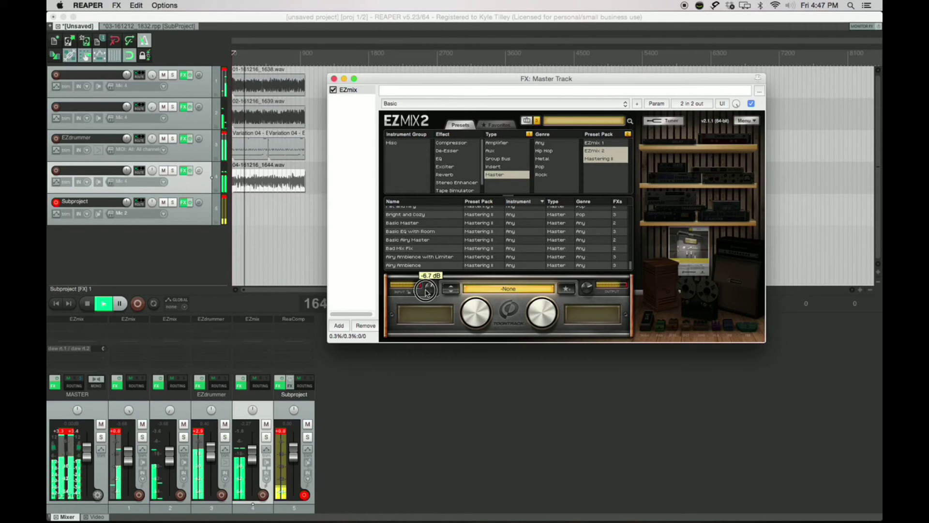
{"action": "left_click", "coordinate": [408, 224]}
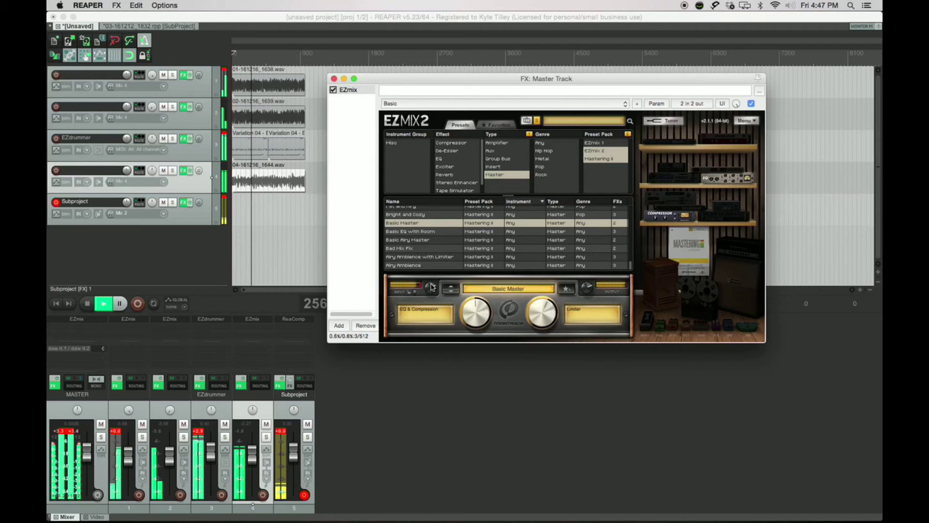
{"action": "left_click_drag", "start_coordinate": [432, 288], "coordinate": [435, 279]}
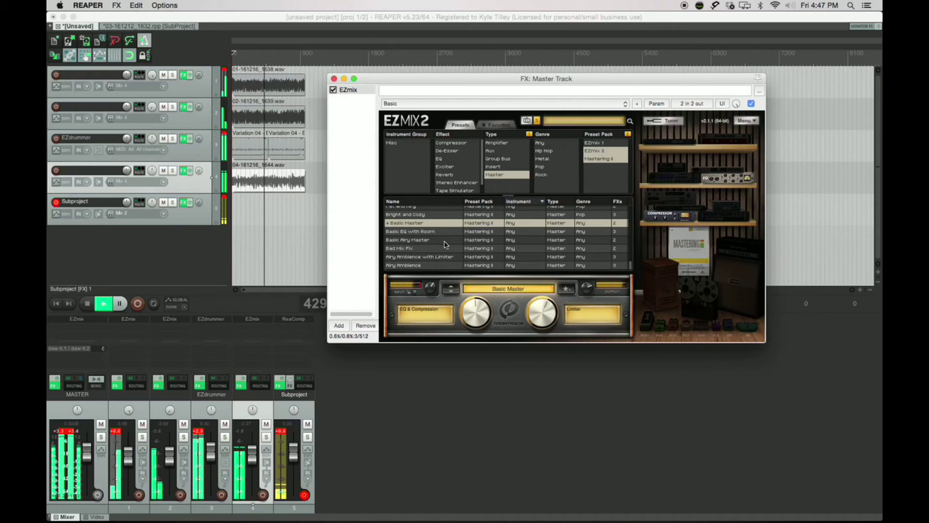
Load the Metal Masher 2 preset on the master track during playback
{"action": "scroll", "coordinate": [445, 251], "scroll_direction": "up", "scroll_amount": 4}
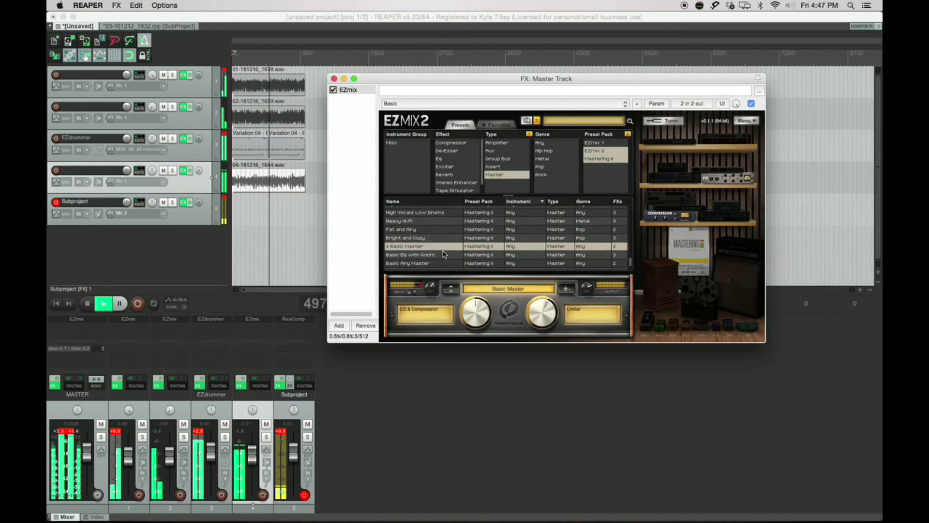
{"action": "scroll", "coordinate": [444, 253], "scroll_direction": "up", "scroll_amount": 1}
{"action": "scroll", "coordinate": [438, 242], "scroll_direction": "up", "scroll_amount": 3}
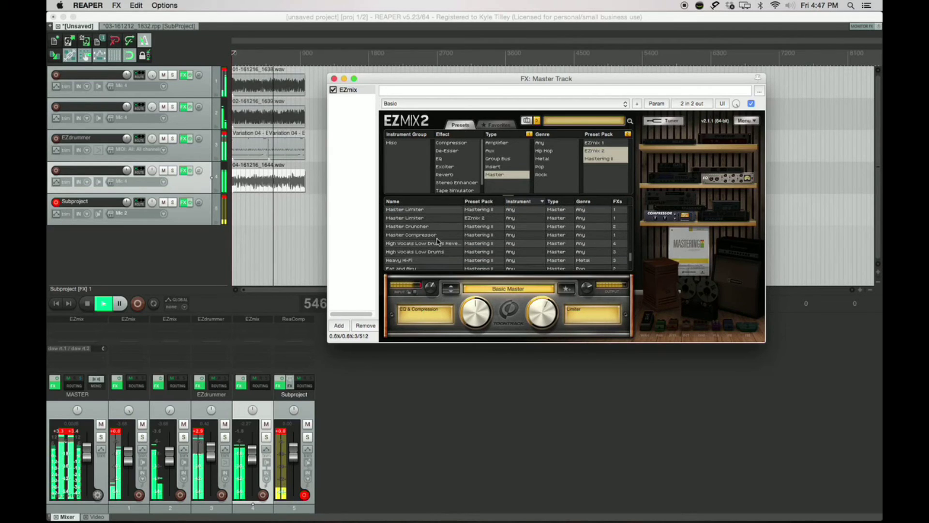
{"action": "scroll", "coordinate": [435, 235], "scroll_direction": "up", "scroll_amount": 4}
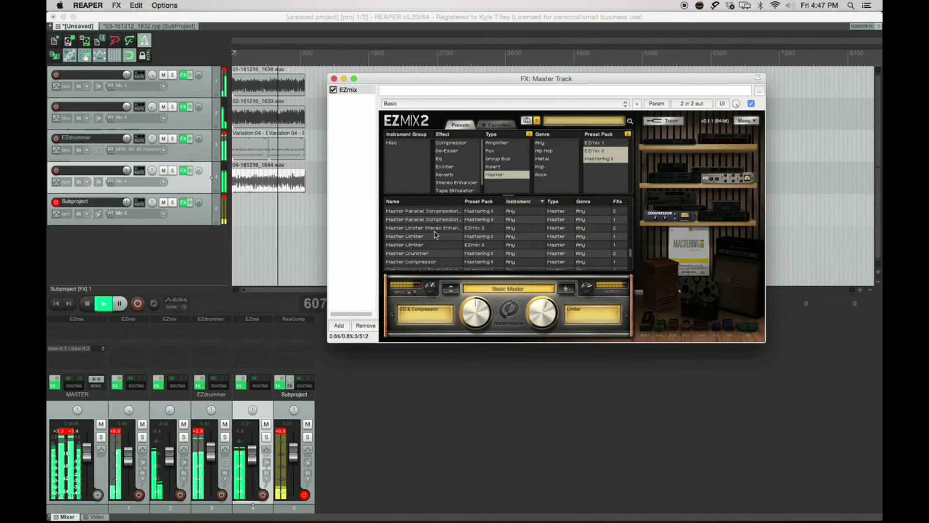
{"action": "scroll", "coordinate": [435, 235], "scroll_direction": "up", "scroll_amount": 4}
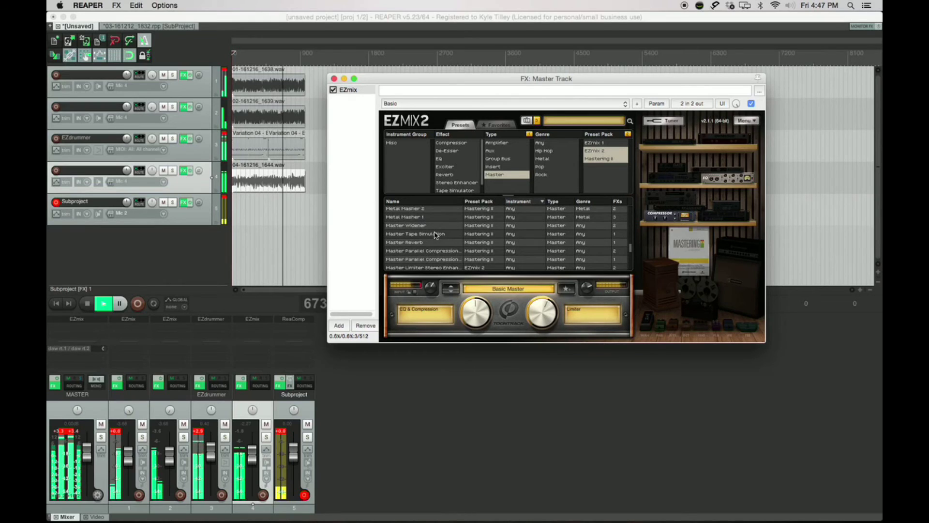
{"action": "scroll", "coordinate": [435, 234], "scroll_direction": "up", "scroll_amount": 1}
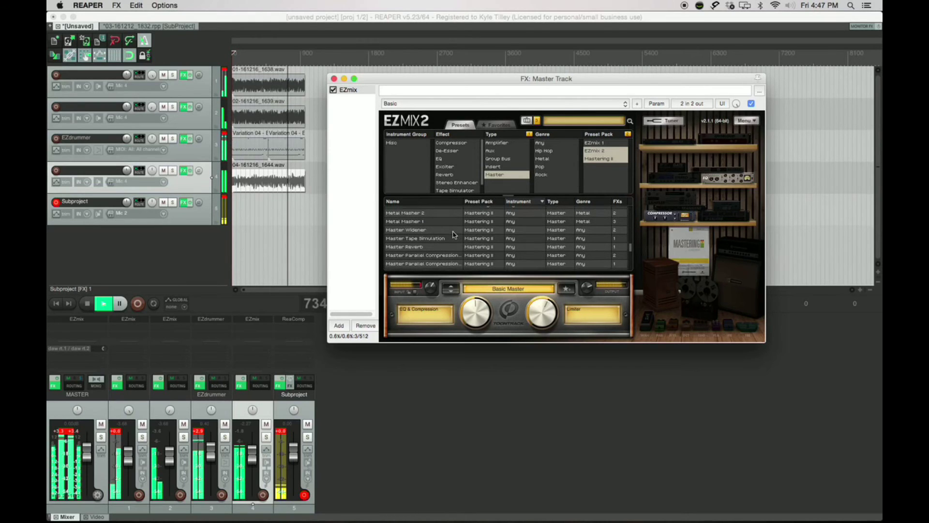
{"action": "left_click", "coordinate": [410, 214]}
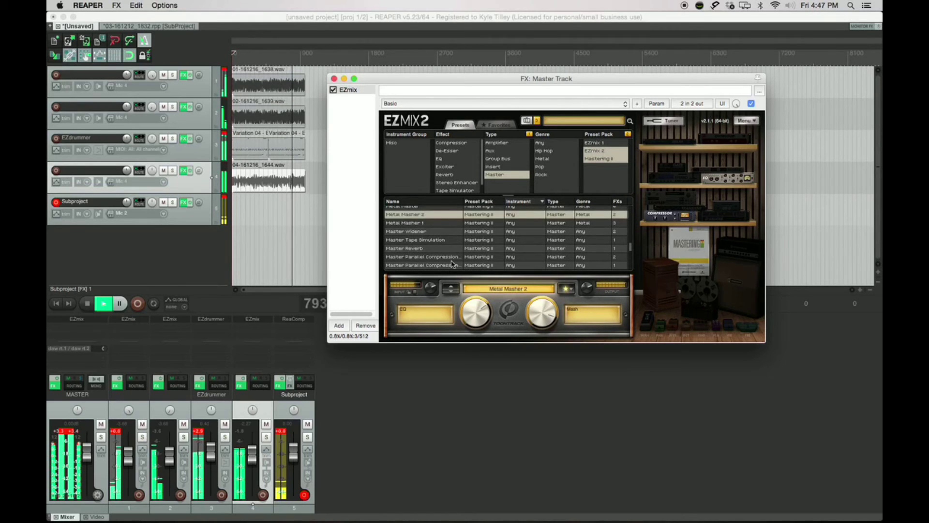
Lower the master volume to -4.12 dB and restart playback of the mix
{"action": "left_click_drag", "start_coordinate": [82, 450], "coordinate": [84, 456]}
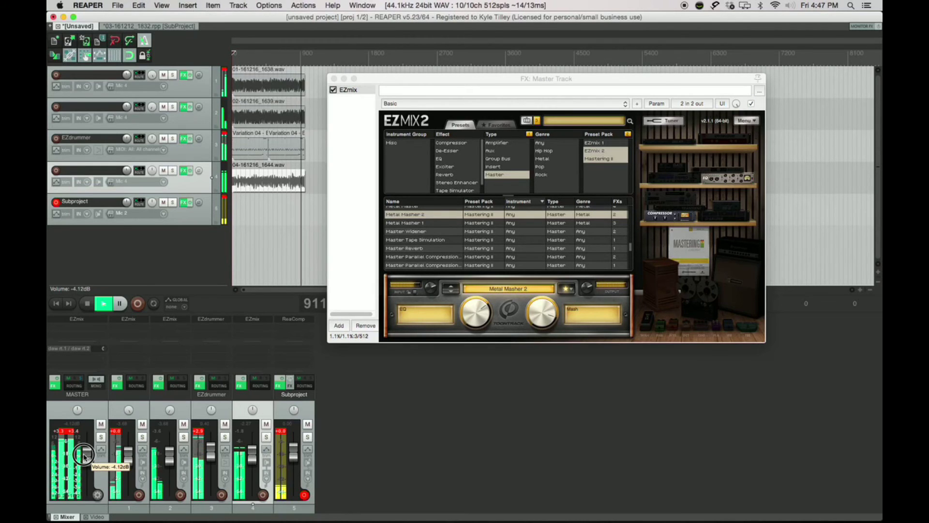
{"action": "key", "text": "space"}
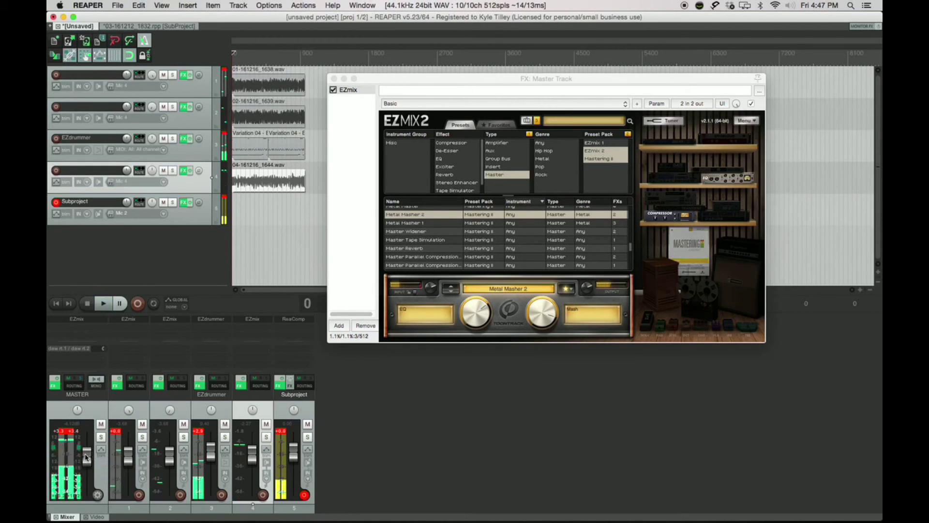
{"action": "key", "text": "space"}
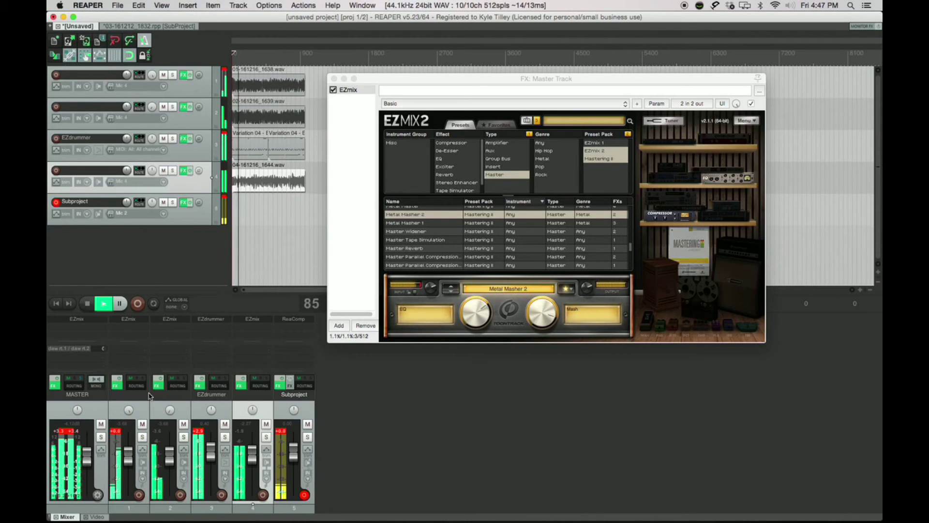
{"action": "left_click_drag", "start_coordinate": [91, 453], "coordinate": [90, 453]}
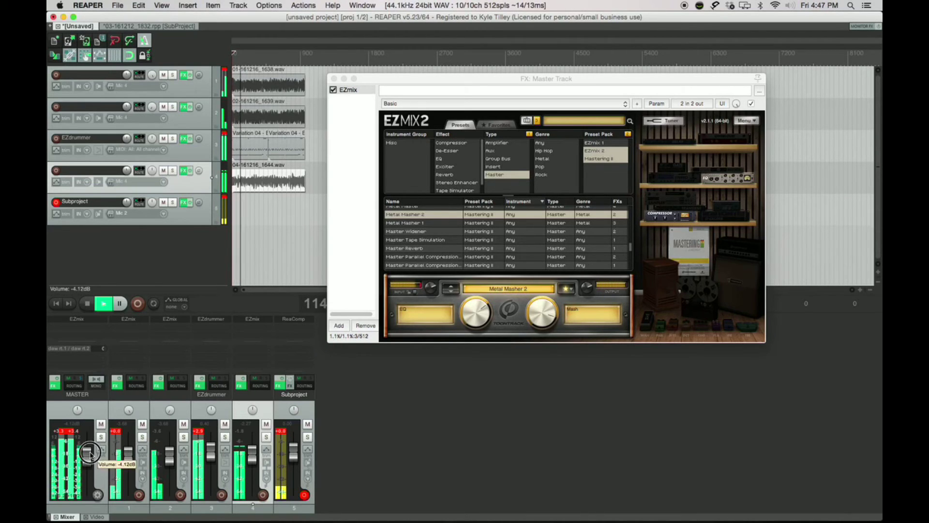
Disarm the Subproject track and rebalance the master EZmix's input level, about -6.0 dB, against the master volume
{"action": "left_click", "coordinate": [304, 494]}
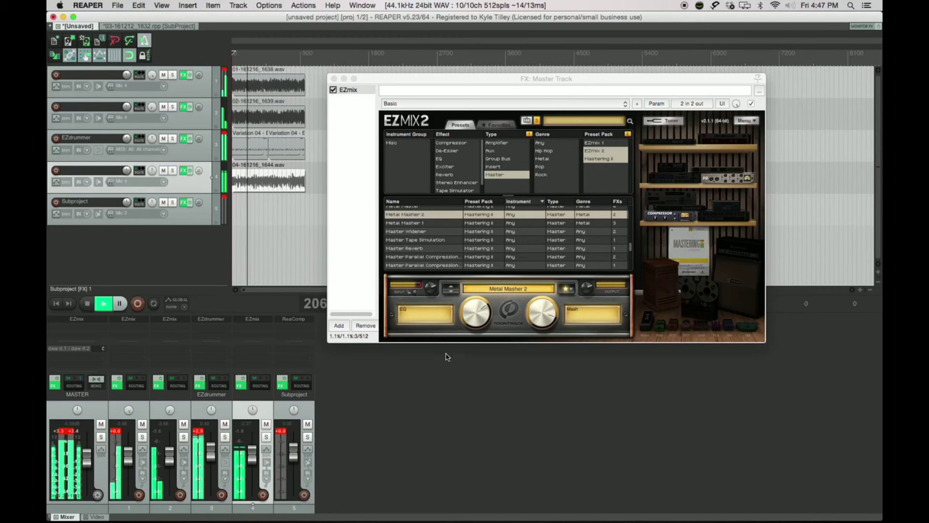
{"action": "left_click", "coordinate": [432, 287]}
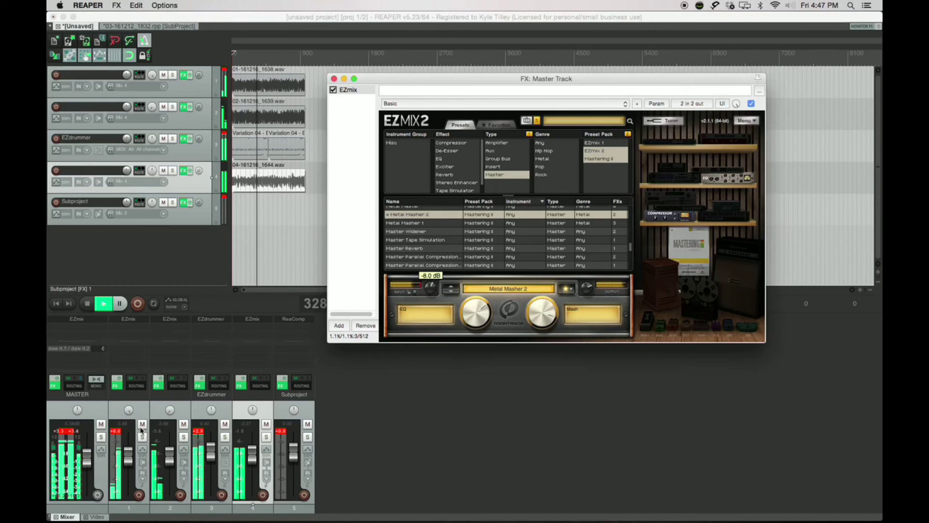
{"action": "left_click_drag", "start_coordinate": [85, 461], "coordinate": [87, 456]}
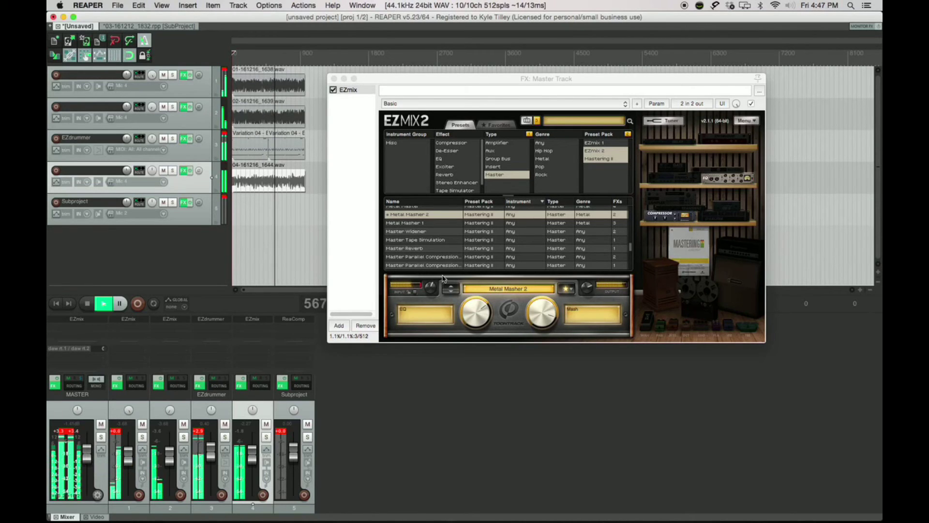
Audition the Metal Power, Metal Master Bus and Metal Master presets on the master track during playback
{"action": "scroll", "coordinate": [419, 218], "scroll_direction": "up", "scroll_amount": 1}
{"action": "left_click", "coordinate": [417, 227]}
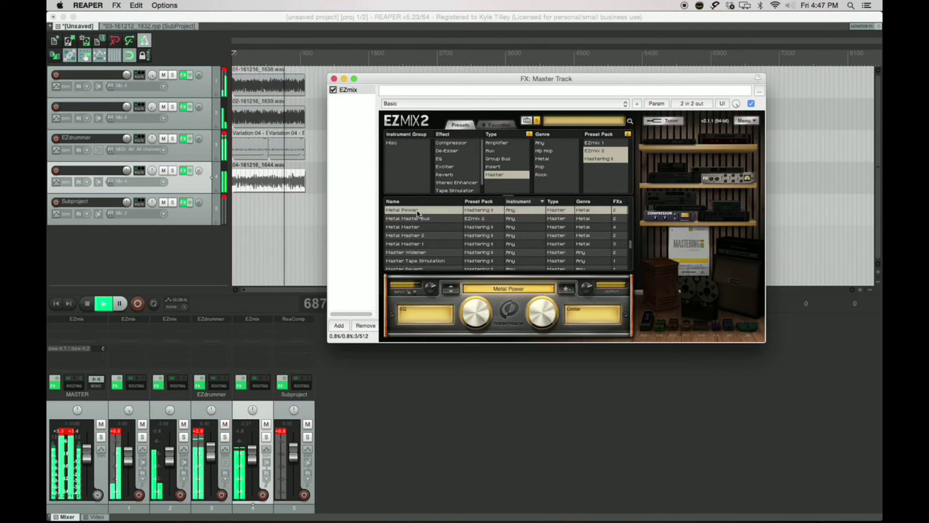
{"action": "left_click", "coordinate": [417, 211]}
{"action": "left_click", "coordinate": [418, 219]}
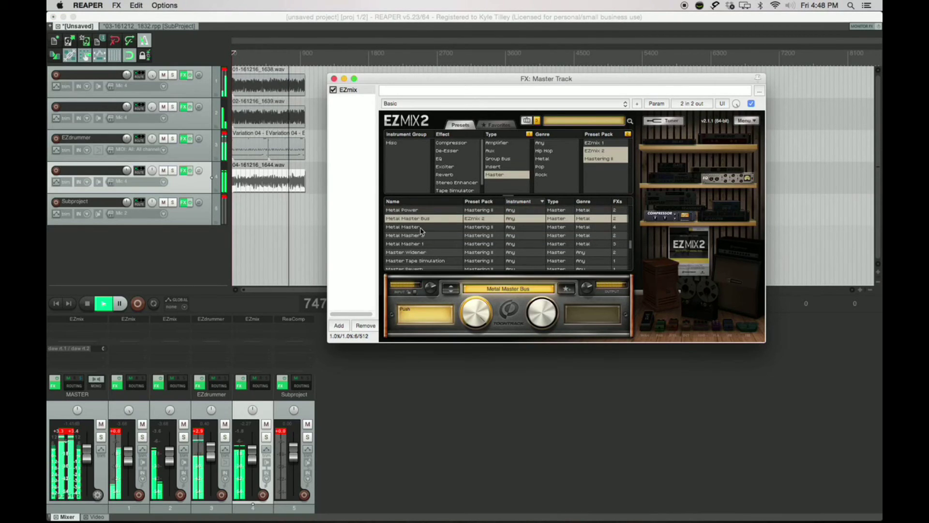
{"action": "left_click", "coordinate": [420, 228]}
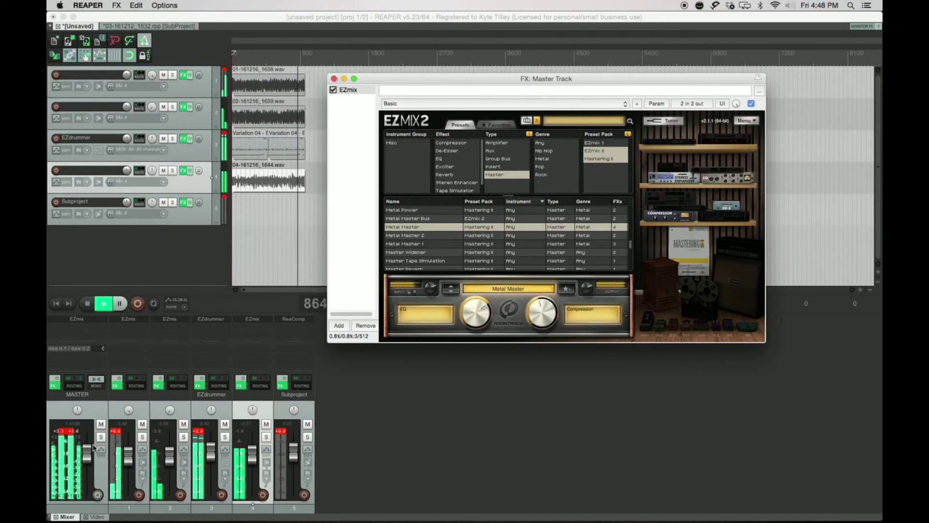
Lower the master volume, replay the mix from the start and adjust EZmix's input level for the Metal Master preset
{"action": "left_click", "coordinate": [90, 452]}
{"action": "left_click_drag", "start_coordinate": [90, 453], "coordinate": [90, 455]}
{"action": "key", "text": "space"}
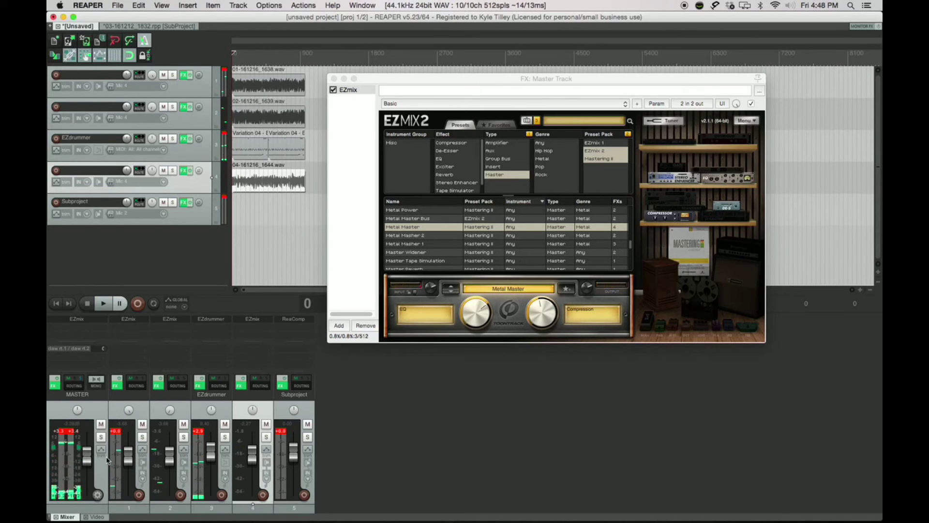
{"action": "key", "text": "space"}
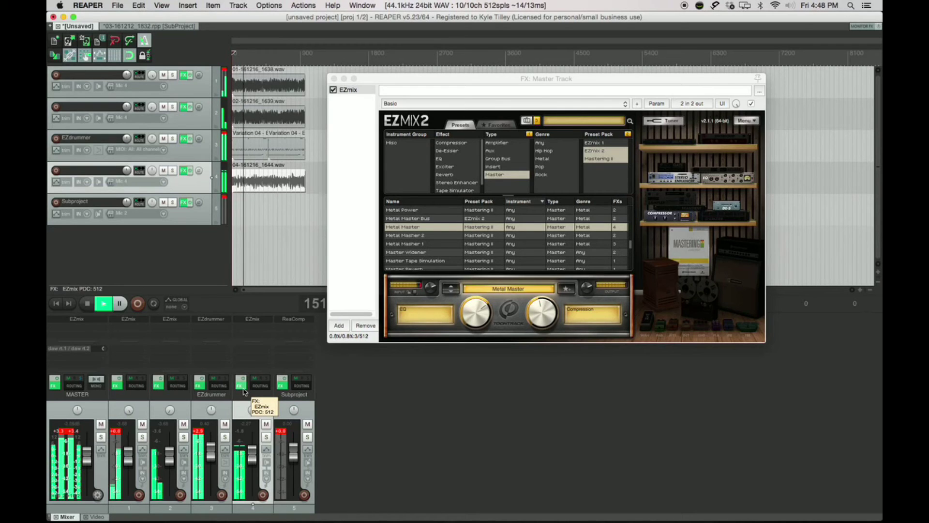
{"action": "left_click", "coordinate": [432, 287]}
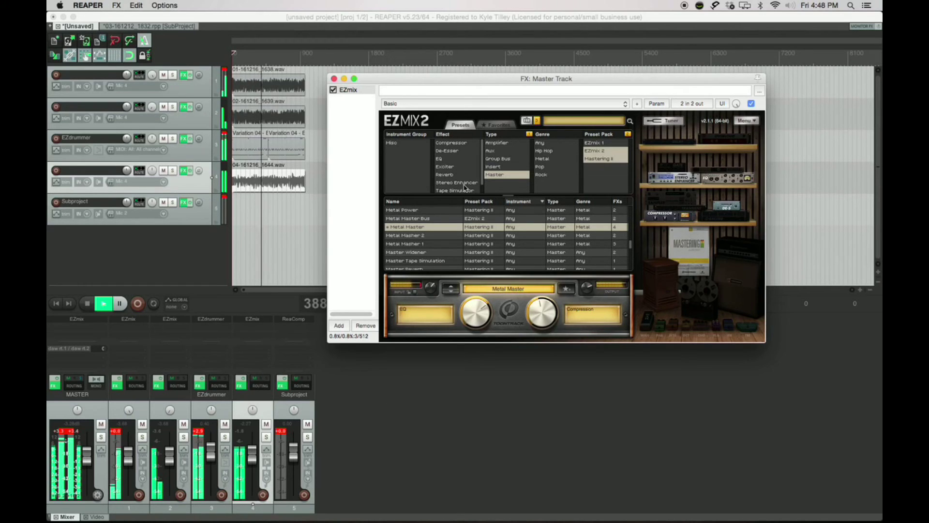
Audition the Master Limiter presets from both packs, Heavy Hi-Fi and Basic Master on the master track
{"action": "scroll", "coordinate": [427, 246], "scroll_direction": "up", "scroll_amount": 3}
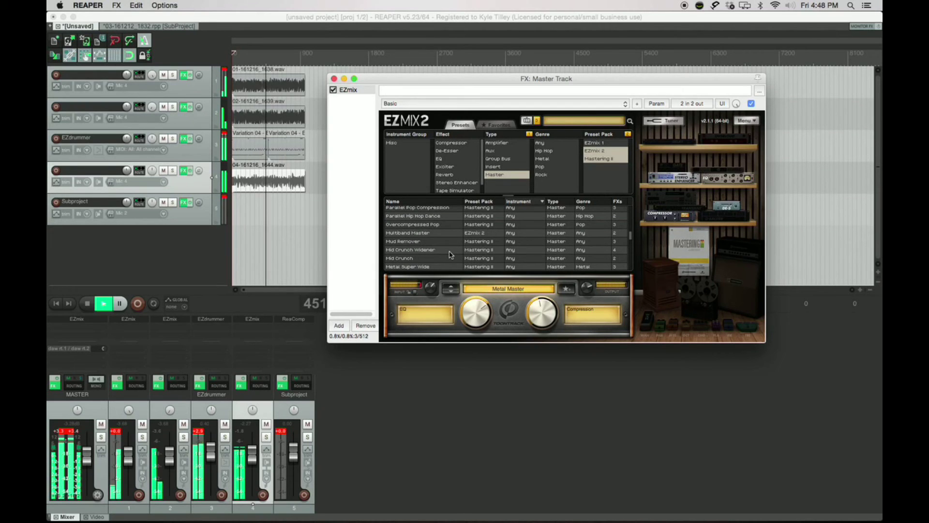
{"action": "scroll", "coordinate": [449, 255], "scroll_direction": "down", "scroll_amount": 3}
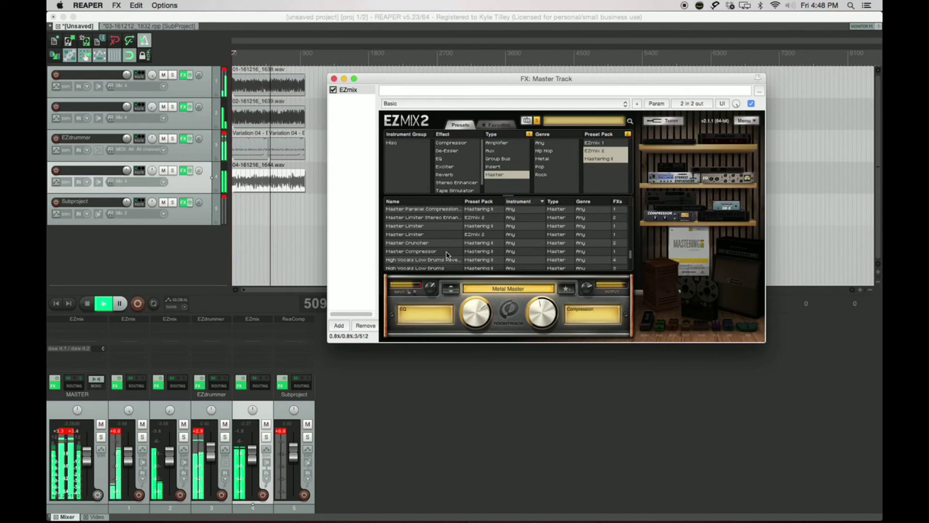
{"action": "left_click", "coordinate": [447, 252]}
{"action": "left_click", "coordinate": [429, 228]}
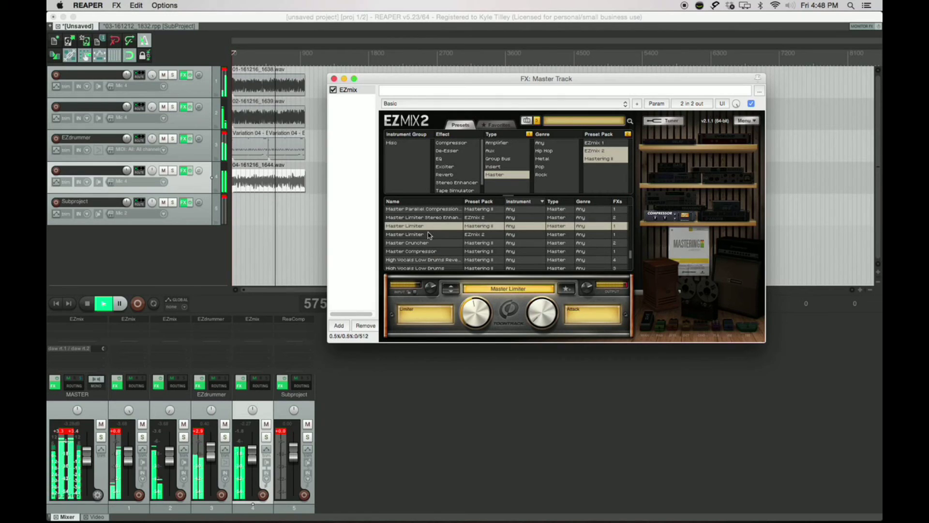
{"action": "left_click", "coordinate": [430, 235]}
{"action": "scroll", "coordinate": [432, 248], "scroll_direction": "down", "scroll_amount": 3}
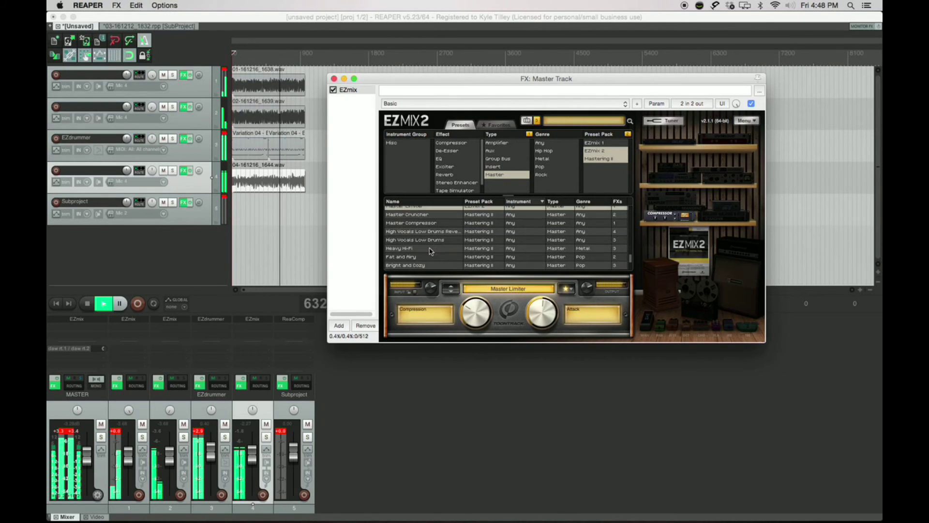
{"action": "left_click", "coordinate": [430, 250]}
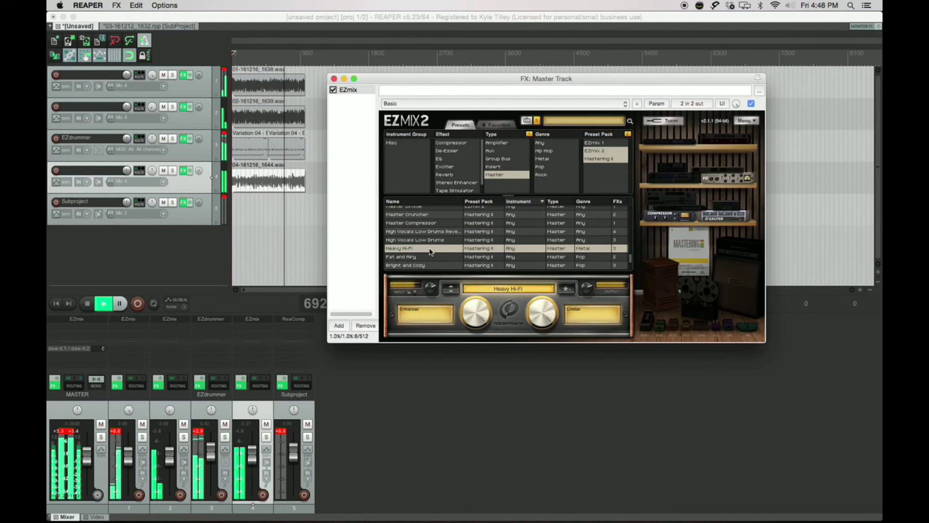
{"action": "scroll", "coordinate": [431, 251], "scroll_direction": "down", "scroll_amount": 3}
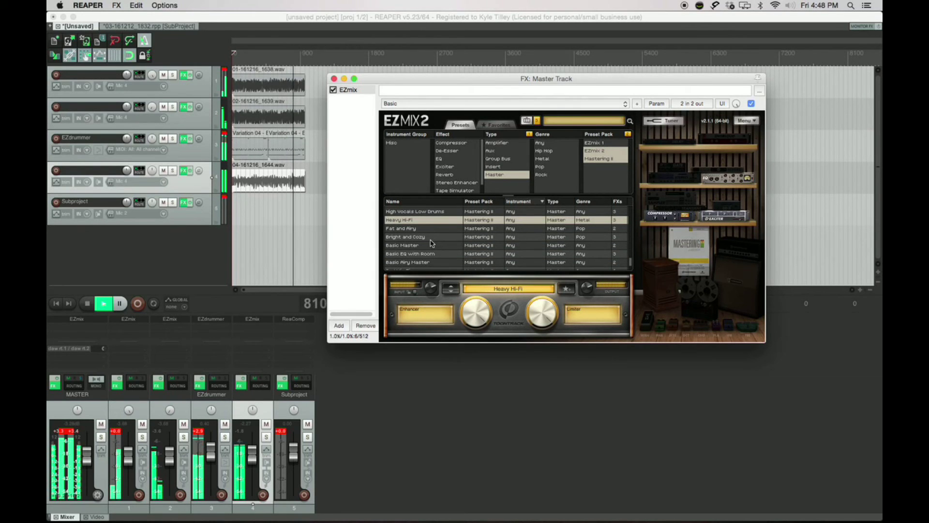
{"action": "scroll", "coordinate": [432, 244], "scroll_direction": "down", "scroll_amount": 3}
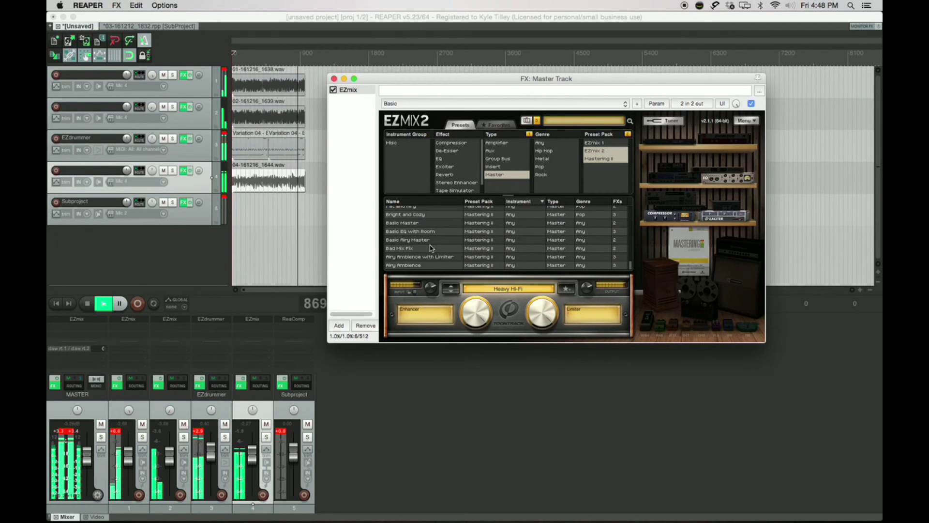
{"action": "scroll", "coordinate": [430, 247], "scroll_direction": "up", "scroll_amount": 3}
{"action": "left_click", "coordinate": [428, 236]}
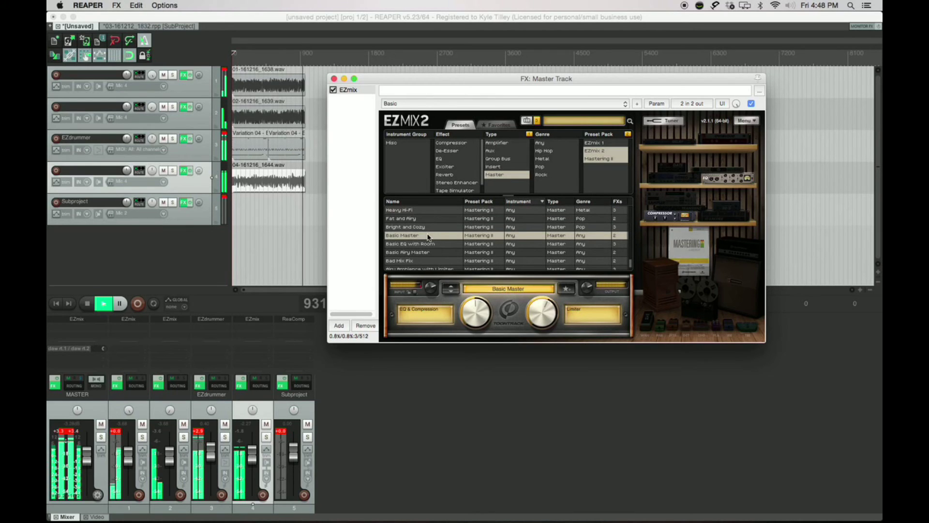
Restart playback and audition the Master Parallel Compression 2 and Master Widener presets on the master track
{"action": "scroll", "coordinate": [428, 236], "scroll_direction": "up", "scroll_amount": 4}
{"action": "key", "text": "space"}
{"action": "scroll", "coordinate": [429, 241], "scroll_direction": "up", "scroll_amount": 3}
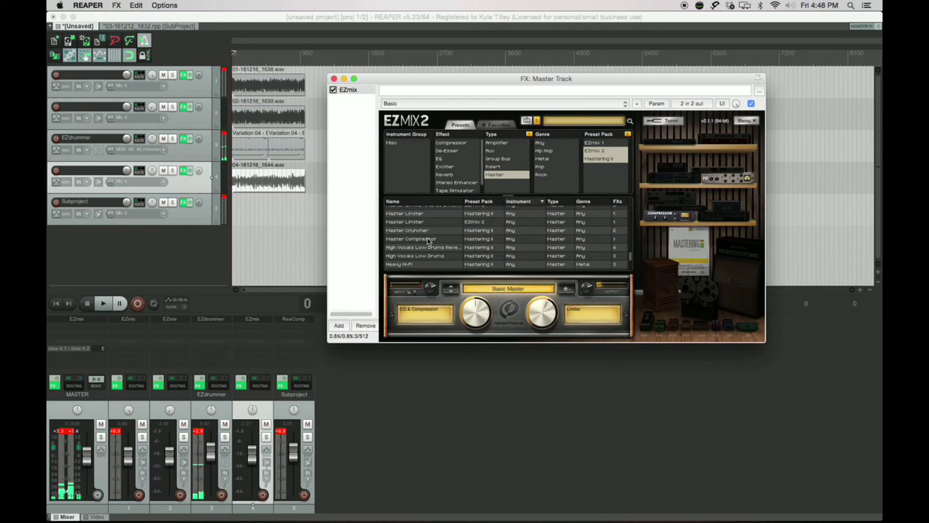
{"action": "key", "text": "space"}
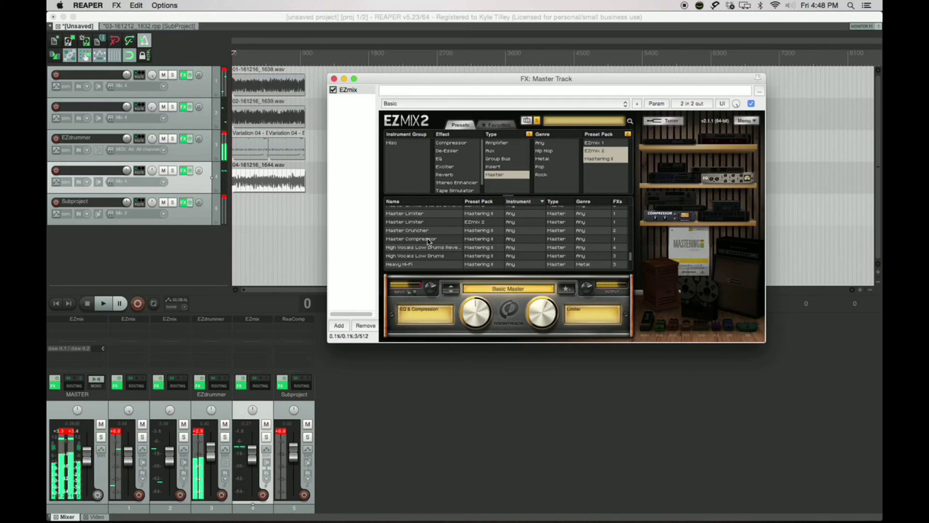
{"action": "key", "text": "space"}
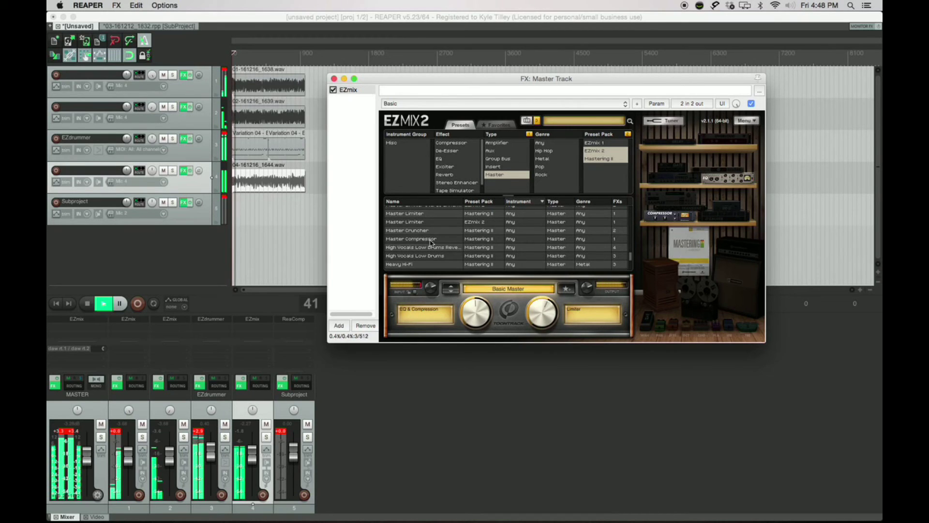
{"action": "scroll", "coordinate": [436, 240], "scroll_direction": "up", "scroll_amount": 3}
{"action": "scroll", "coordinate": [442, 242], "scroll_direction": "up", "scroll_amount": 1}
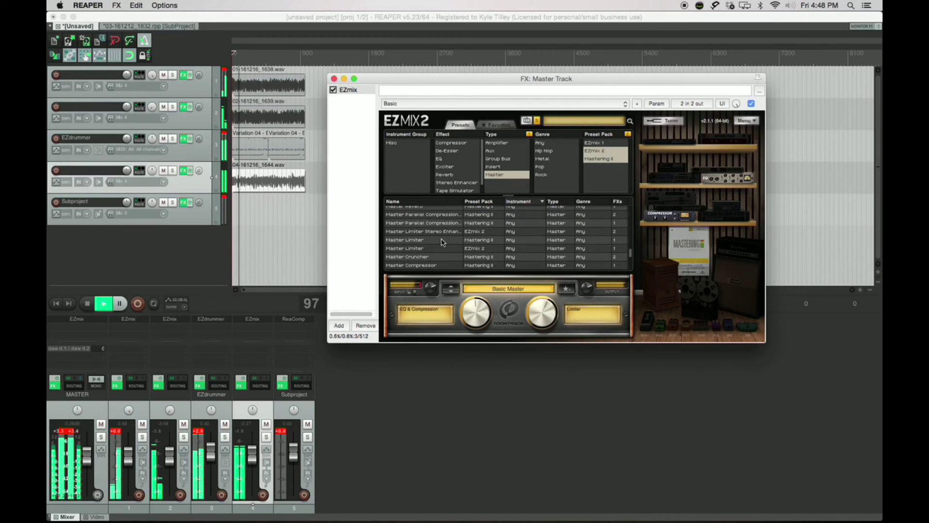
{"action": "left_click", "coordinate": [440, 217]}
{"action": "scroll", "coordinate": [439, 219], "scroll_direction": "up", "scroll_amount": 3}
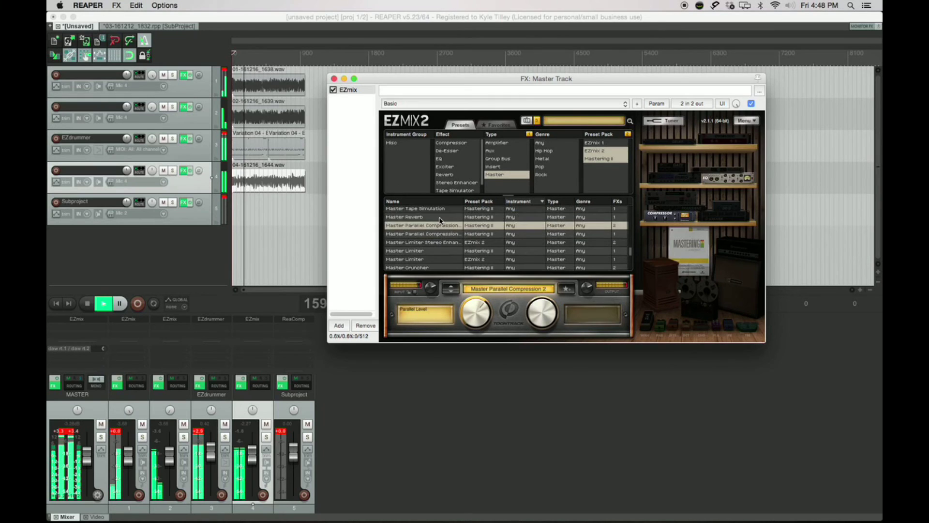
{"action": "left_click", "coordinate": [434, 221]}
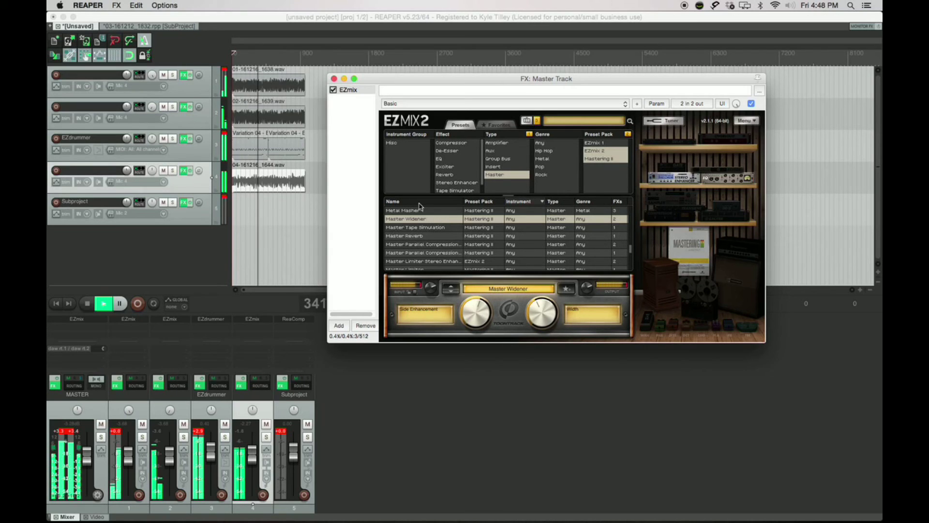
Reload the Metal Masher 2 preset on the master track, adjust its input level and replay the start of the mix
{"action": "scroll", "coordinate": [431, 245], "scroll_direction": "up", "scroll_amount": 2}
{"action": "scroll", "coordinate": [431, 245], "scroll_direction": "up", "scroll_amount": 2}
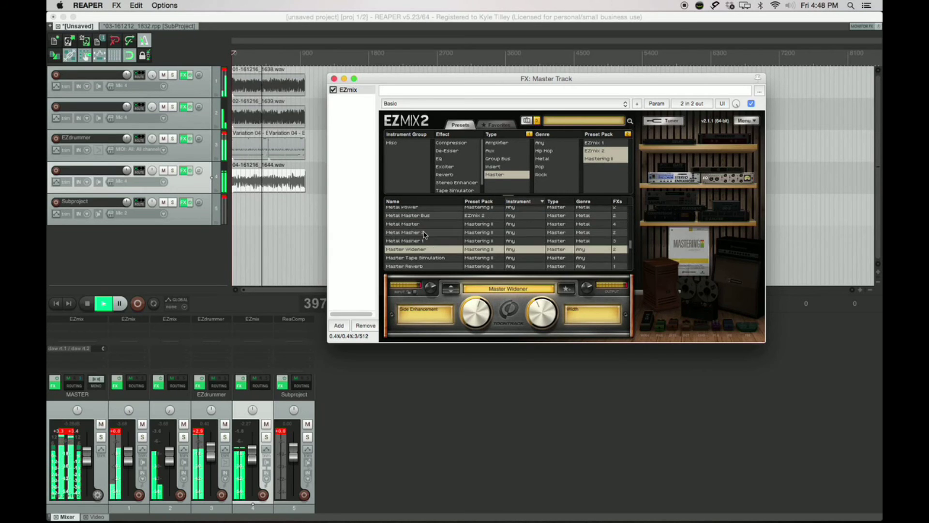
{"action": "left_click", "coordinate": [426, 233]}
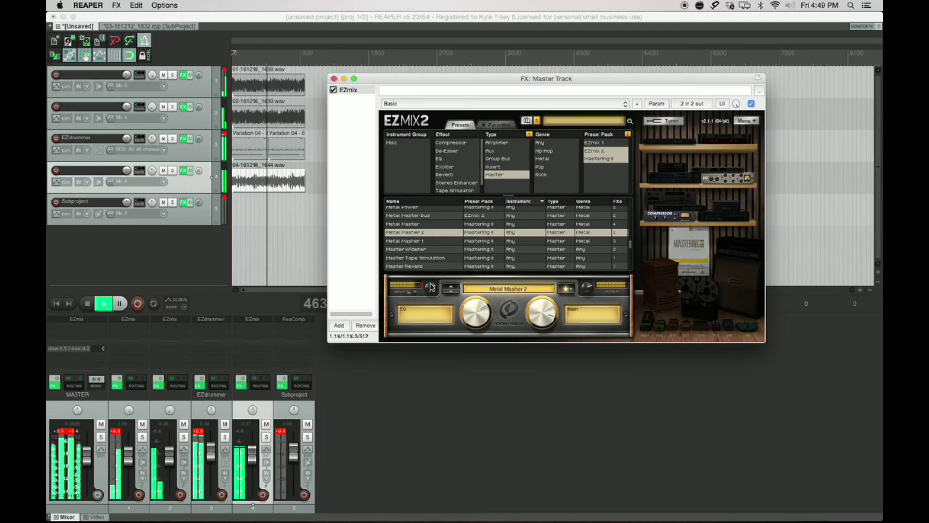
{"action": "left_click_drag", "start_coordinate": [430, 282], "coordinate": [431, 286]}
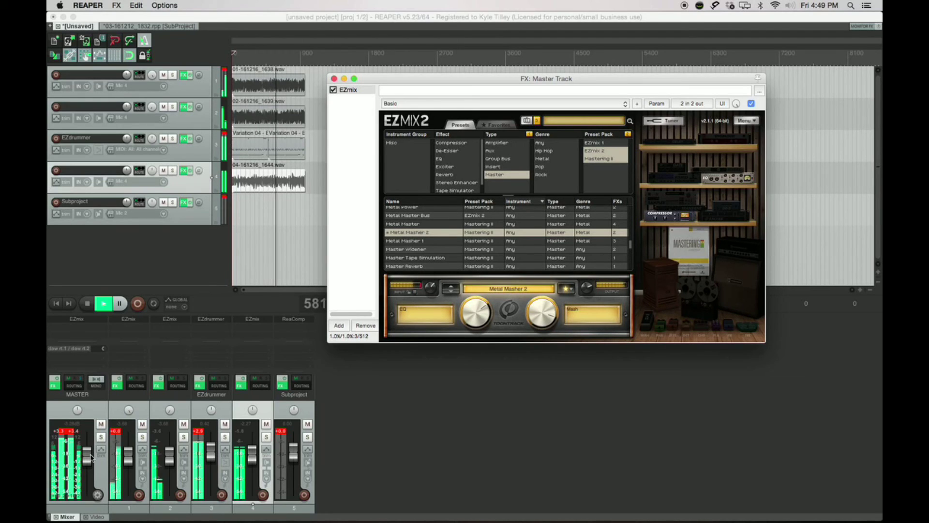
{"action": "key", "text": "space"}
{"action": "key", "text": "space"}
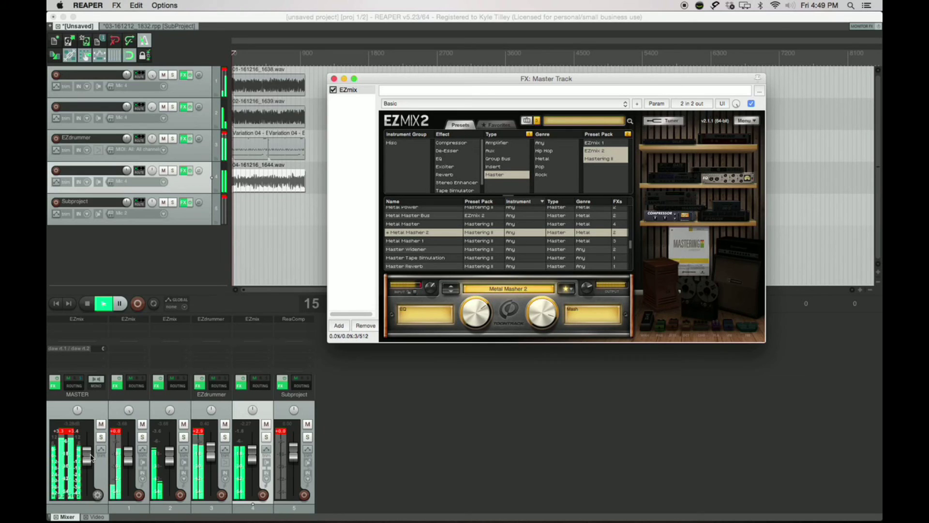
{"action": "key", "text": "space"}
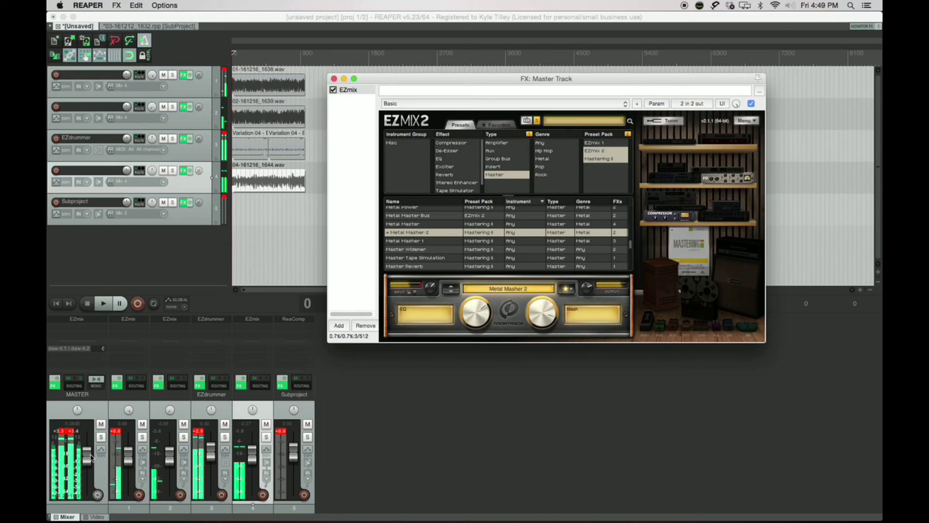
Arm the Subproject track for recording and add the ReaEQ plug-in after EZmix on track 4
{"action": "left_click", "coordinate": [57, 202]}
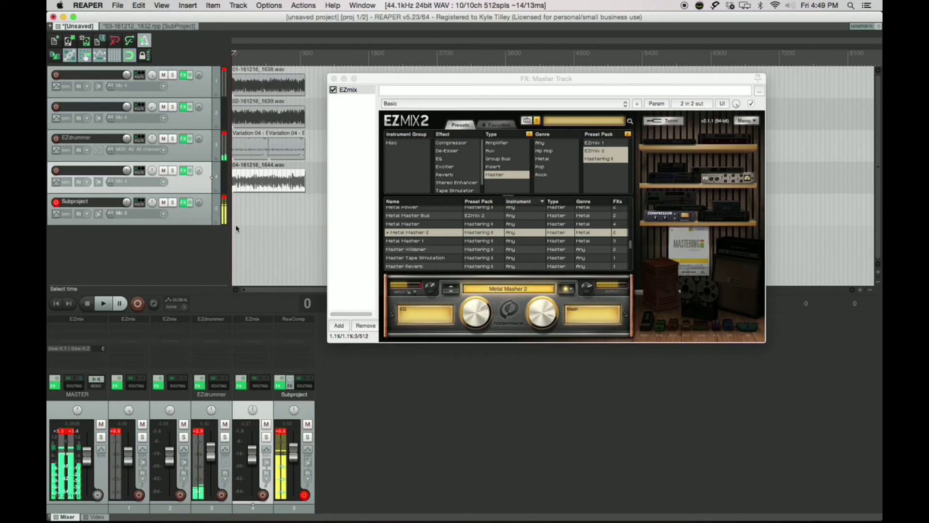
{"action": "left_click", "coordinate": [184, 171]}
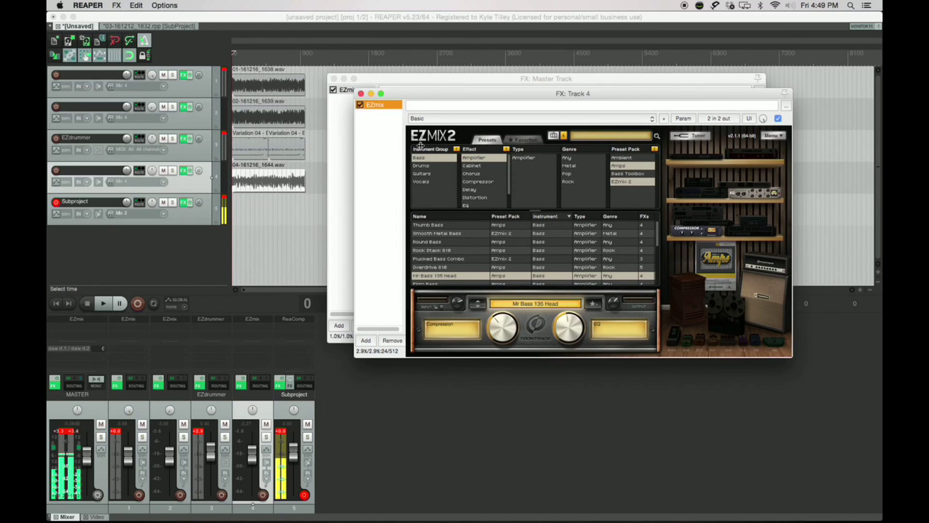
{"action": "right_click", "coordinate": [374, 131]}
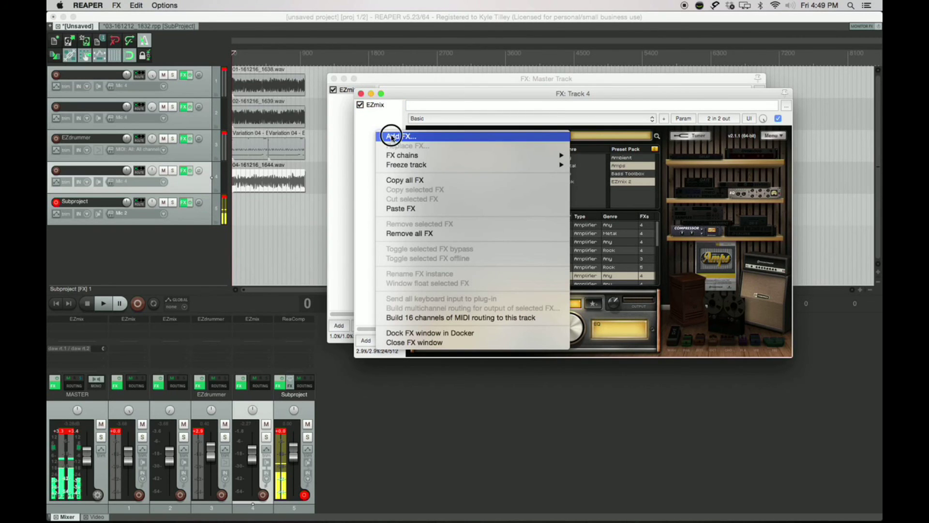
{"action": "left_click", "coordinate": [392, 137]}
{"action": "scroll", "coordinate": [357, 209], "scroll_direction": "down", "scroll_amount": 2}
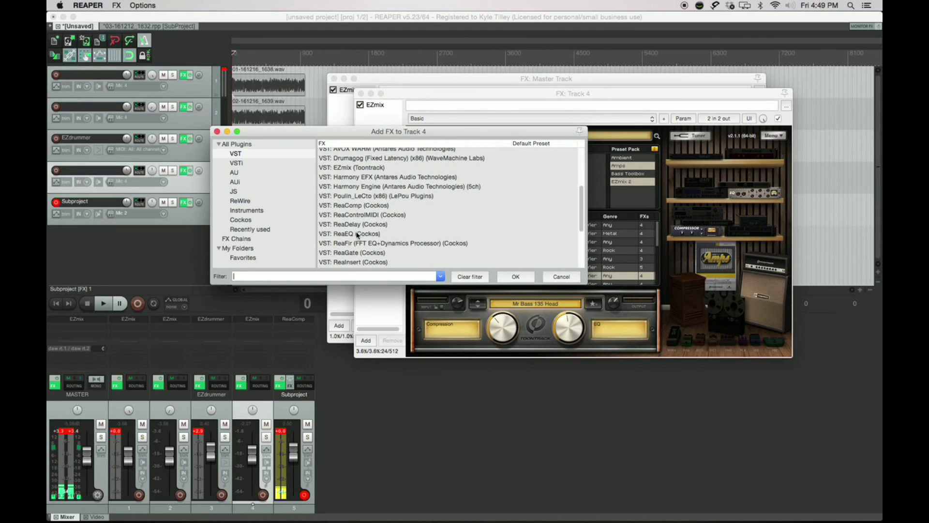
{"action": "left_click", "coordinate": [358, 233]}
{"action": "left_click", "coordinate": [512, 278]}
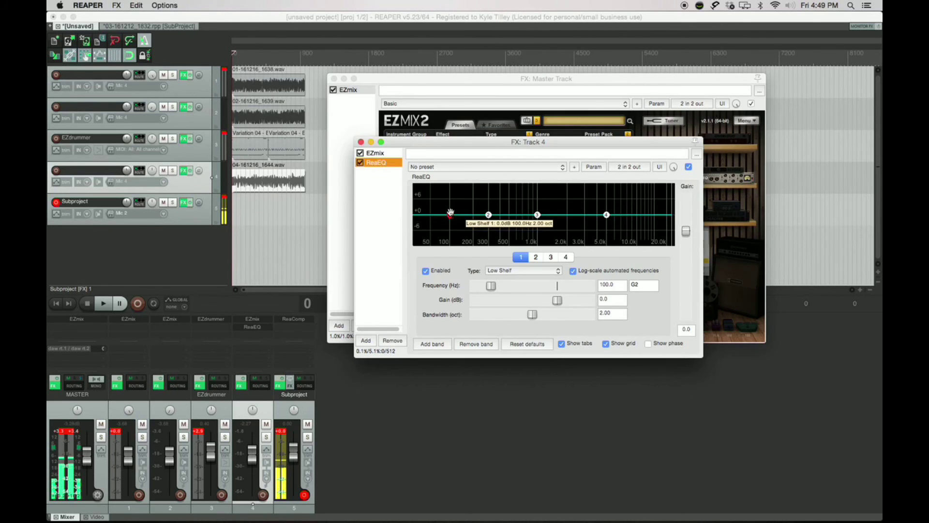
In ReaEQ on track 4, cut the low shelf to -inf at 102.3 Hz and band 3 to -1.9 dB at 988.3 Hz
{"action": "left_click_drag", "start_coordinate": [450, 214], "coordinate": [452, 256]}
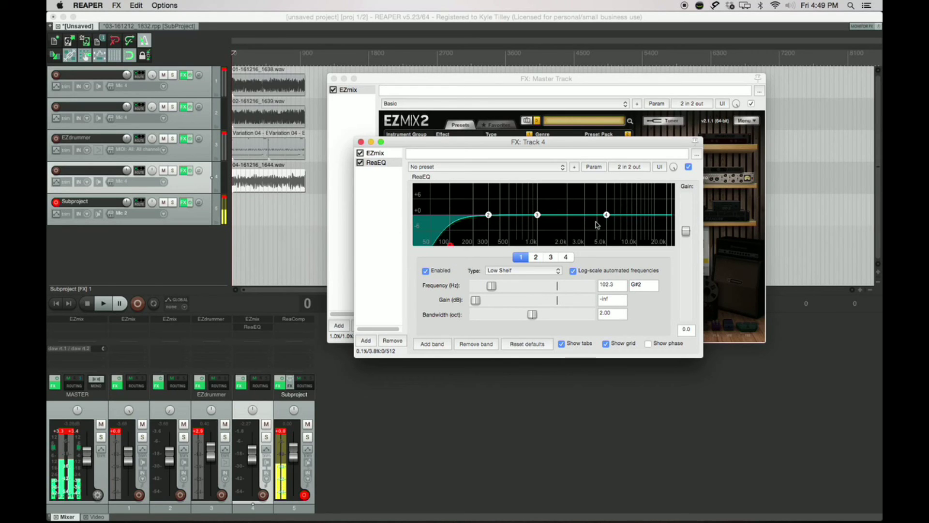
{"action": "left_click_drag", "start_coordinate": [538, 215], "coordinate": [537, 220]}
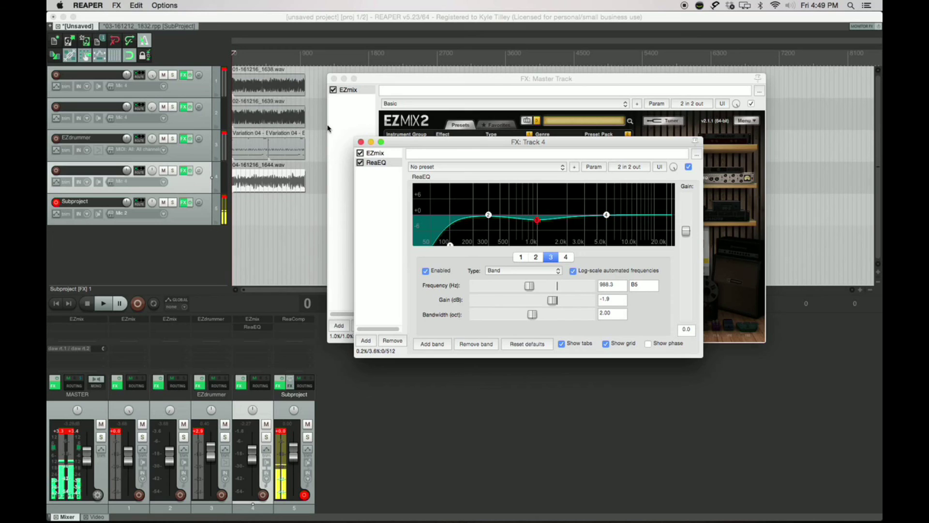
Play the mix and compare track 4's bass with ReaEQ bypassed and enabled
{"action": "key", "text": "space"}
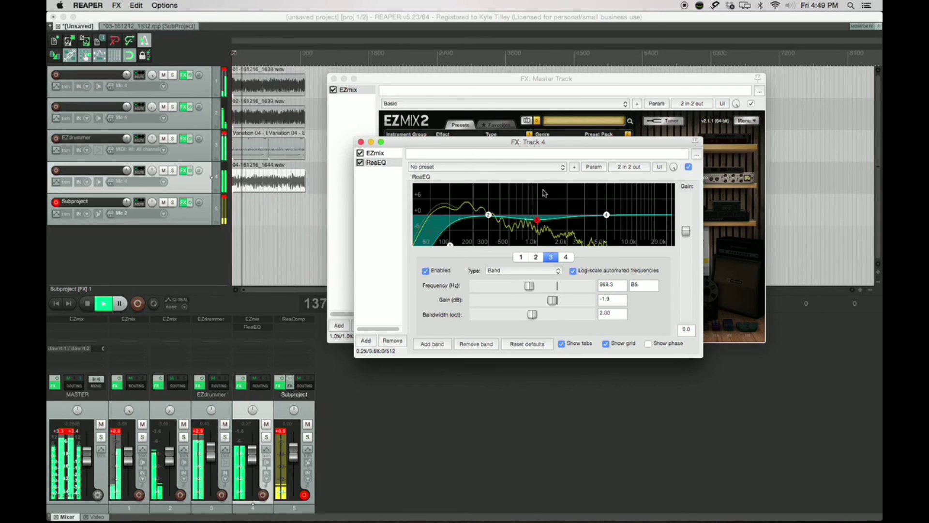
{"action": "mouse_move", "coordinate": [539, 219]}
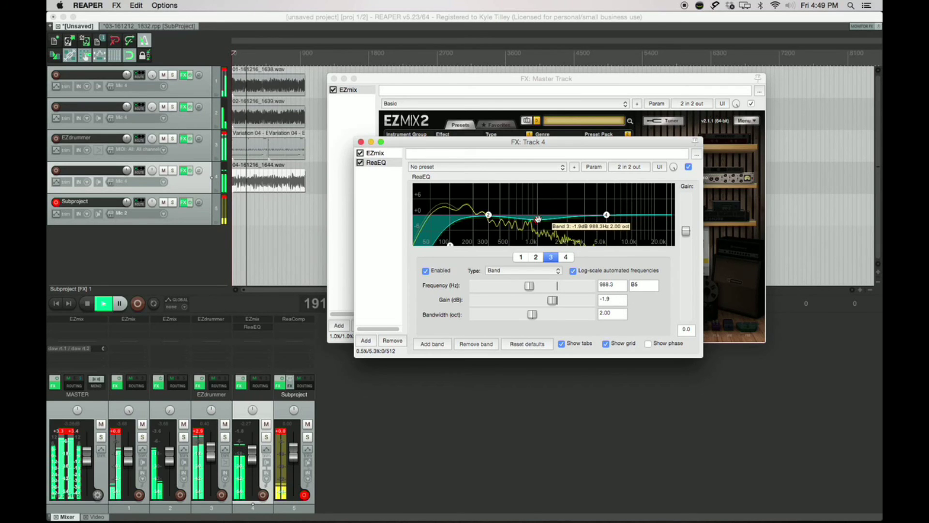
{"action": "left_click", "coordinate": [361, 163]}
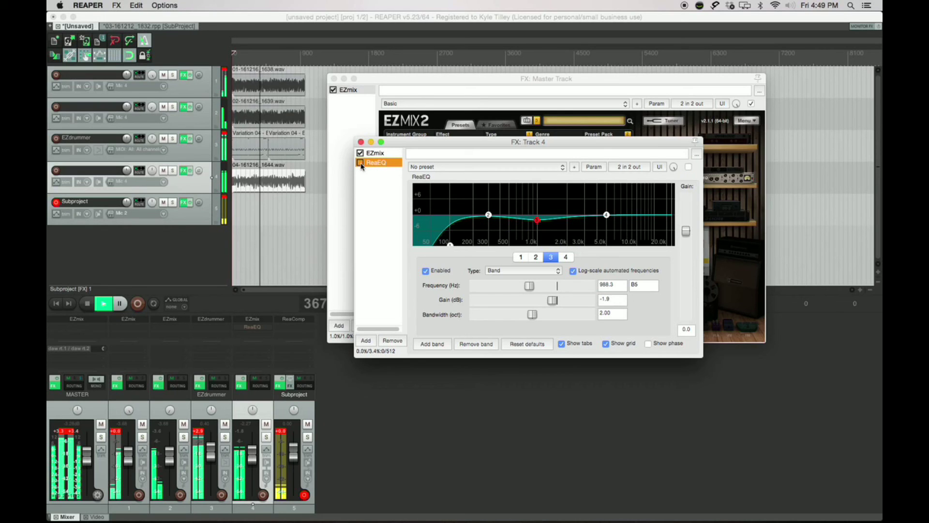
{"action": "left_click", "coordinate": [360, 163]}
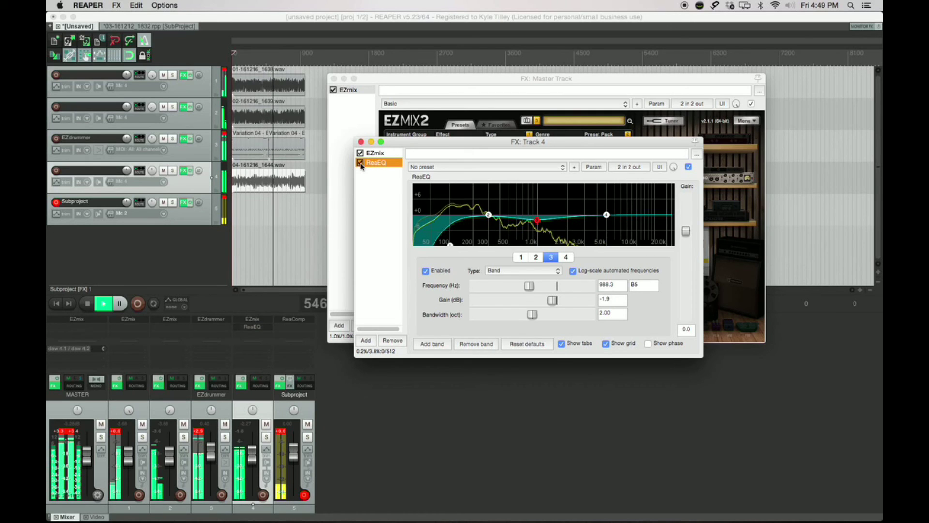
{"action": "left_click", "coordinate": [360, 163]}
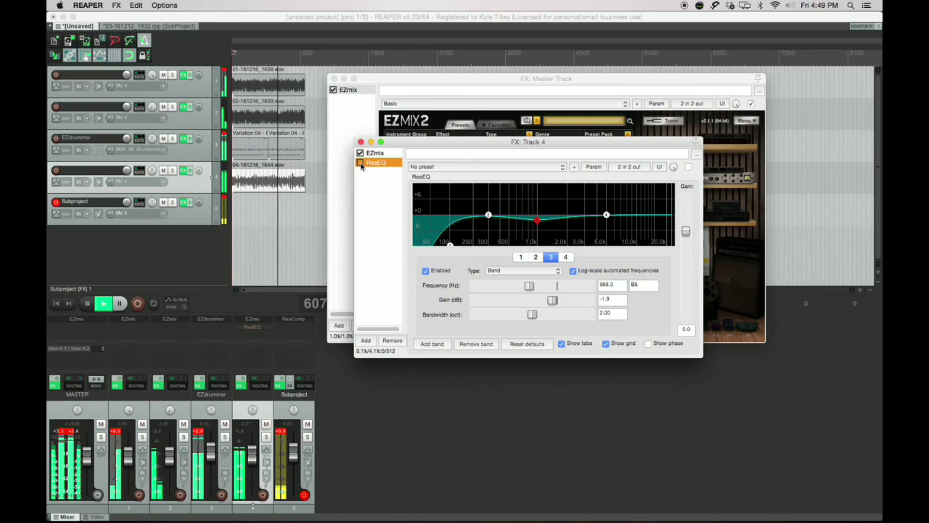
{"action": "left_click", "coordinate": [361, 163]}
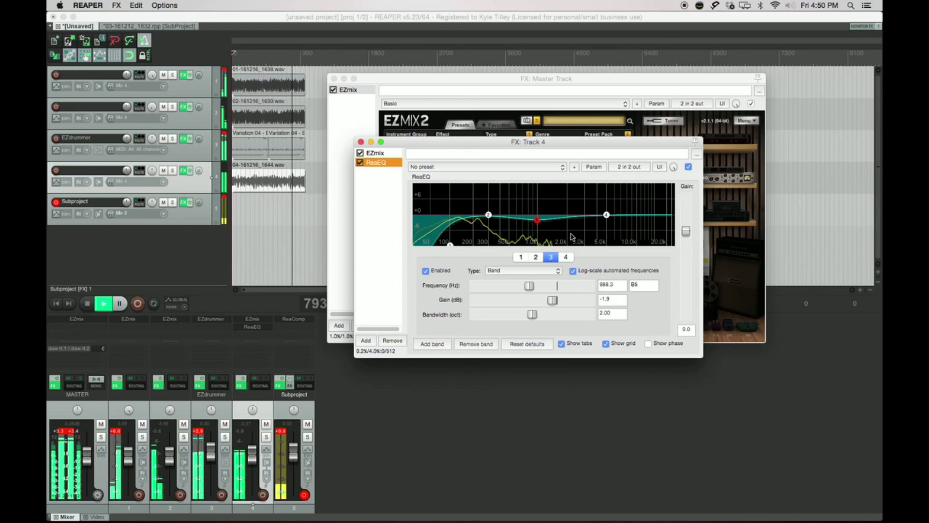
Raise the Subproject volume and try a 1.5 dB boost at 1406.6 Hz on track 4's ReaEQ band 3 before flattening it to 0.0 dB
{"action": "left_click_drag", "start_coordinate": [297, 452], "coordinate": [296, 448]}
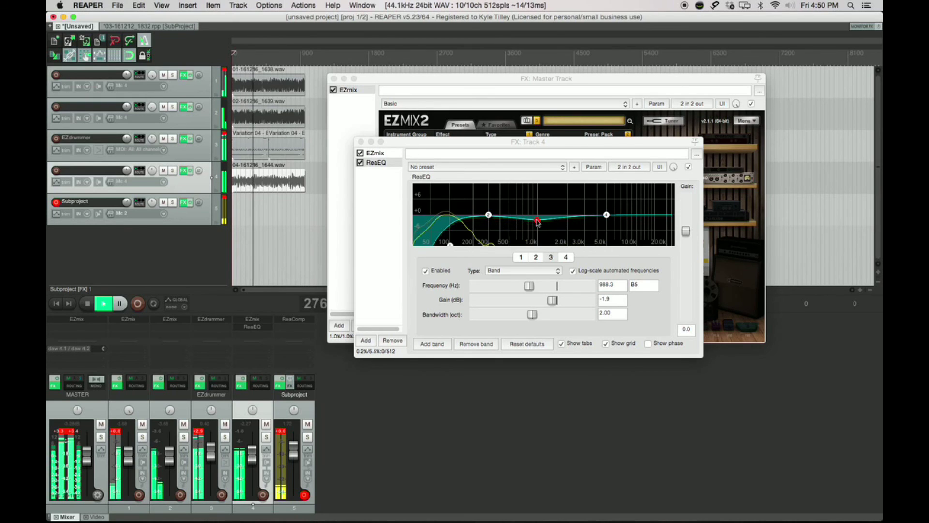
{"action": "mouse_move", "coordinate": [538, 222]}
{"action": "left_mouse_down"}
{"action": "mouse_move", "coordinate": [538, 210]}
{"action": "mouse_move", "coordinate": [565, 211]}
{"action": "mouse_move", "coordinate": [525, 211]}
{"action": "mouse_move", "coordinate": [553, 214]}
{"action": "left_mouse_up"}
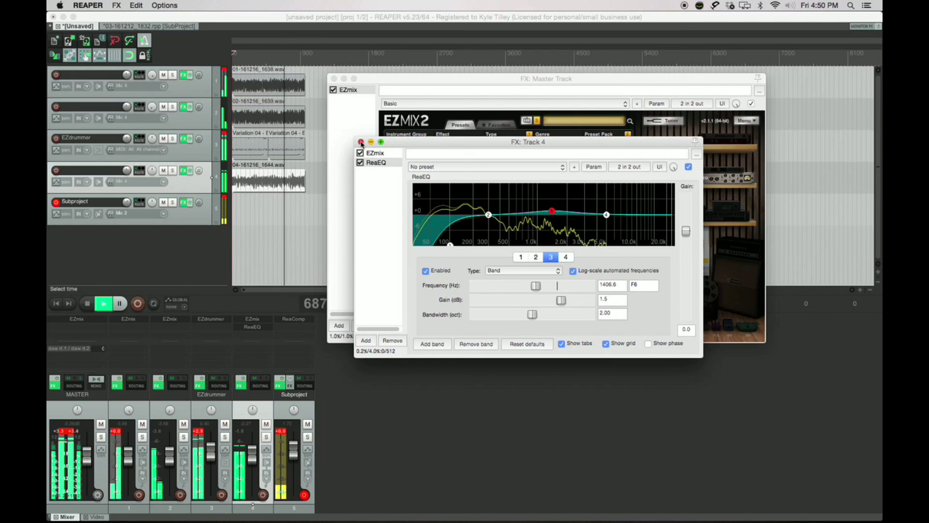
{"action": "left_click_drag", "start_coordinate": [552, 211], "coordinate": [549, 214]}
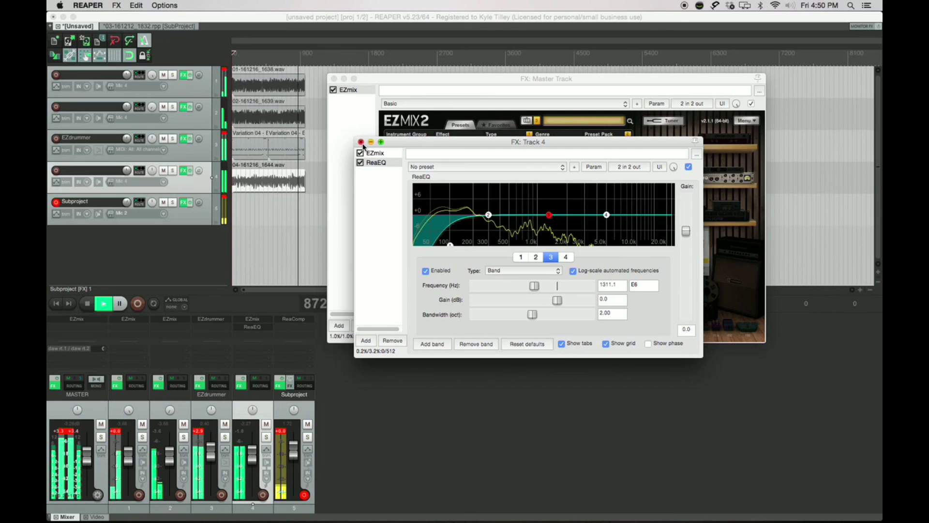
{"action": "key", "text": "space"}
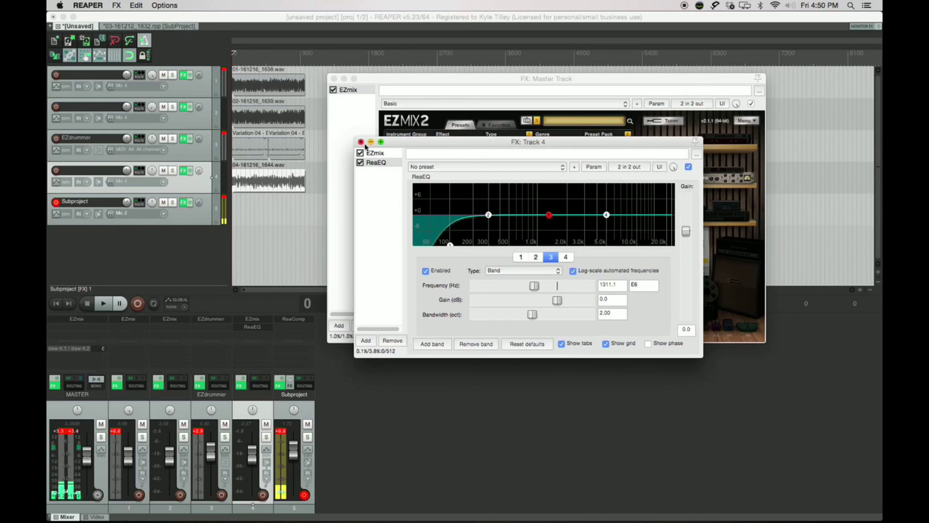
{"action": "left_click", "coordinate": [361, 142]}
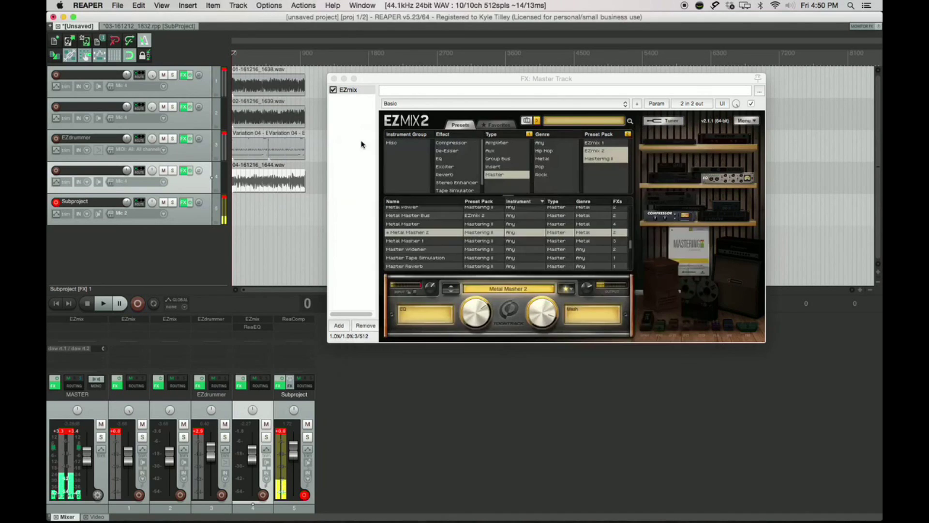
{"action": "left_click", "coordinate": [334, 79]}
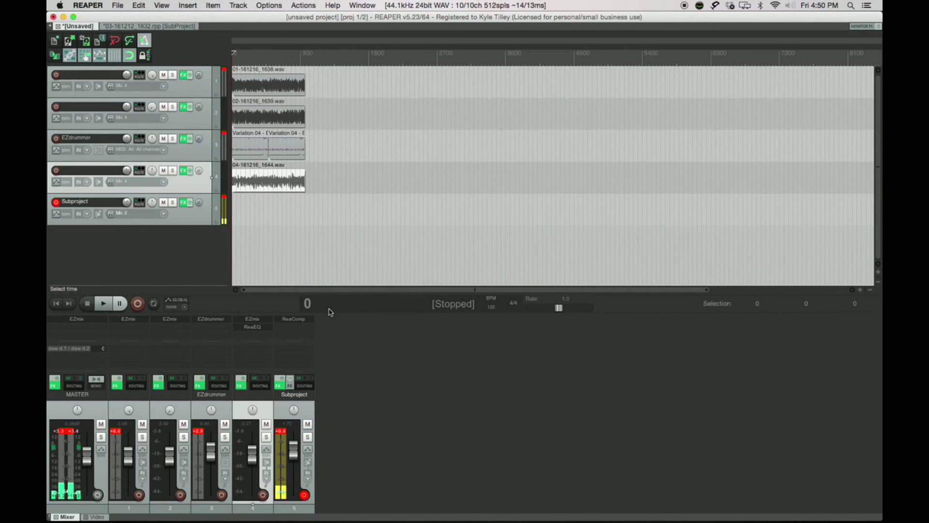
Disarm the Subproject track and rebalance the mix during playback, lowering the volumes of tracks 1 to 4 and raising the master volume
{"action": "mouse_move", "coordinate": [86, 460]}
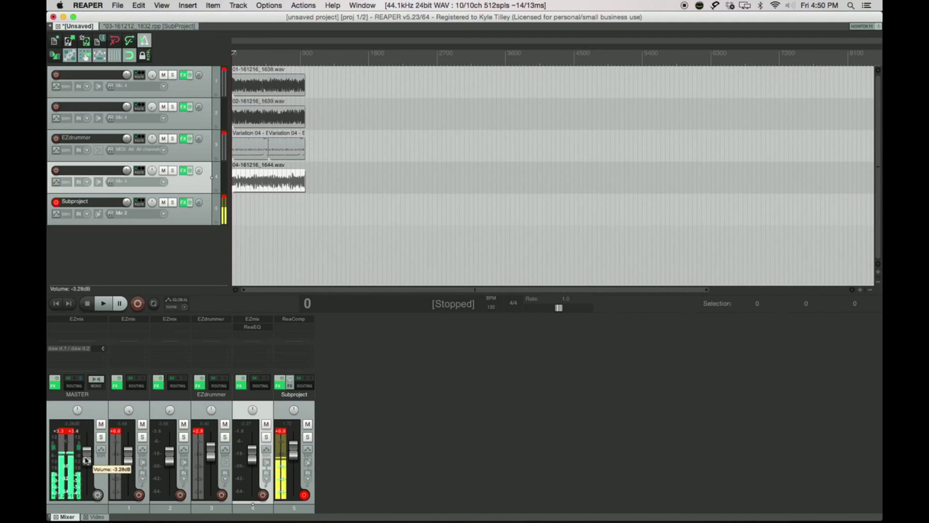
{"action": "left_click", "coordinate": [305, 495]}
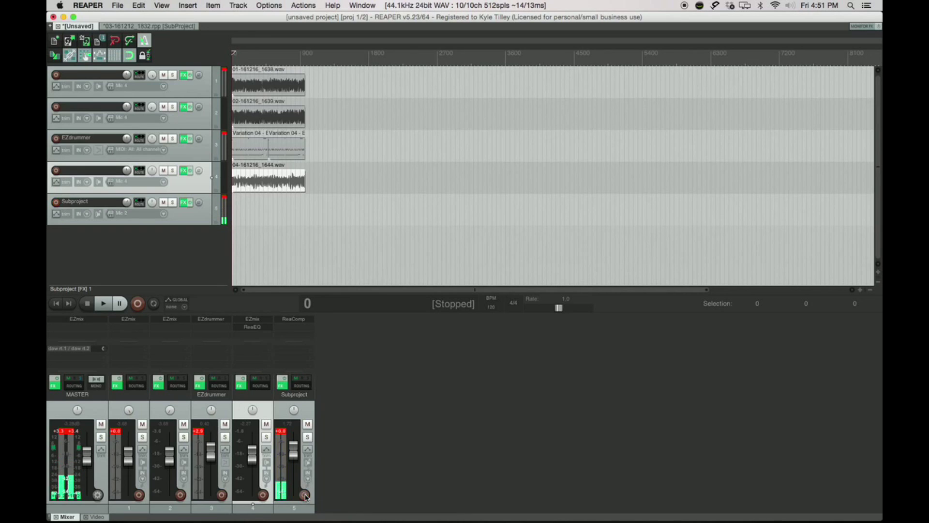
{"action": "key", "text": "space"}
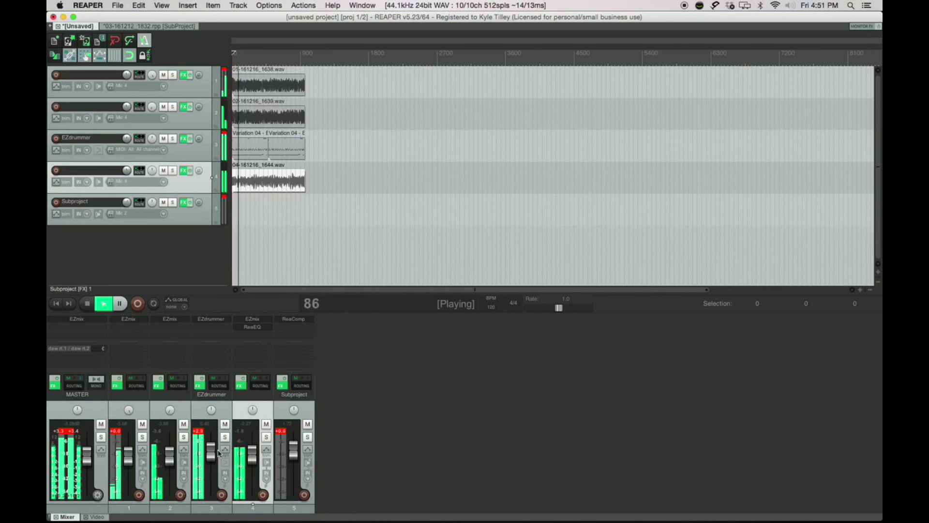
{"action": "left_click_drag", "start_coordinate": [211, 451], "coordinate": [129, 463]}
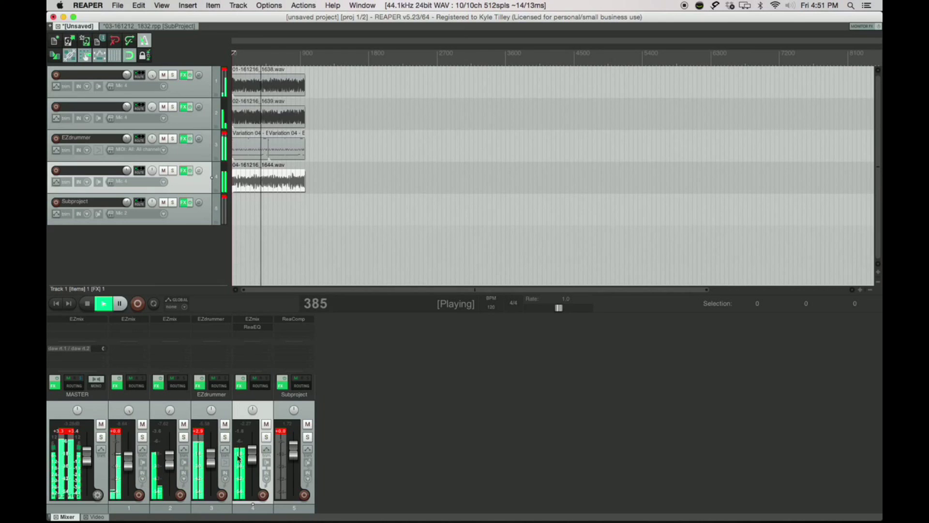
{"action": "left_click_drag", "start_coordinate": [252, 455], "coordinate": [252, 460]}
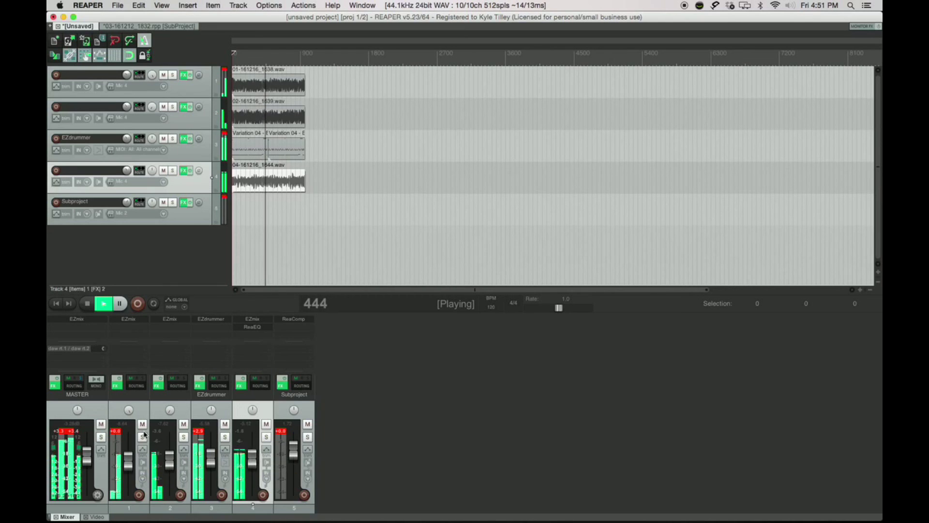
{"action": "left_click_drag", "start_coordinate": [88, 456], "coordinate": [88, 449]}
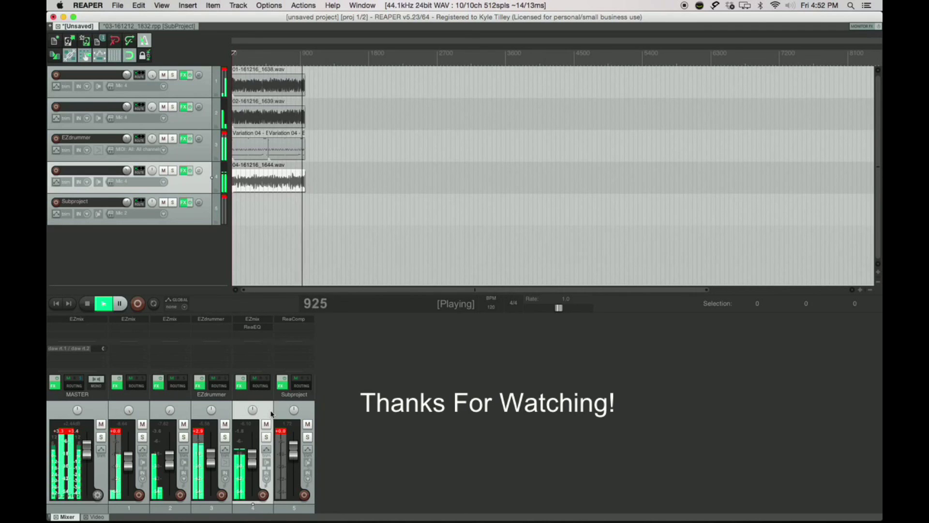
{"action": "key", "text": "space"}
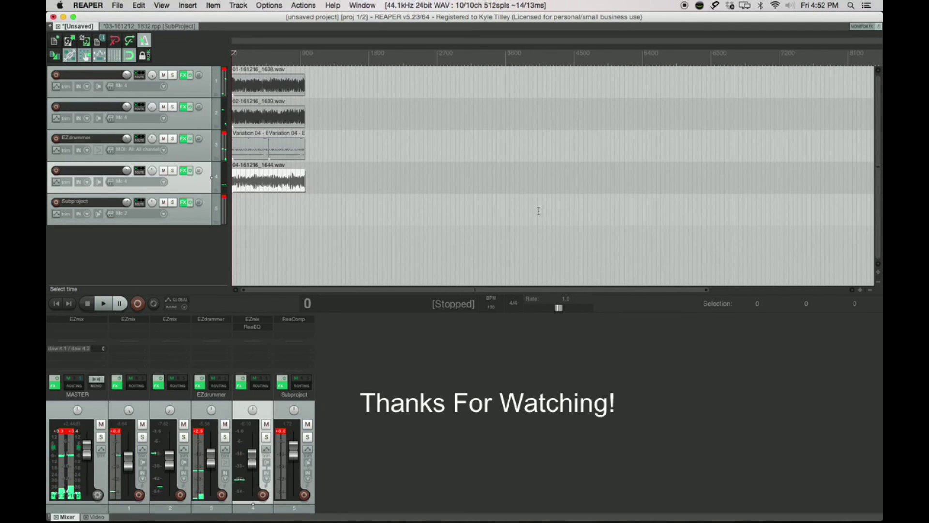